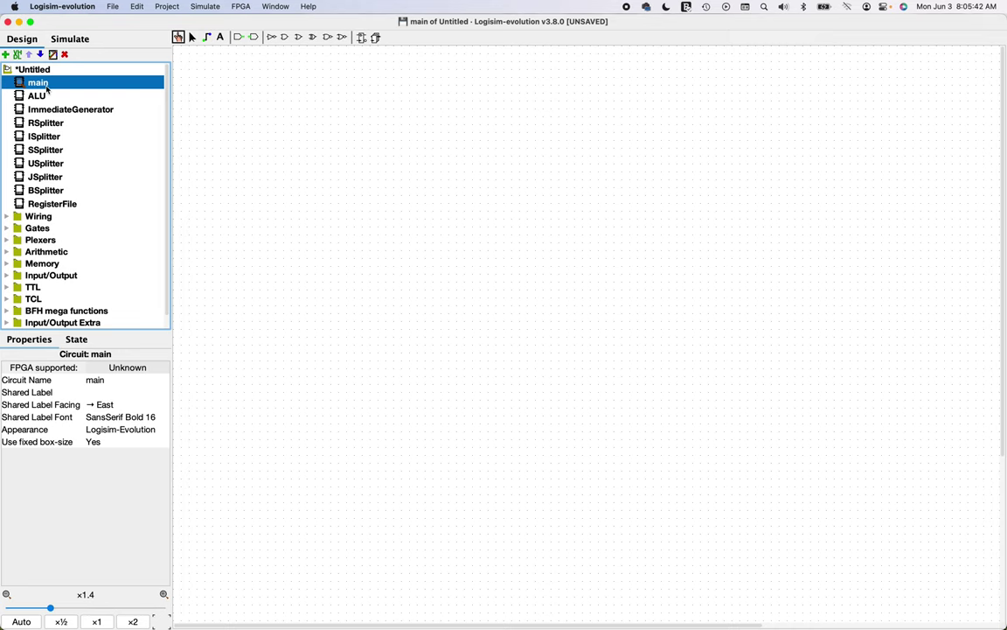
Step: Change the main circuit's Circuit Name property to 'datapath'
left_click(109, 380)
key("BackSpace")
key("BackSpace")
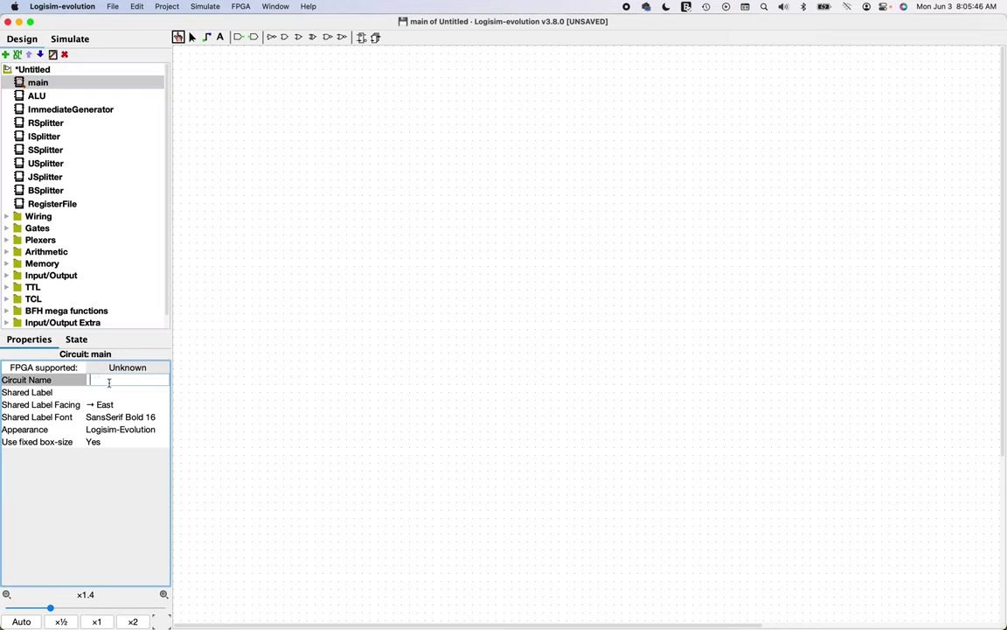
type("datapath")
key("Return")
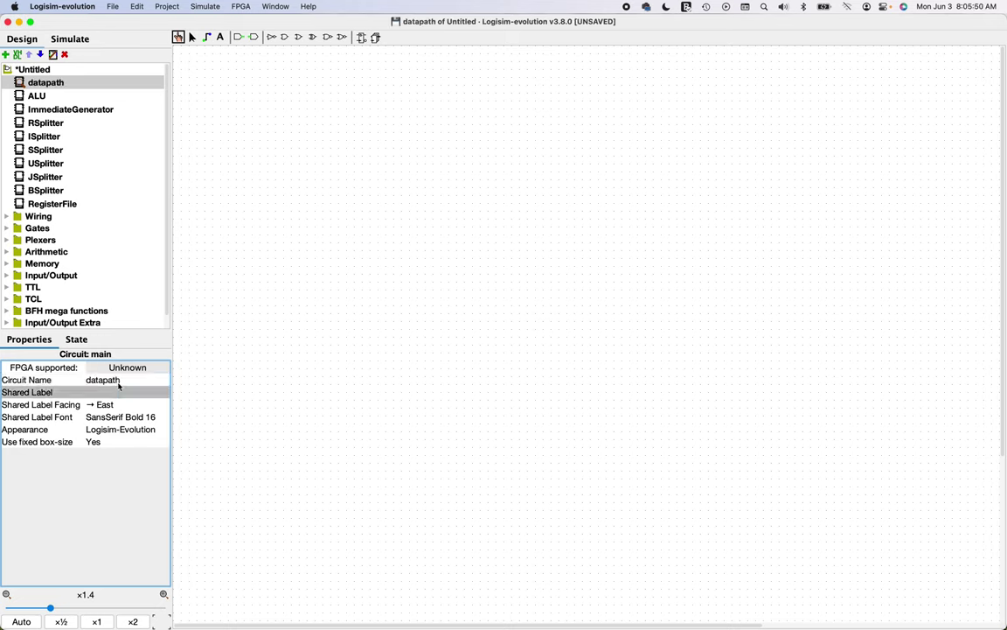
Step: Add a text label reading 'add x2, x3, x4' near the canvas top-left
left_click(220, 37)
left_click(218, 80)
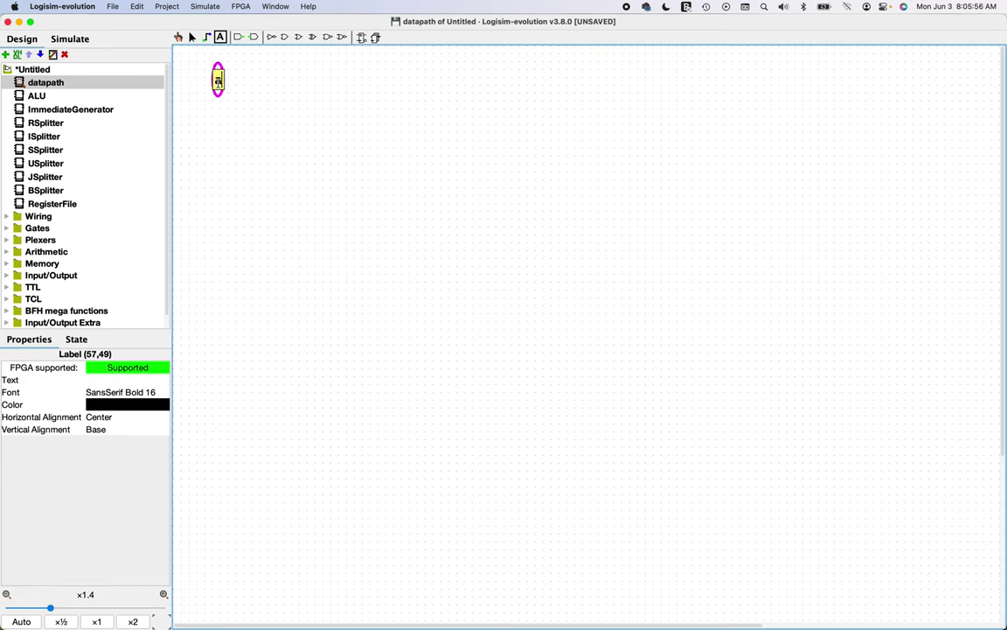
type("add")
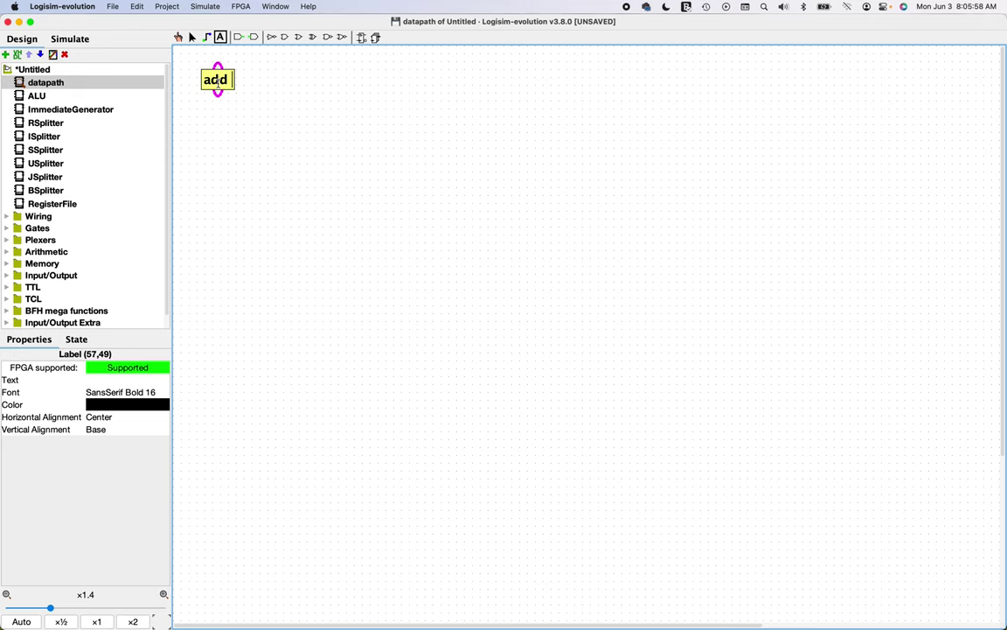
type(" x2,")
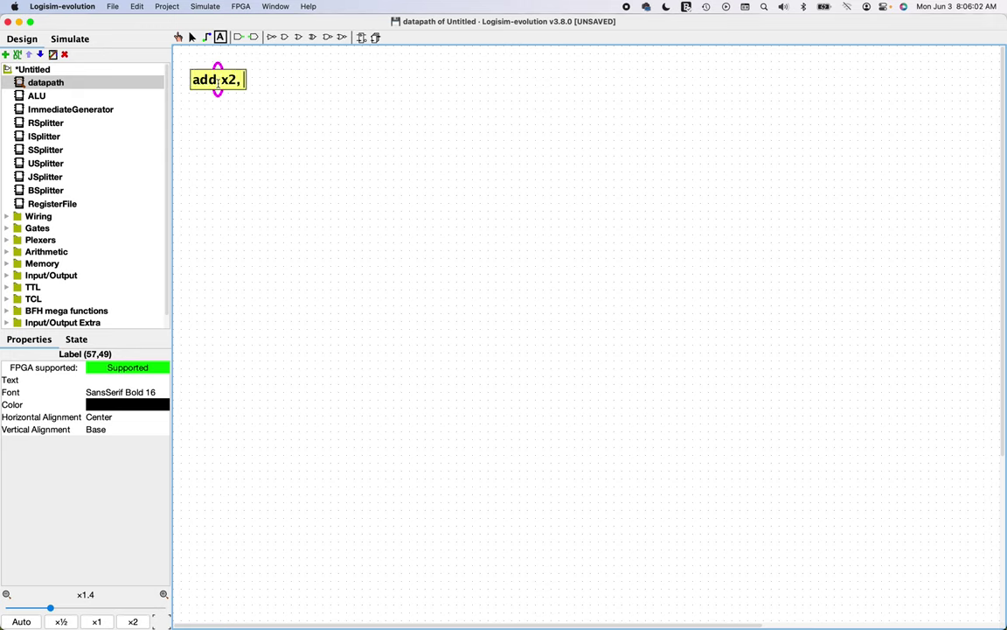
type(" x3, x4")
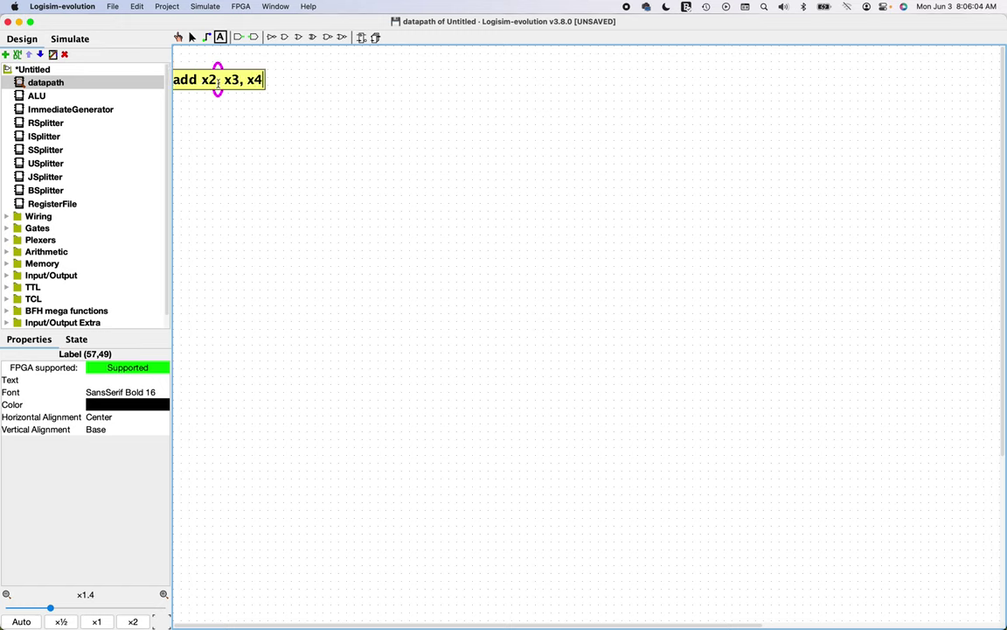
left_click(233, 118)
Step: Duplicate the label three times, changing the opcodes to sub, or and and
key("ctrl+d")
key("ctrl+d")
double_click(253, 98)
type("sub")
double_click(256, 118)
type("or")
left_click(237, 150)
double_click(224, 137)
type("and x2, x3, x4")
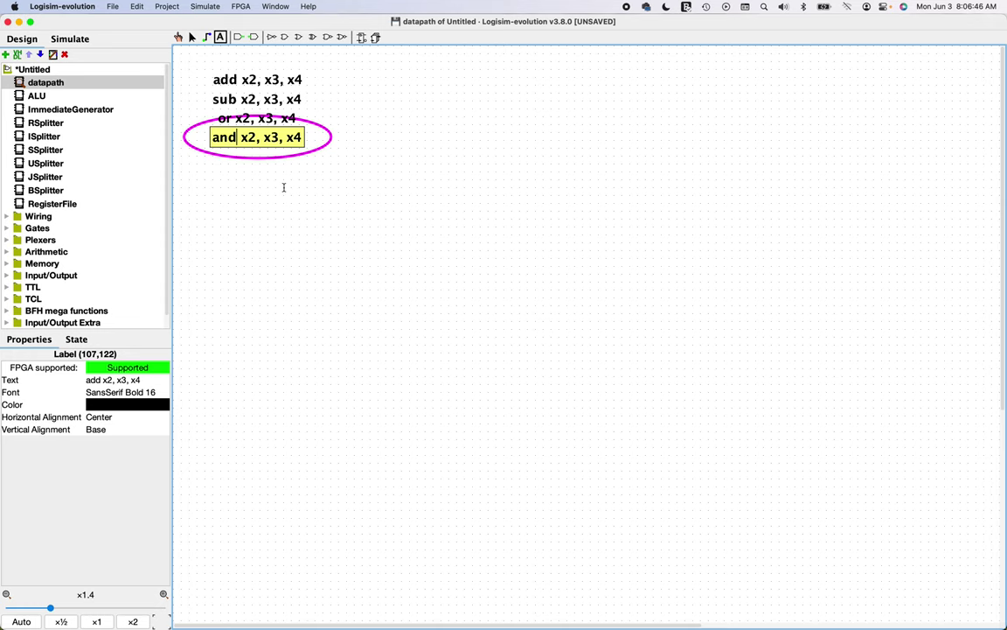
left_click(283, 187)
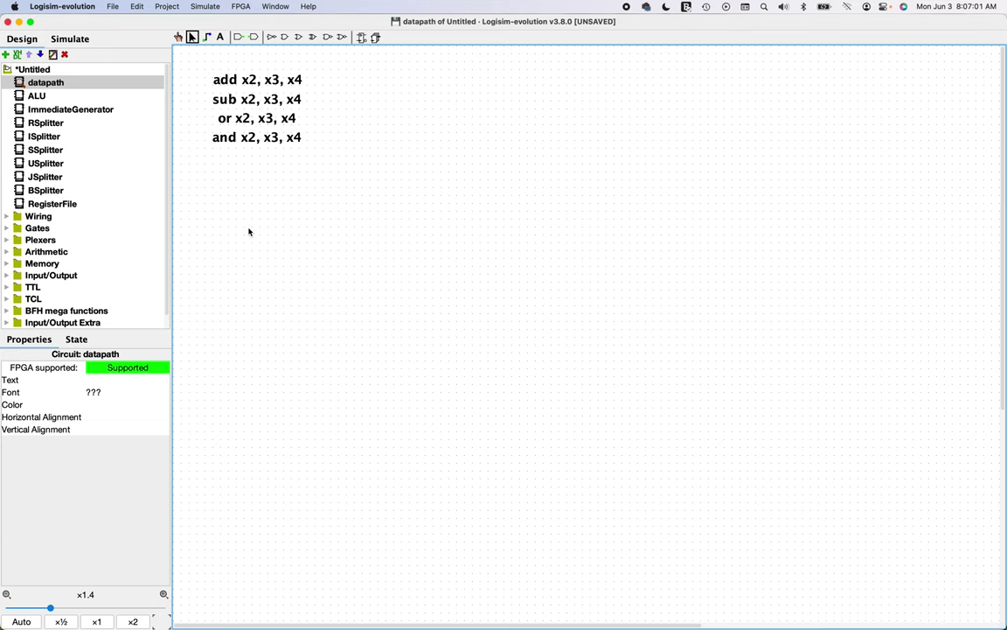
Step: Place a 32-bit Wiring Constant below the instruction notes
left_click(8, 216)
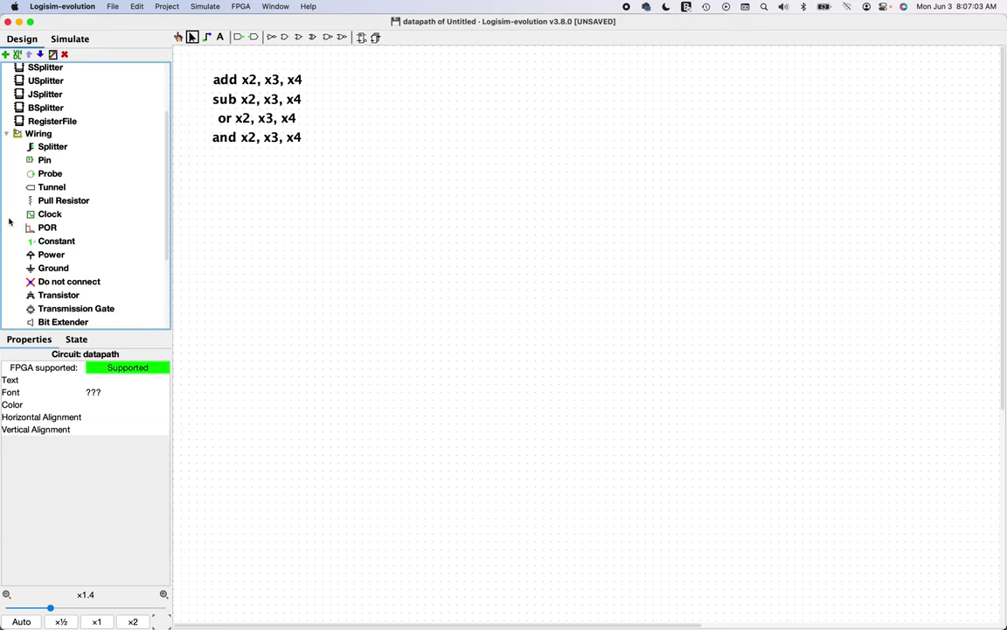
left_click(53, 241)
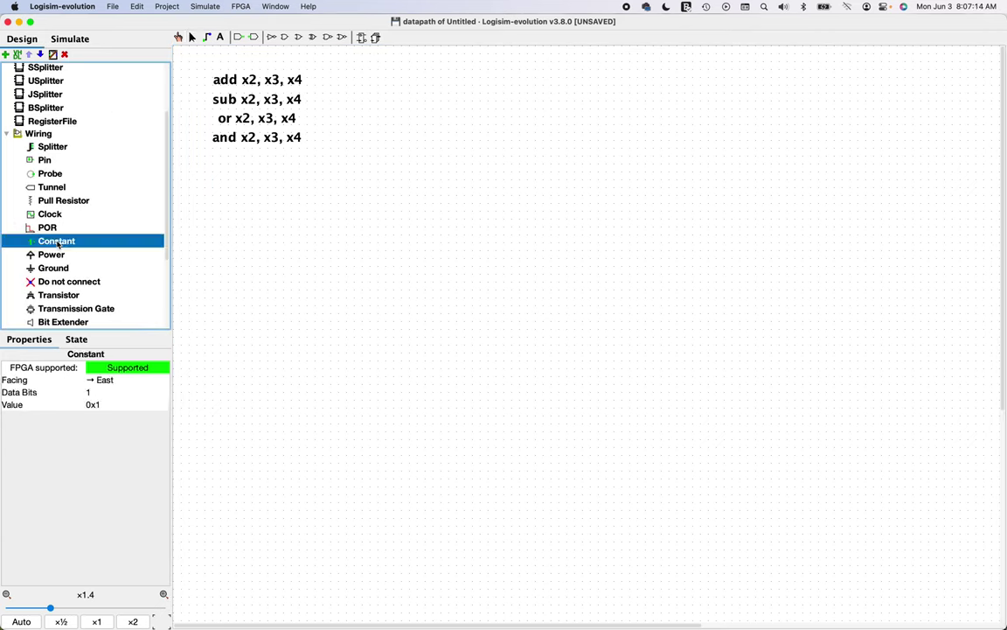
left_click(253, 219)
left_click(107, 392)
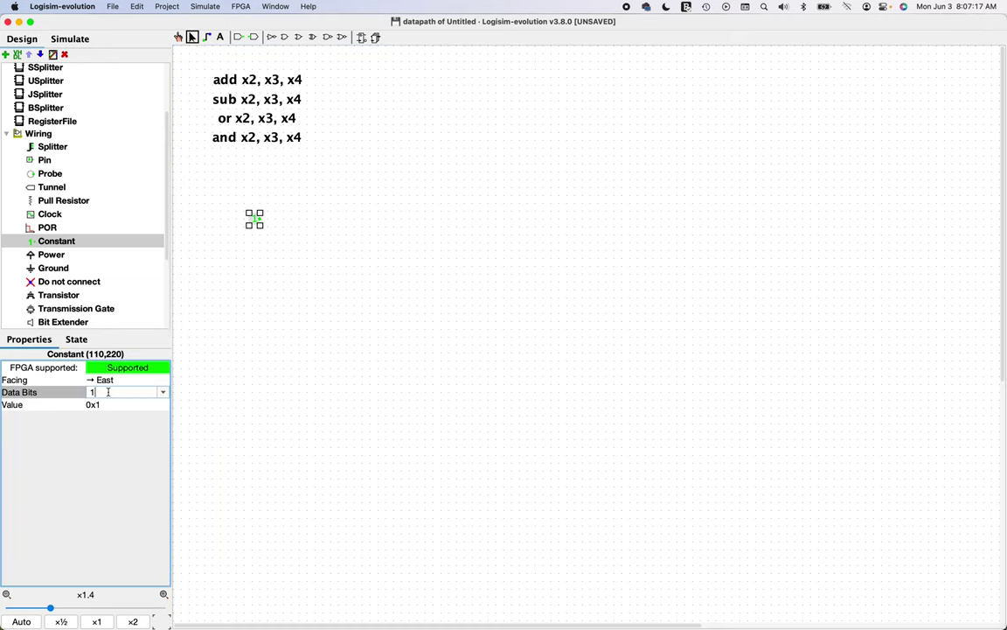
type("32")
key("Return")
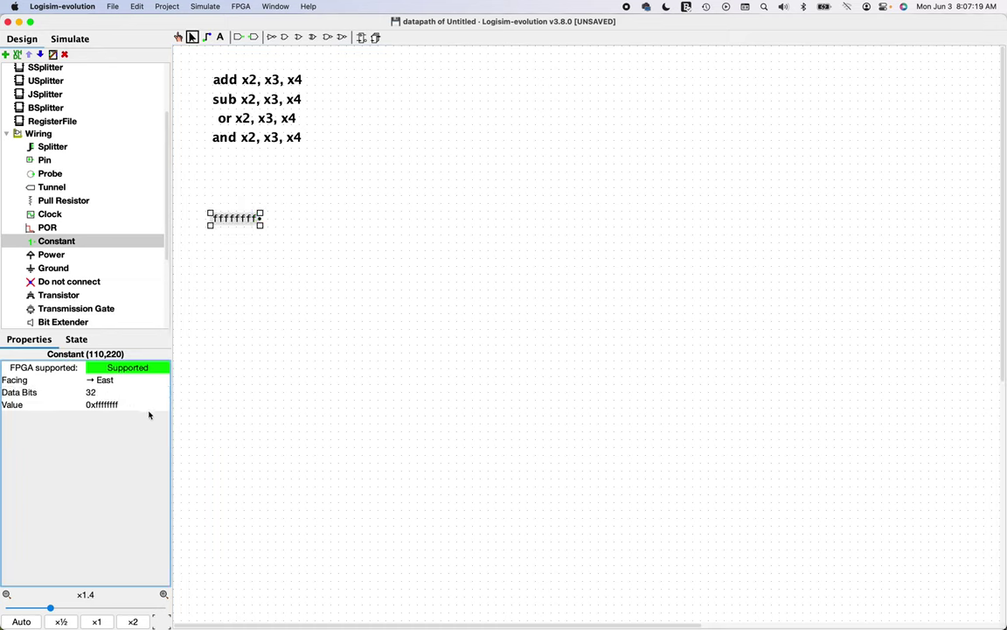
key("Right")
key("Right")
Step: Add an 'ins' text label below the constant and pick the RSplitter subcircuit
key("ctrl+4")
left_click(256, 237)
type("ins")
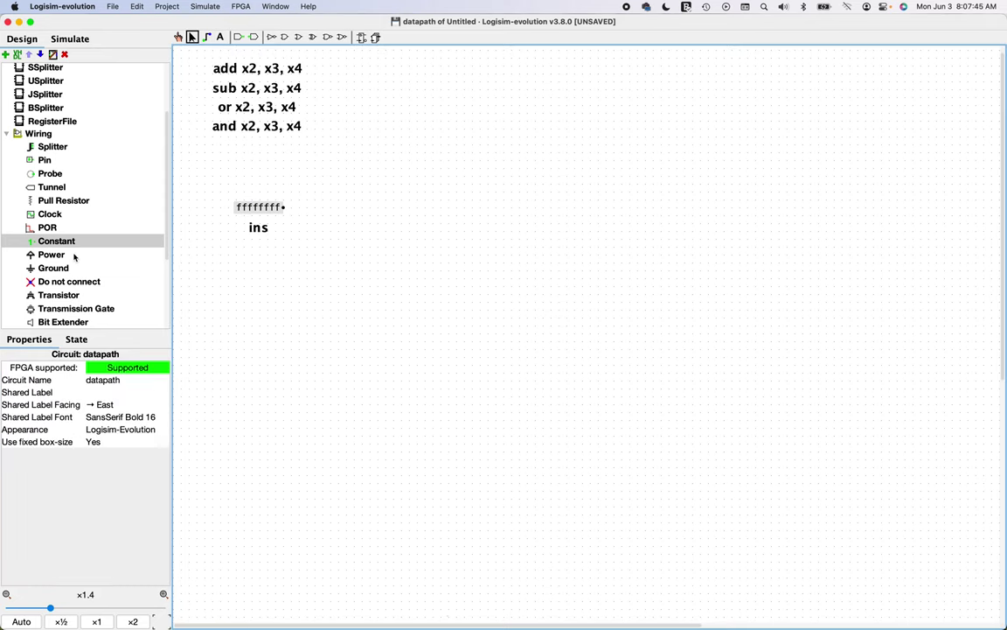
scroll(62, 101, "up", 3)
left_click(43, 124)
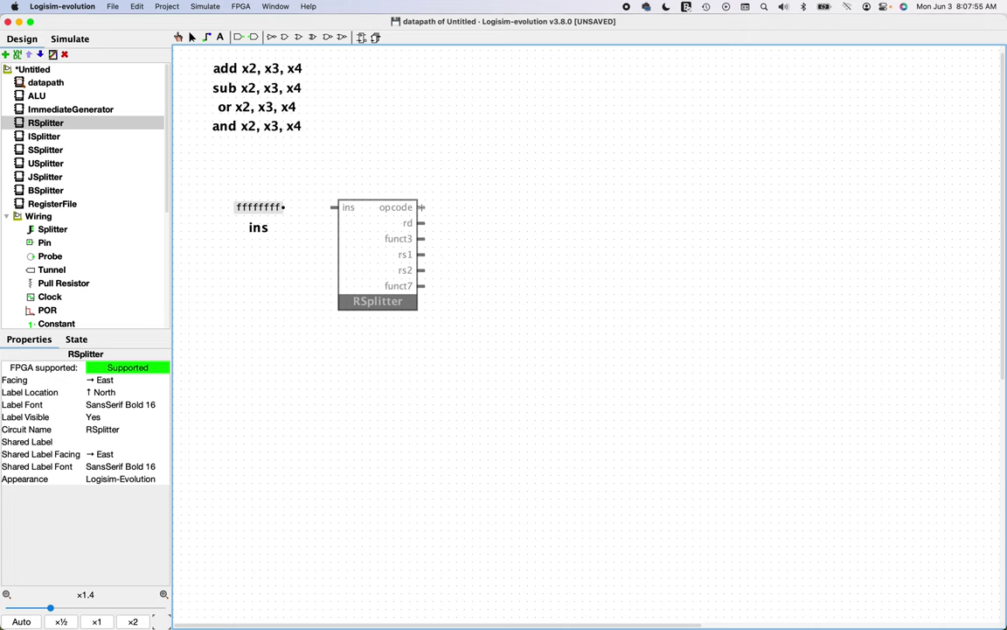
Step: Drop the RSplitter beside the constant, shift it left, and wire the constant to its ins input
left_click(422, 208)
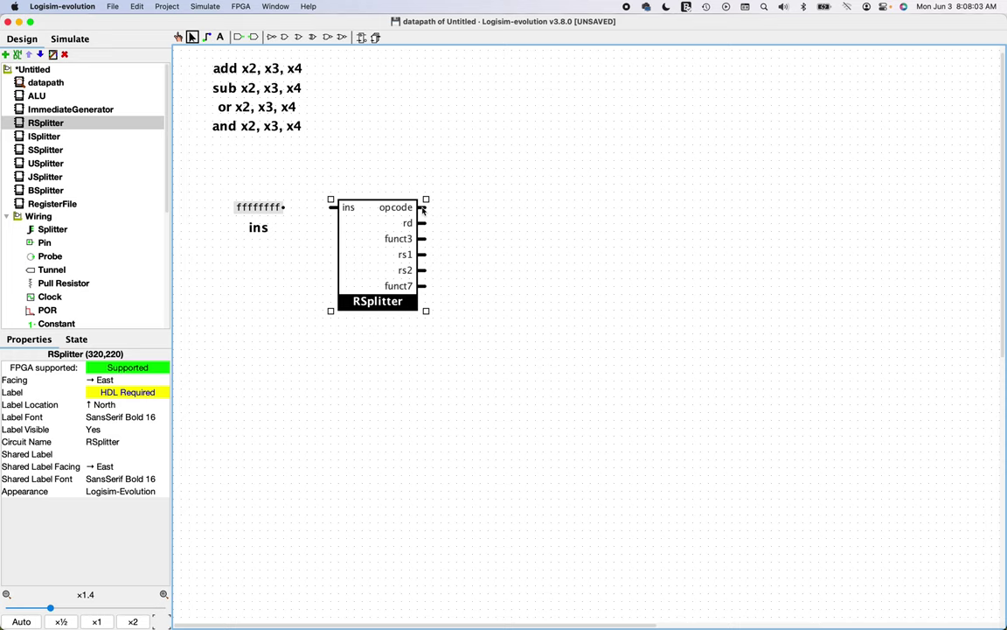
left_click(306, 249)
left_click(374, 227)
left_click_drag(374, 227, 357, 228)
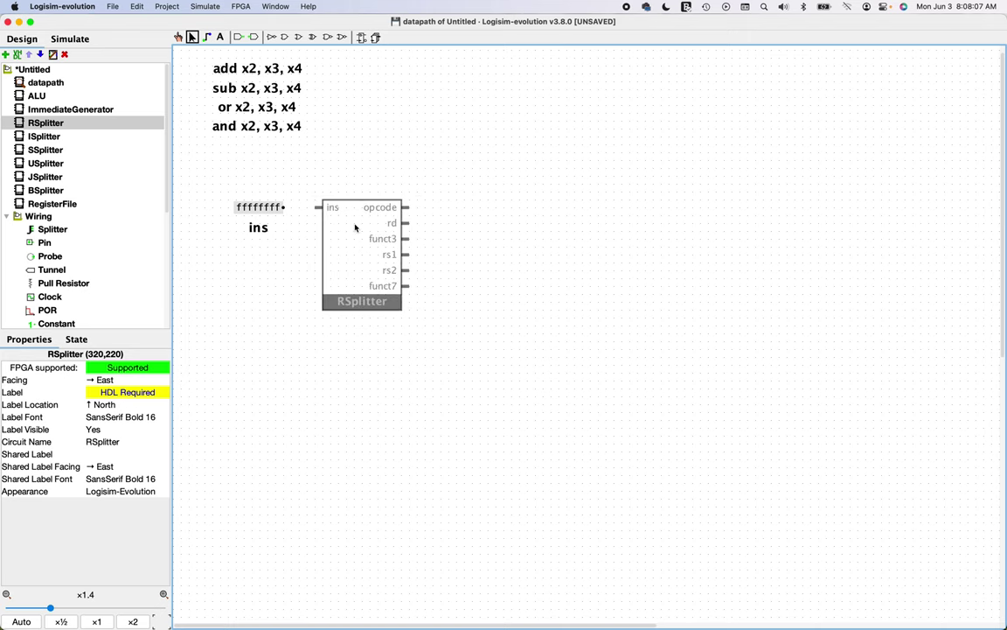
left_click_drag(283, 208, 320, 208)
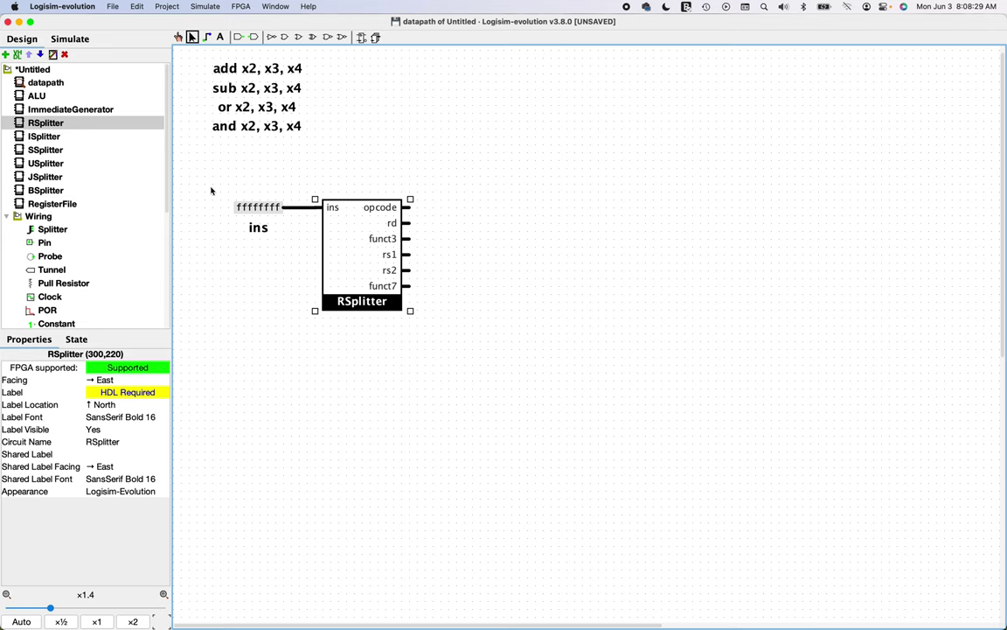
Step: Place a RegisterFile subcircuit right of the RSplitter and move it lower-left
left_click(63, 203)
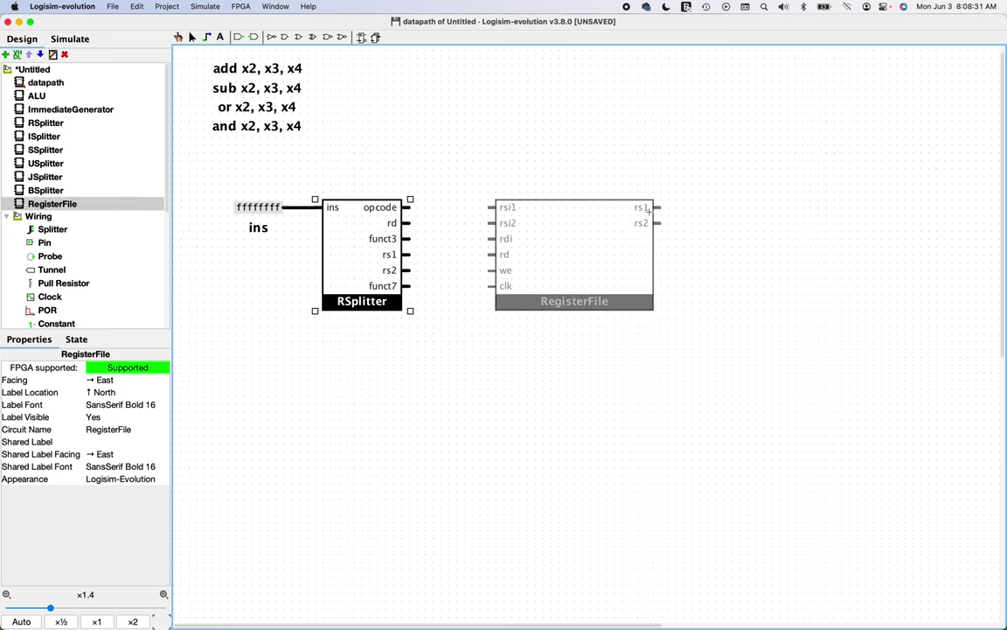
left_click(634, 215)
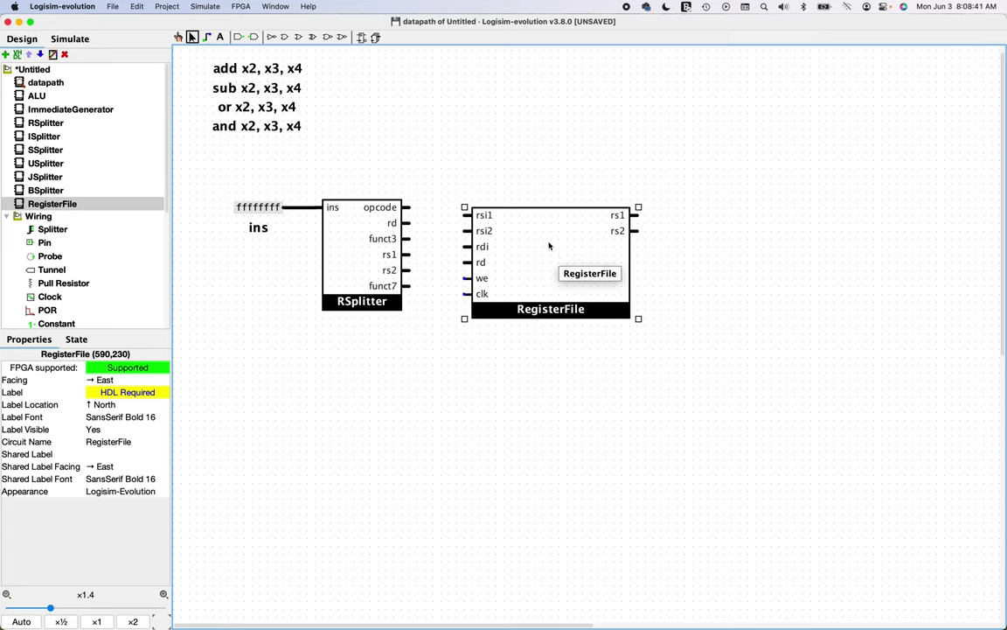
left_click_drag(549, 246, 534, 285)
left_click(700, 277)
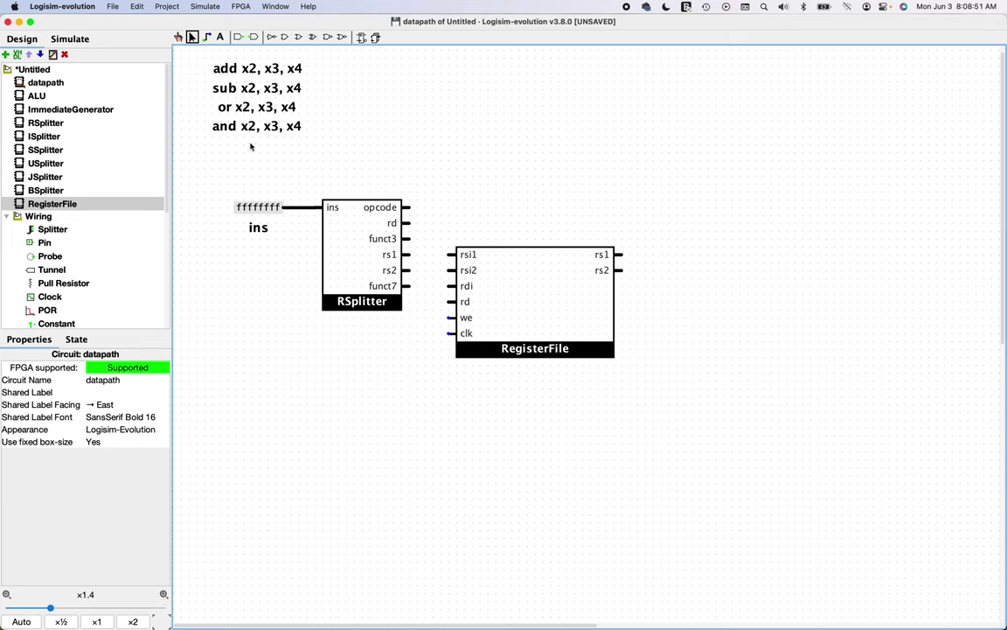
left_click(41, 94)
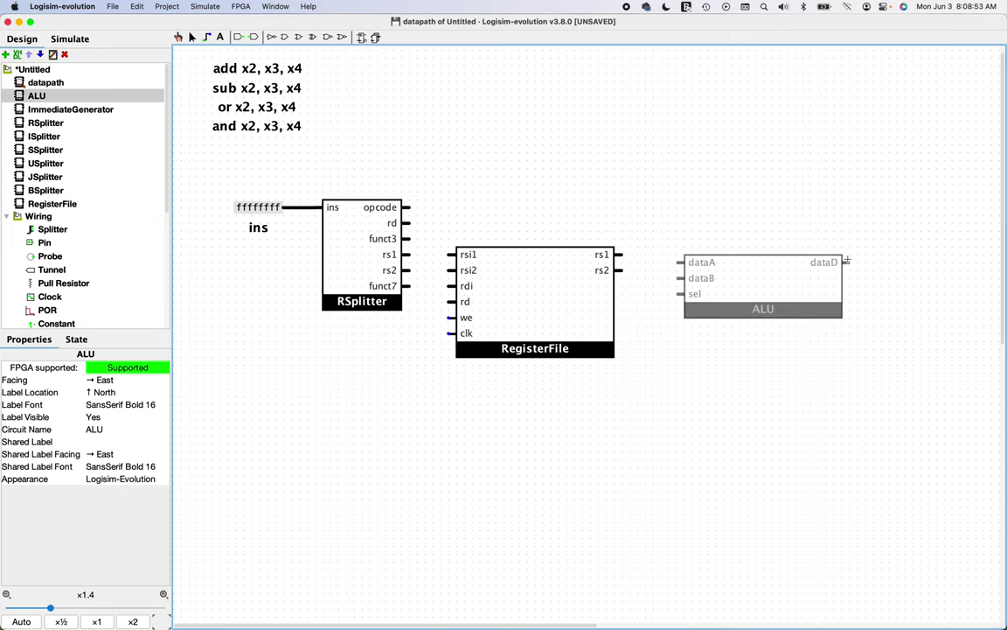
Step: Place the ALU subcircuit to the right of the RegisterFile
left_click(845, 253)
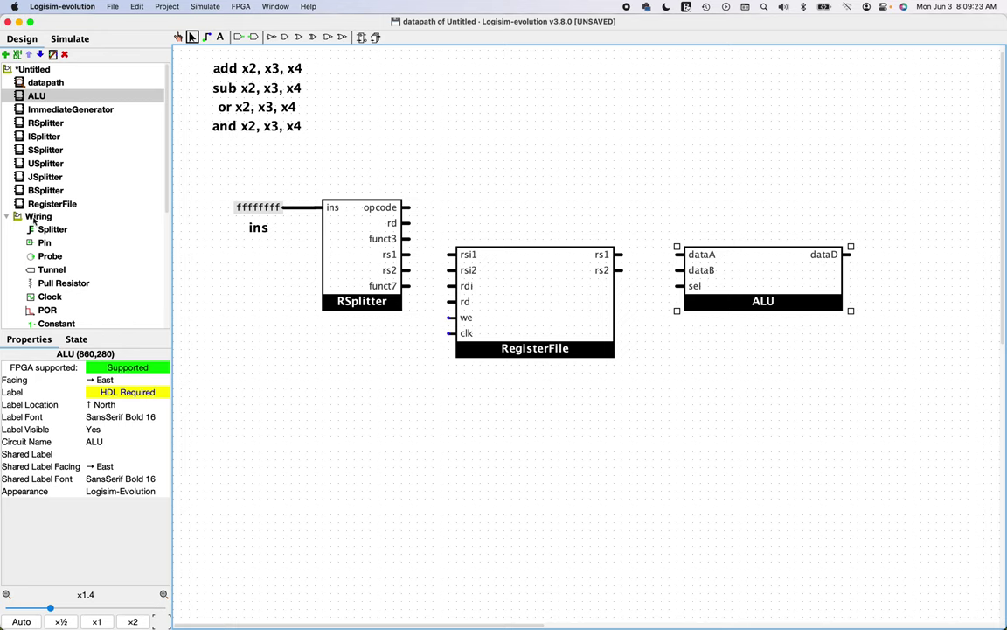
left_click(43, 242)
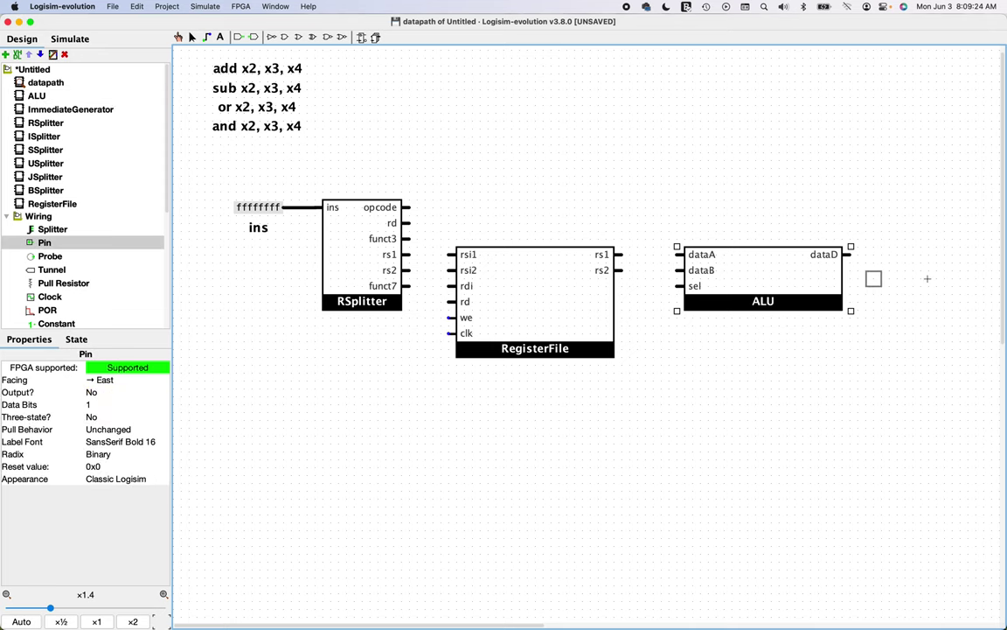
Step: Attach a 32-bit hexadecimal output pin, facing west, to the ALU's dataD output
left_click(889, 255)
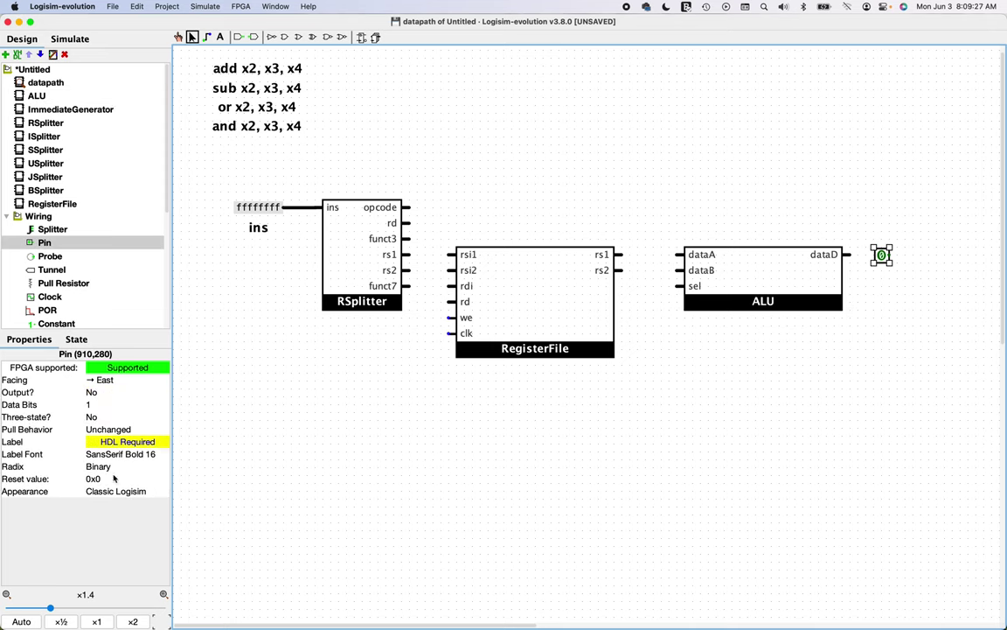
left_click(109, 404)
type("32")
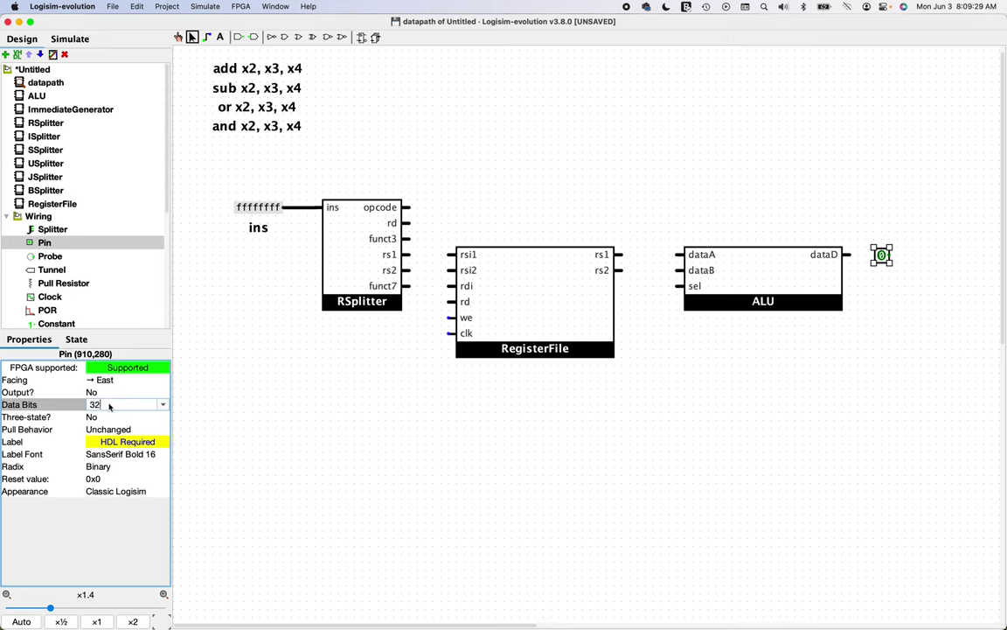
key("Return")
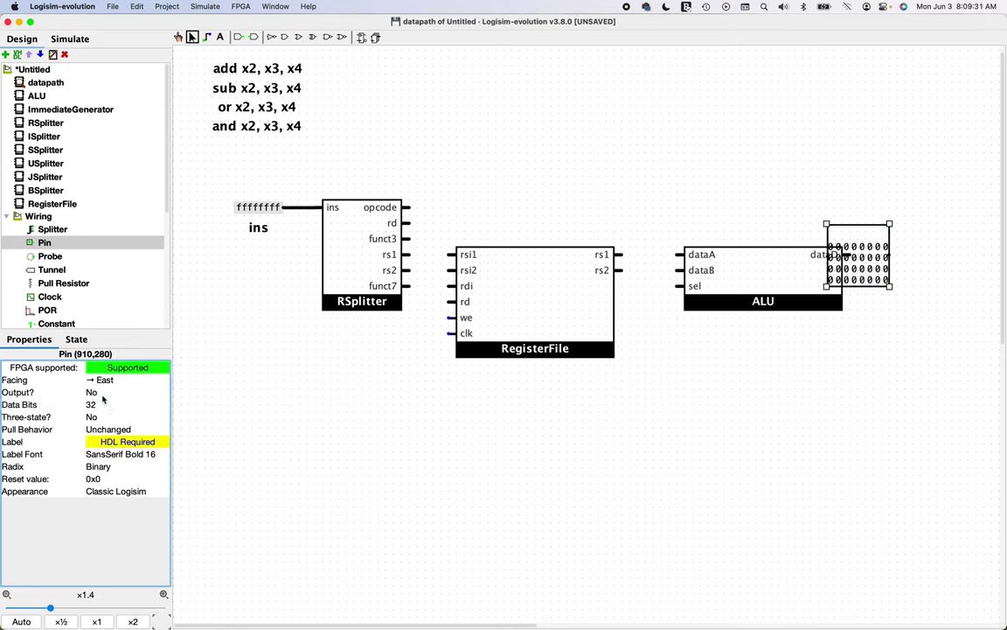
left_click(96, 392)
left_click(96, 404)
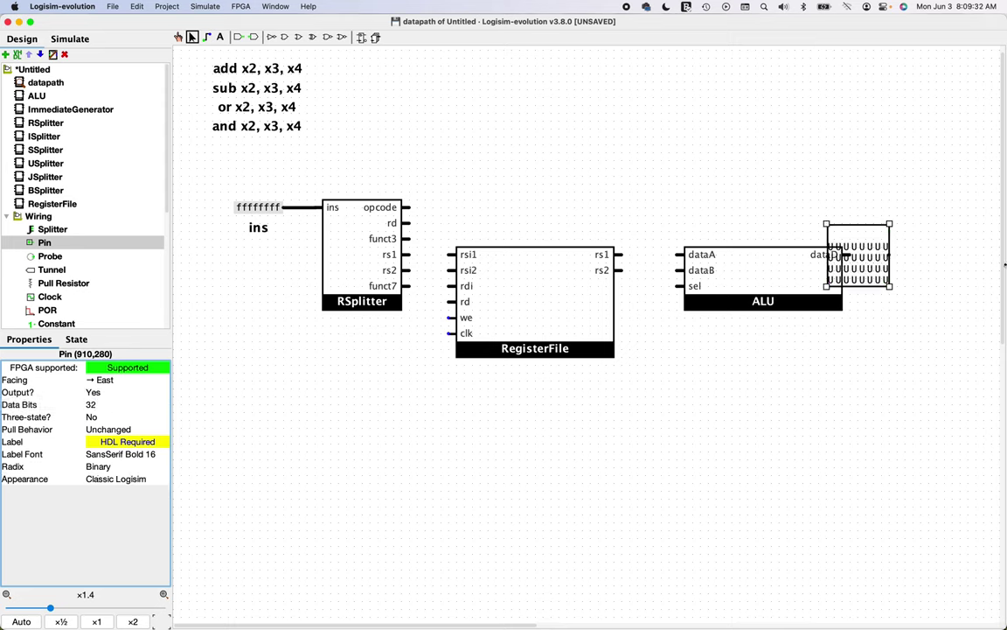
left_click(98, 466)
left_click(103, 531)
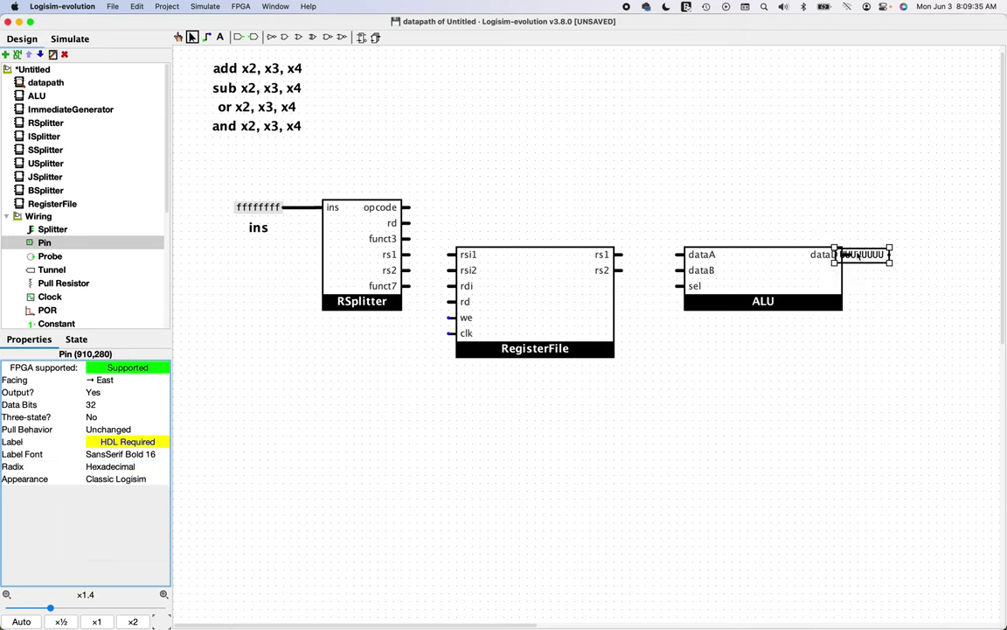
left_click_drag(859, 253, 898, 255)
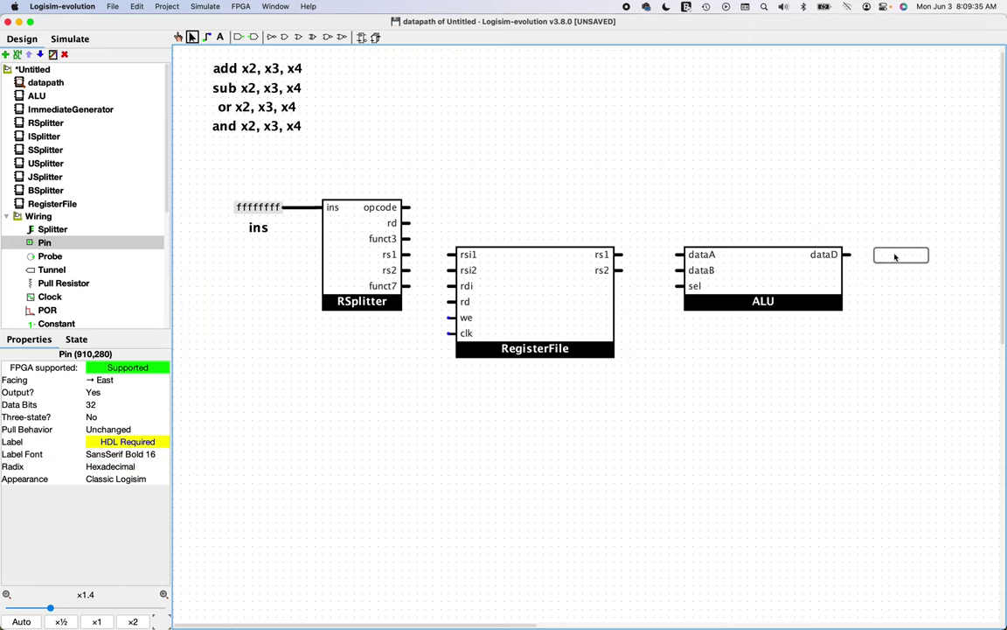
left_click(105, 379)
left_click(103, 394)
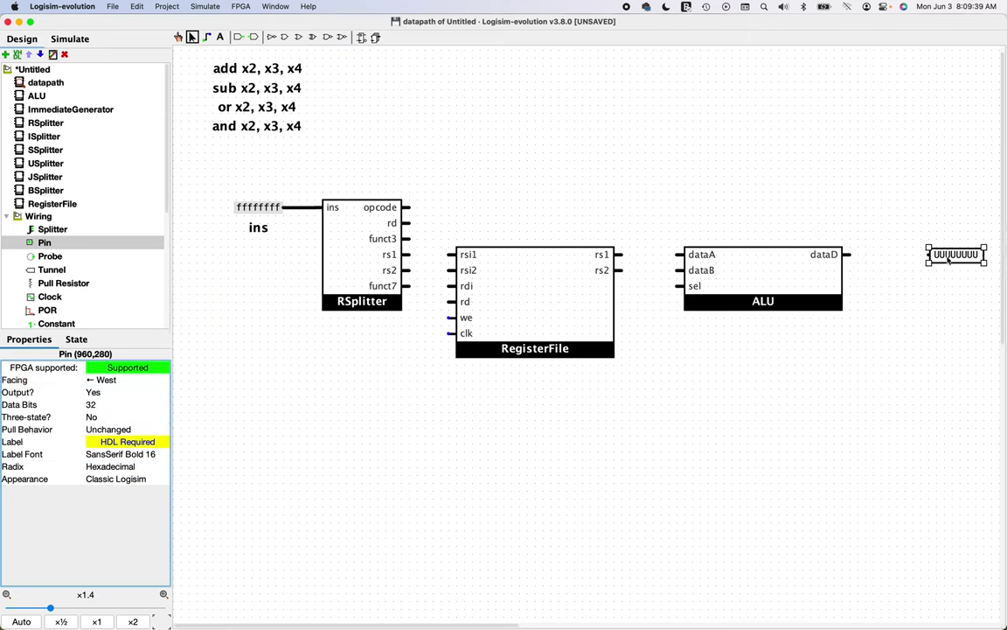
left_click_drag(953, 254, 897, 254)
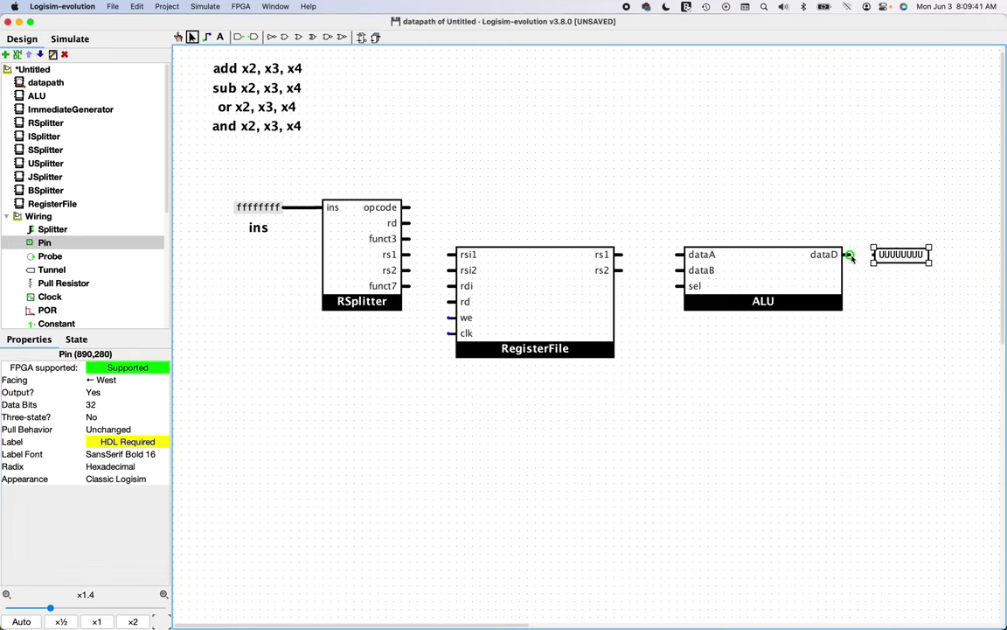
left_click(878, 281)
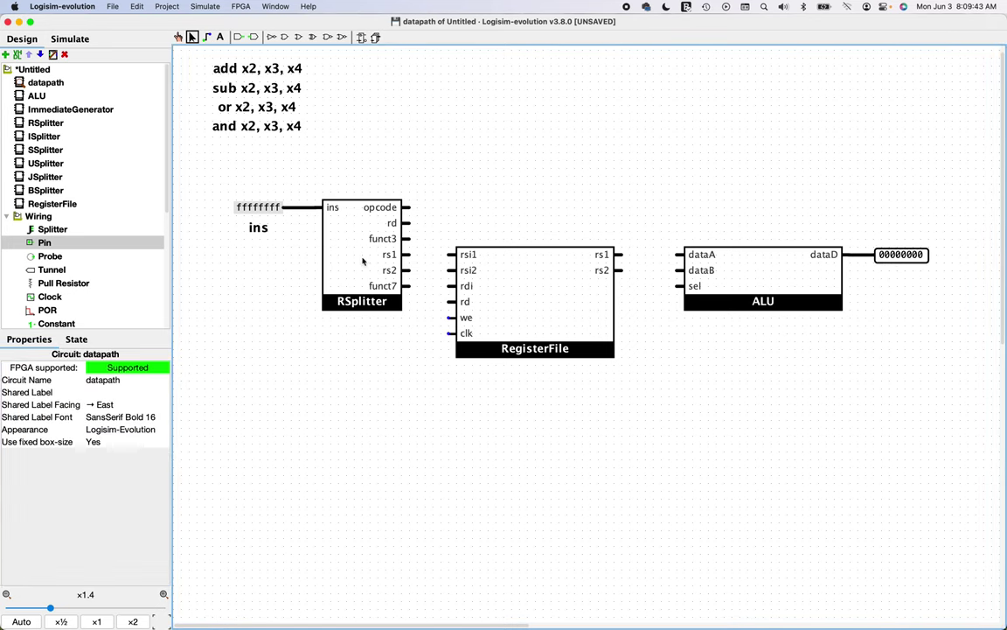
Step: Copy the ins label under the output pin and retype it as 'out'
left_click(251, 233)
key("ctrl+c")
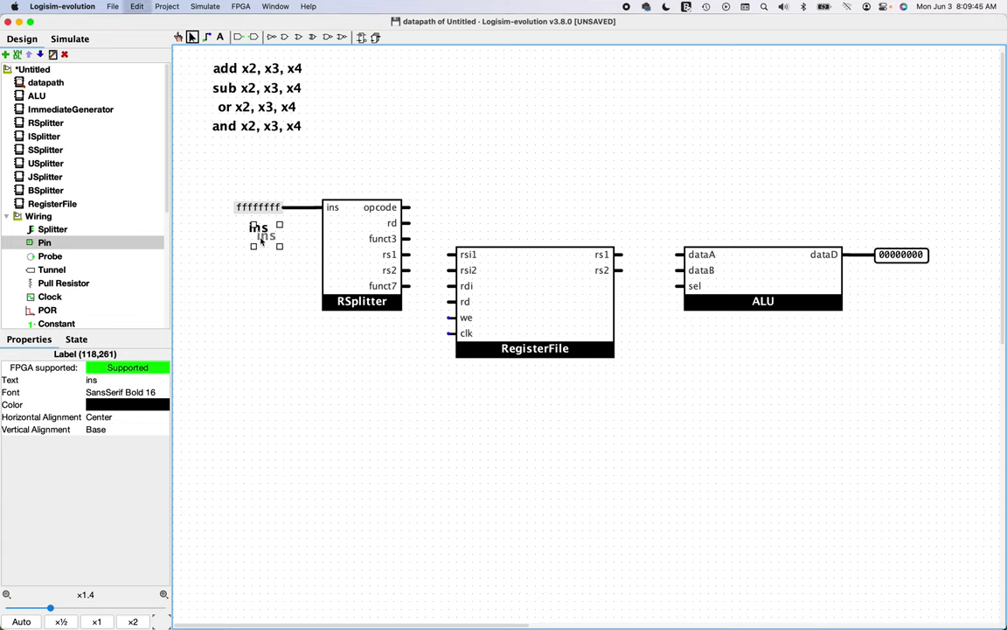
key("ctrl+v")
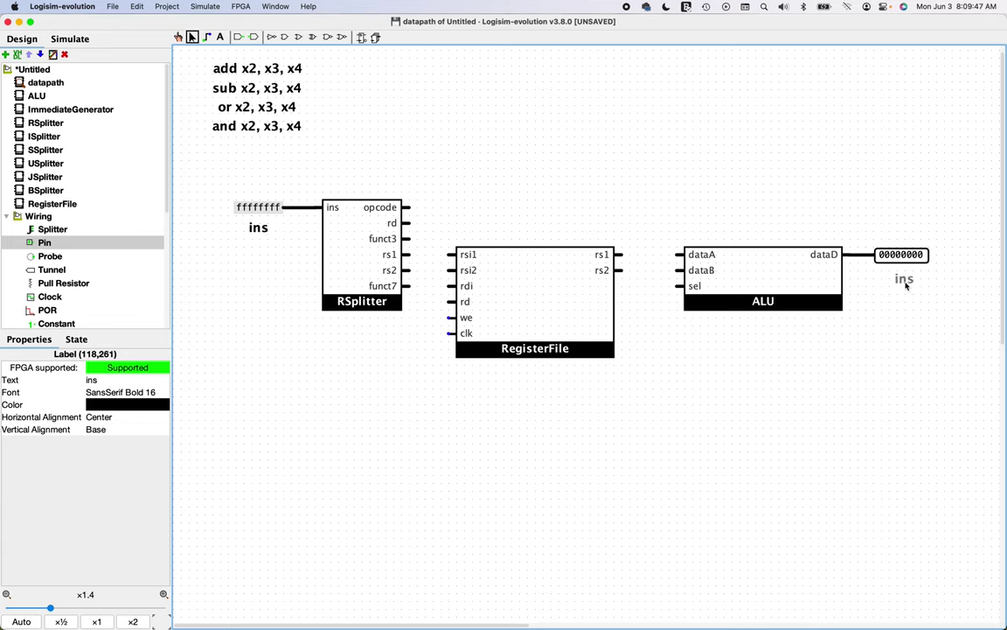
left_click(906, 281)
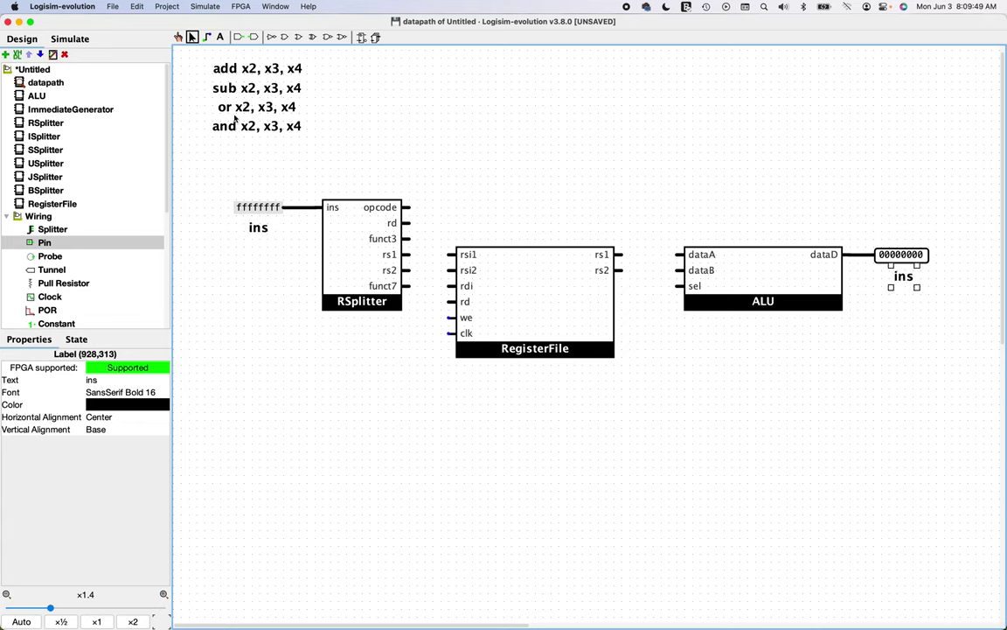
left_click(219, 36)
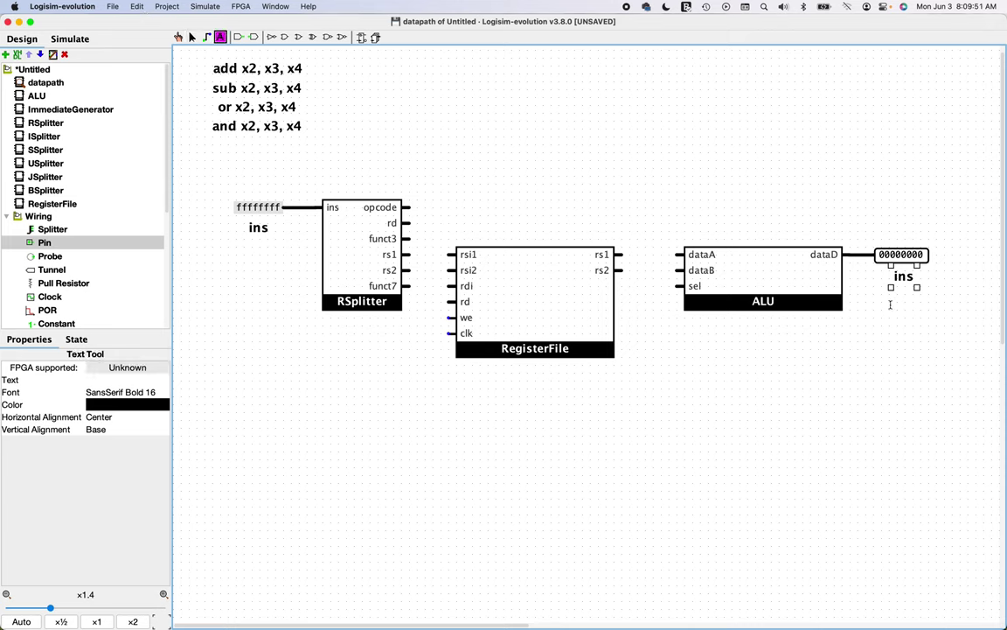
left_click(911, 277)
key("BackSpace")
key("BackSpace")
key("BackSpace")
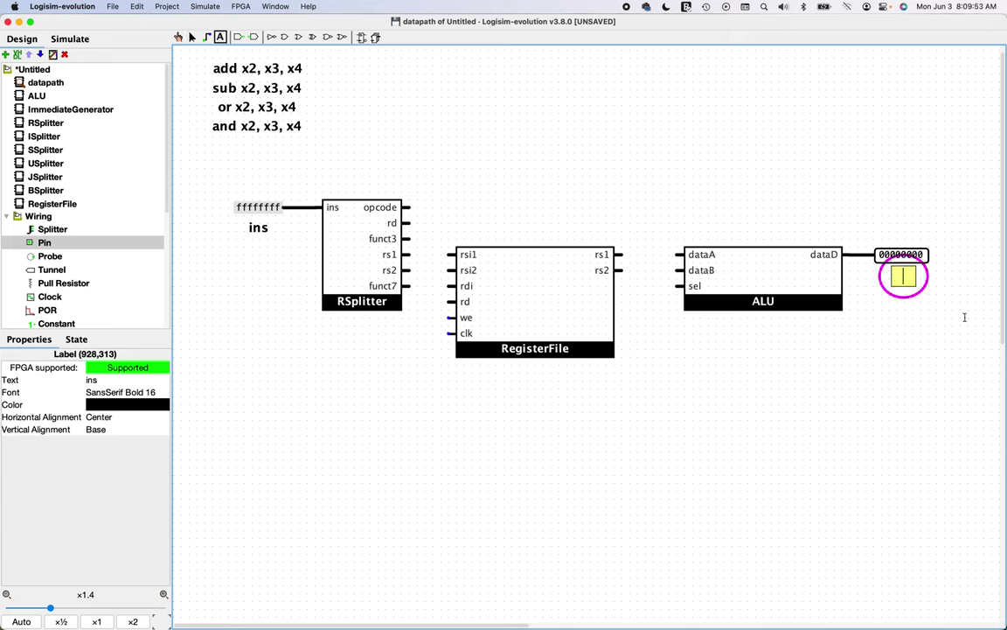
type("out")
left_click(192, 37)
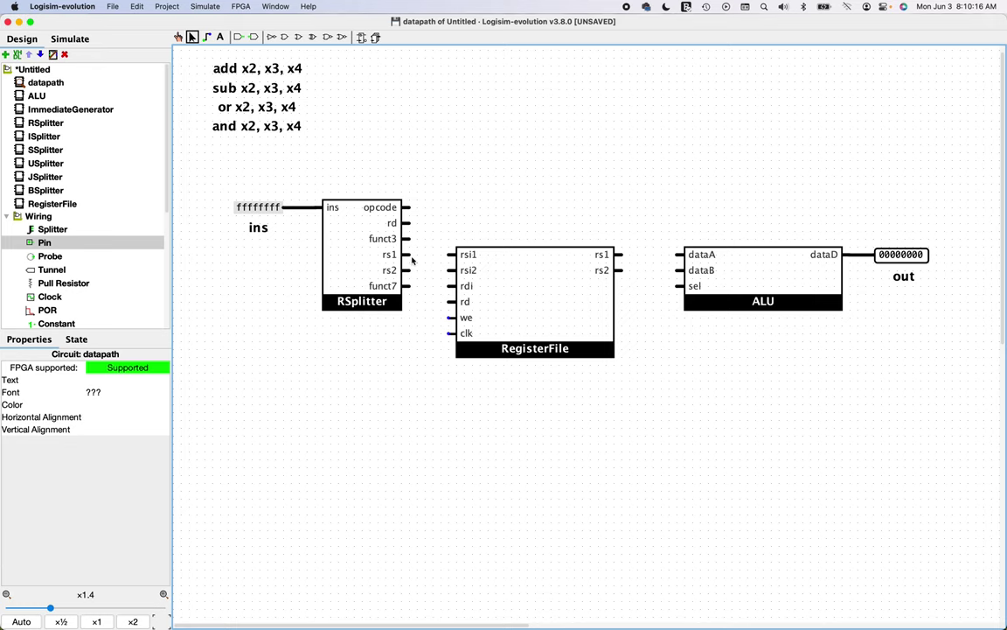
Step: Wire RSplitter rs1 and rd into the RegisterFile, and its rs1/rs2 outputs to ALU dataA/dataB
left_click_drag(410, 256, 450, 270)
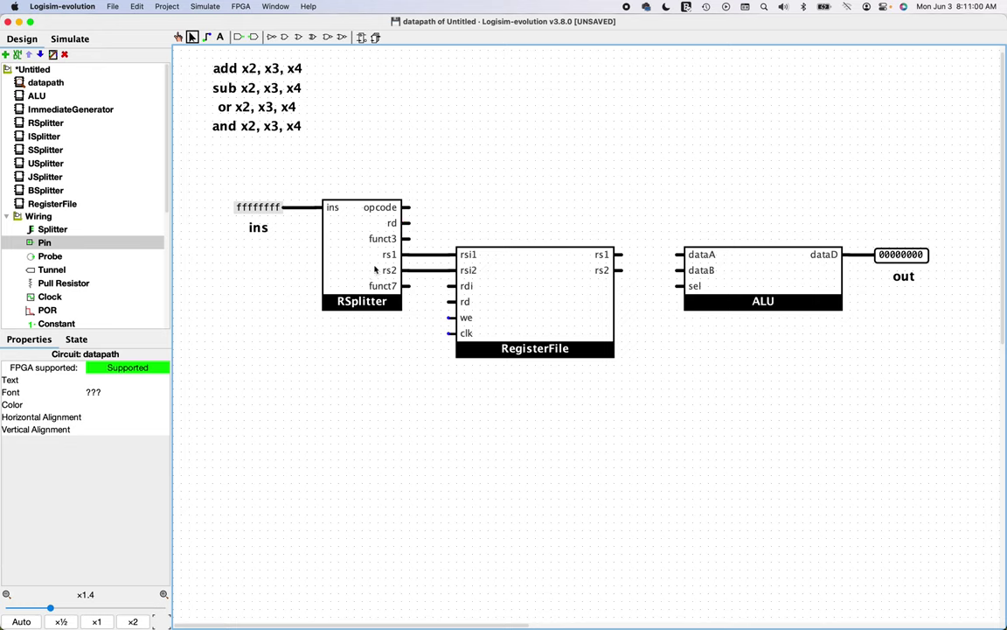
left_click_drag(407, 223, 456, 286)
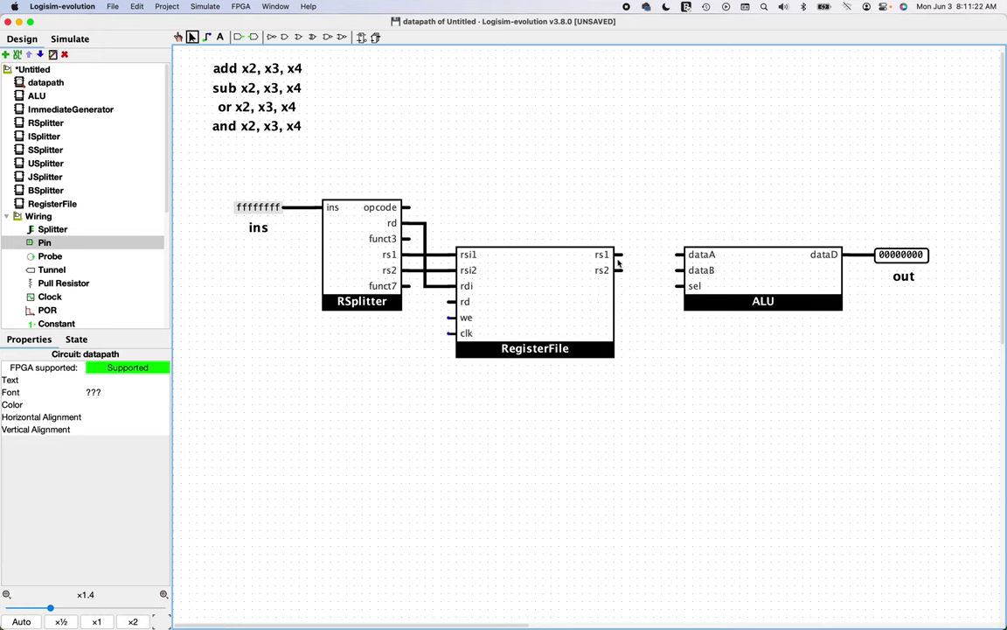
left_click_drag(618, 254, 679, 255)
left_click_drag(618, 271, 681, 270)
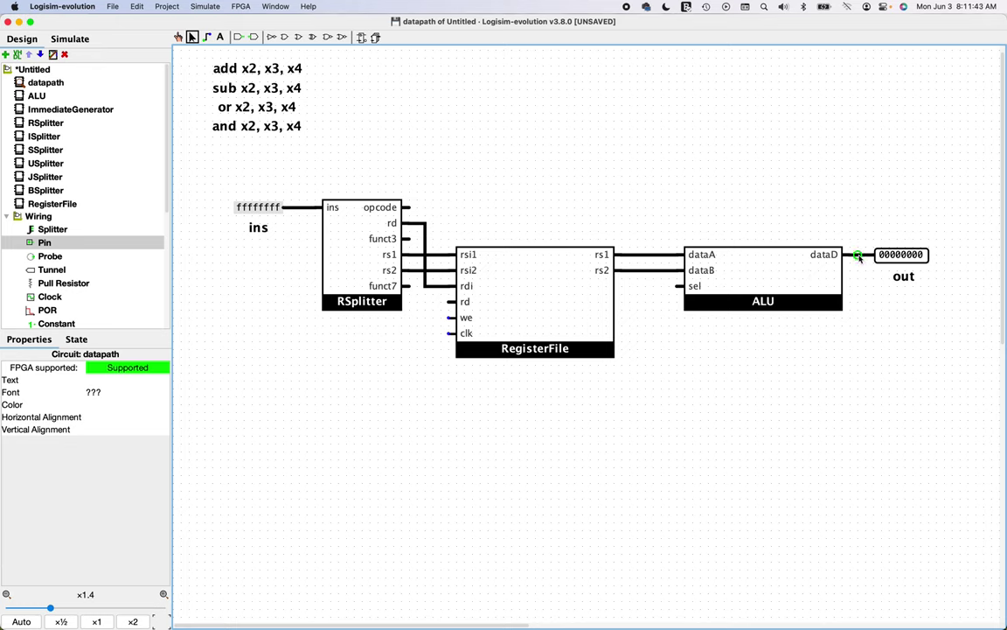
Step: Route the ALU dataD output down and back left into the RegisterFile
left_click_drag(858, 255, 425, 421)
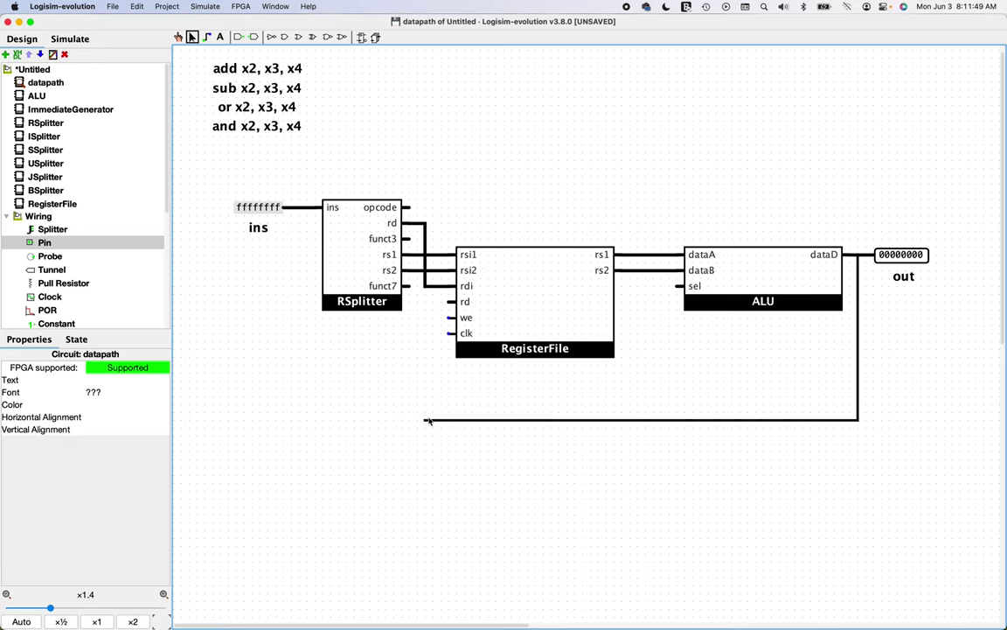
left_click_drag(429, 421, 448, 303)
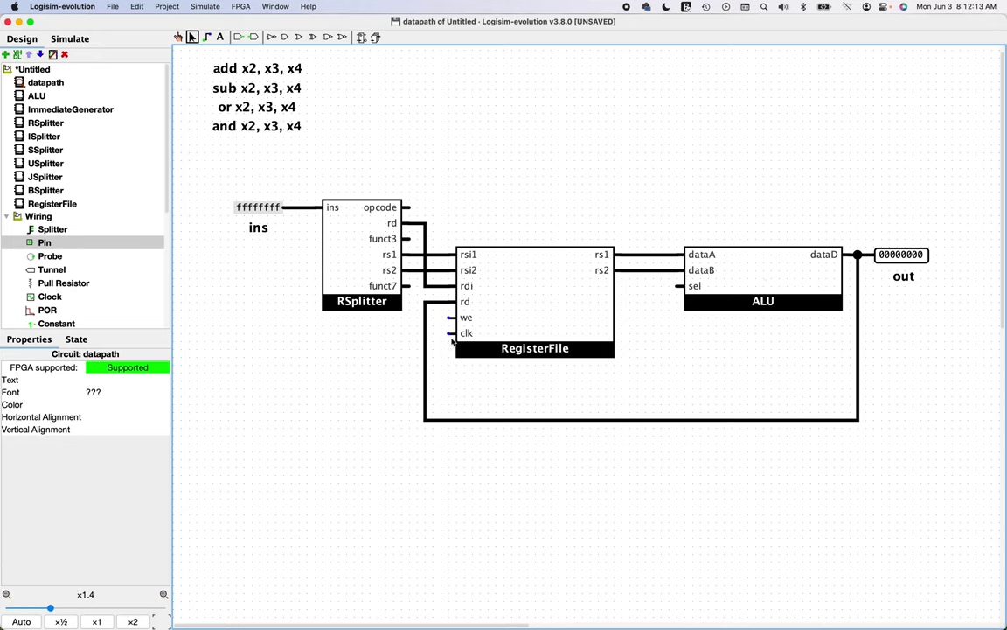
scroll(48, 262, "down", 2)
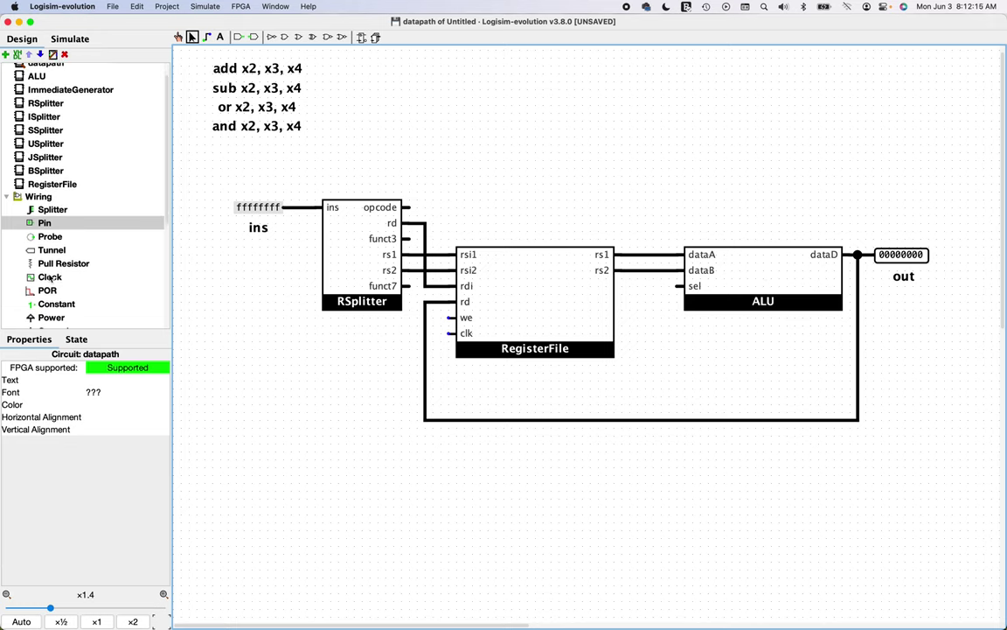
scroll(50, 277, "down", 1)
Step: Place a Wiring Clock and attach it to the RegisterFile's clk input
left_click(49, 269)
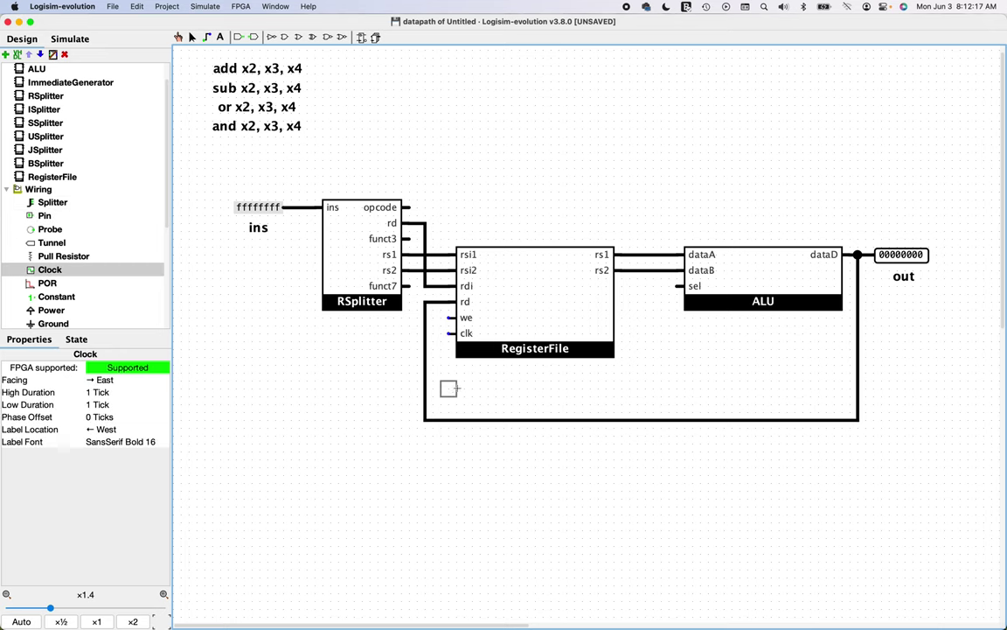
left_click(448, 388)
left_click_drag(447, 388, 433, 333)
left_click(450, 371)
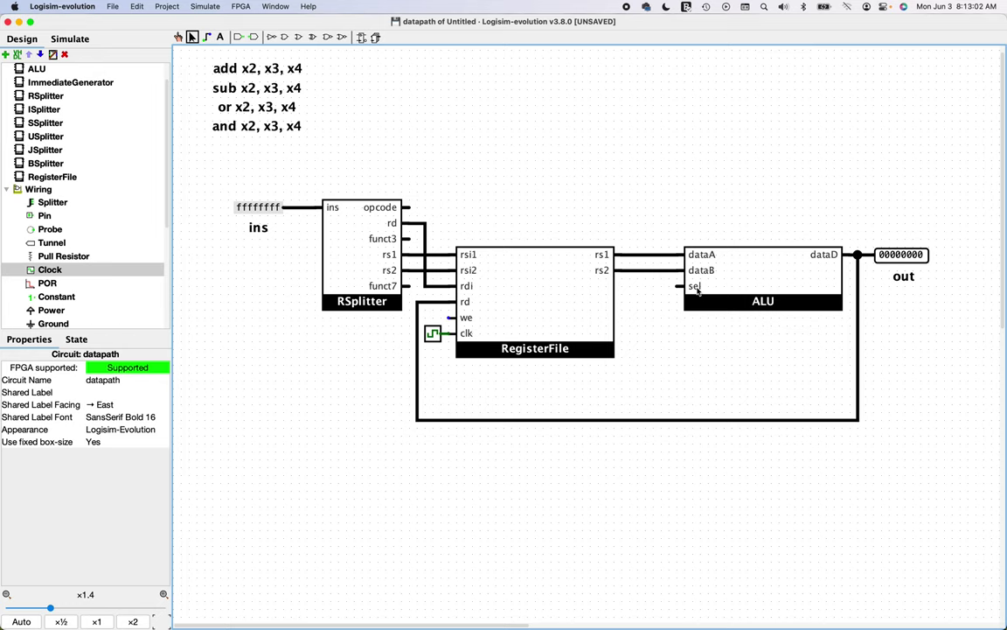
scroll(475, 307, "right", 2)
scroll(456, 317, "left", 2)
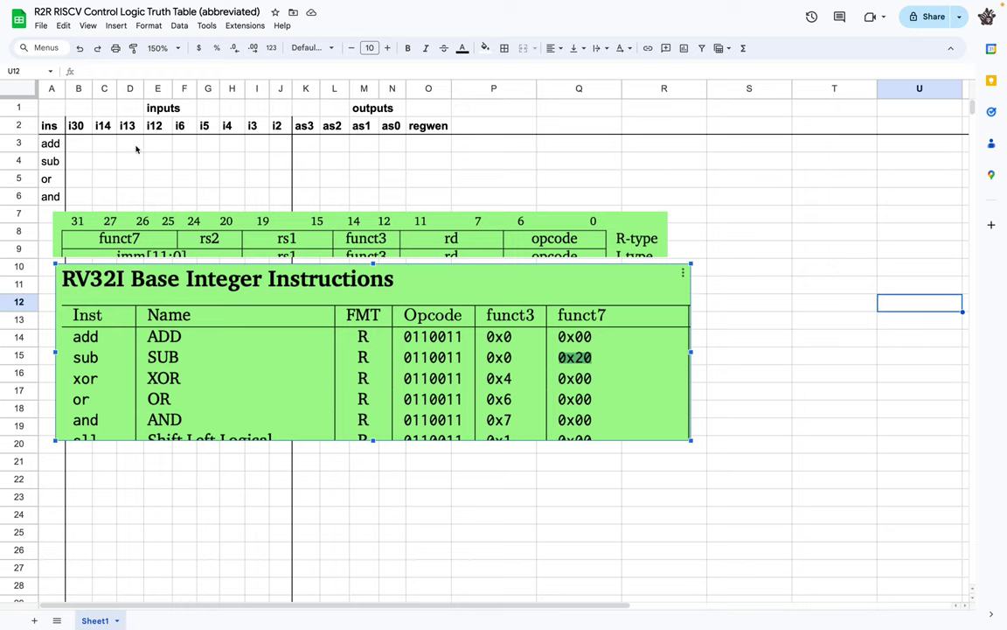
Step: Enter 0 in cells B3 through E3 of the add row
left_click(81, 146)
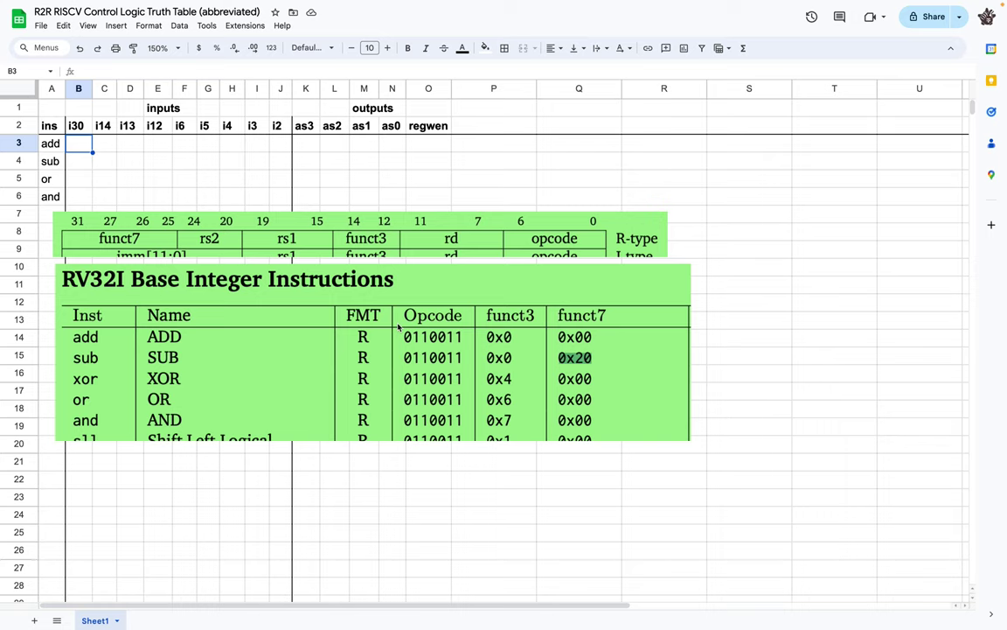
type("0")
key("Tab")
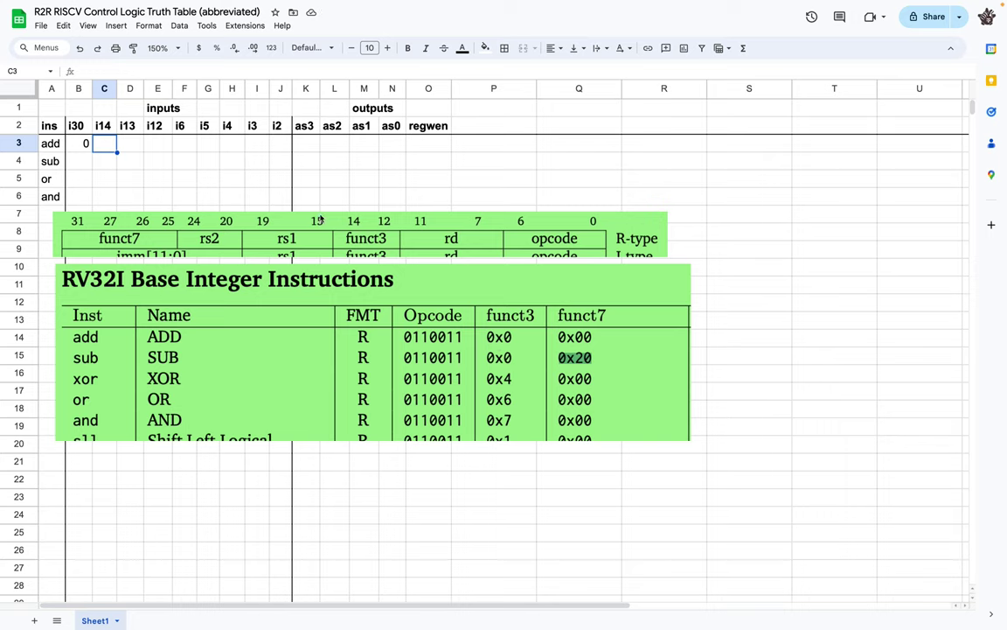
type("0")
key("Tab")
type("0")
key("Tab")
type("0")
key("Tab")
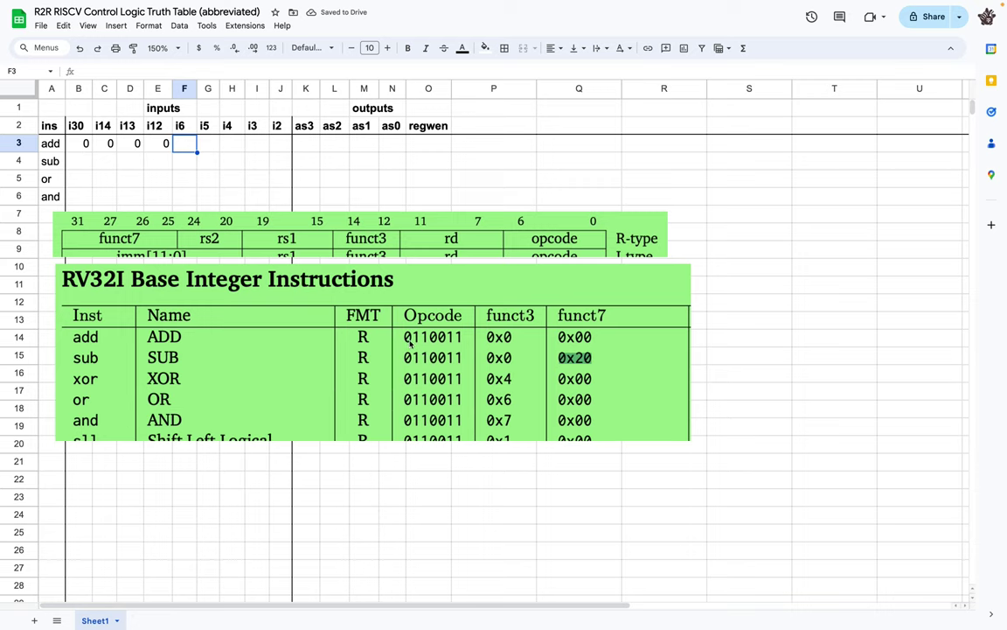
Step: Fill F3 through J3 with 0, 1, 1, 0, 0 to finish the add row
type("0")
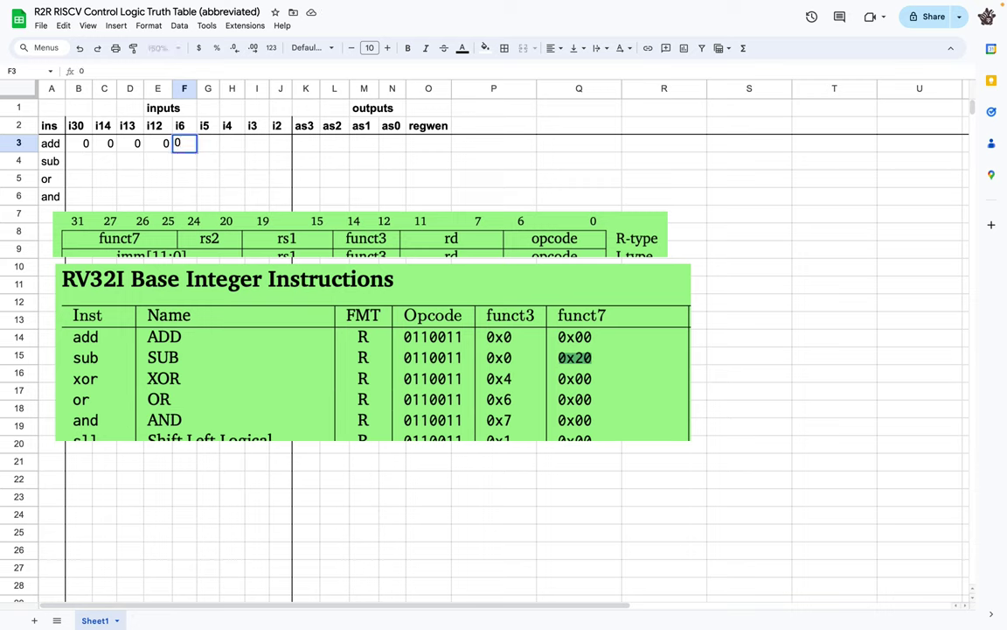
key("Tab")
type("1")
key("Tab")
type("1")
key("Tab")
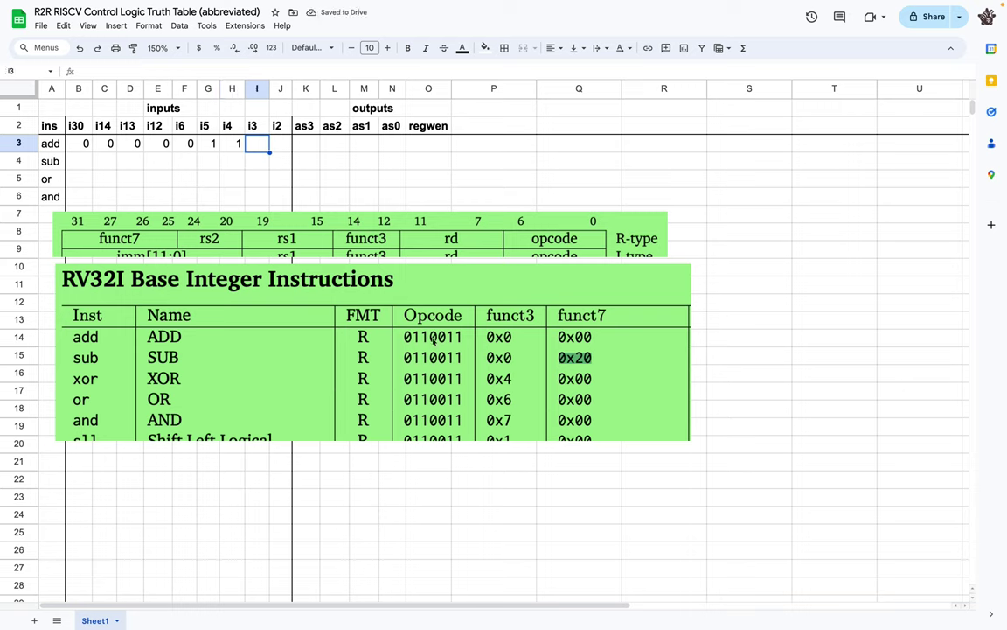
type("0")
key("Tab")
type("0")
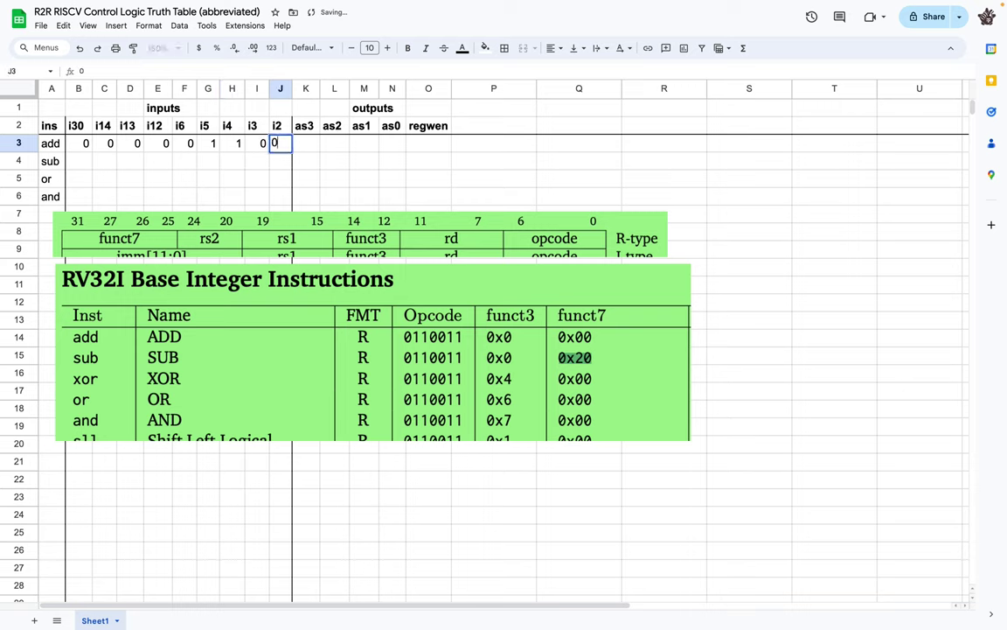
key("Return")
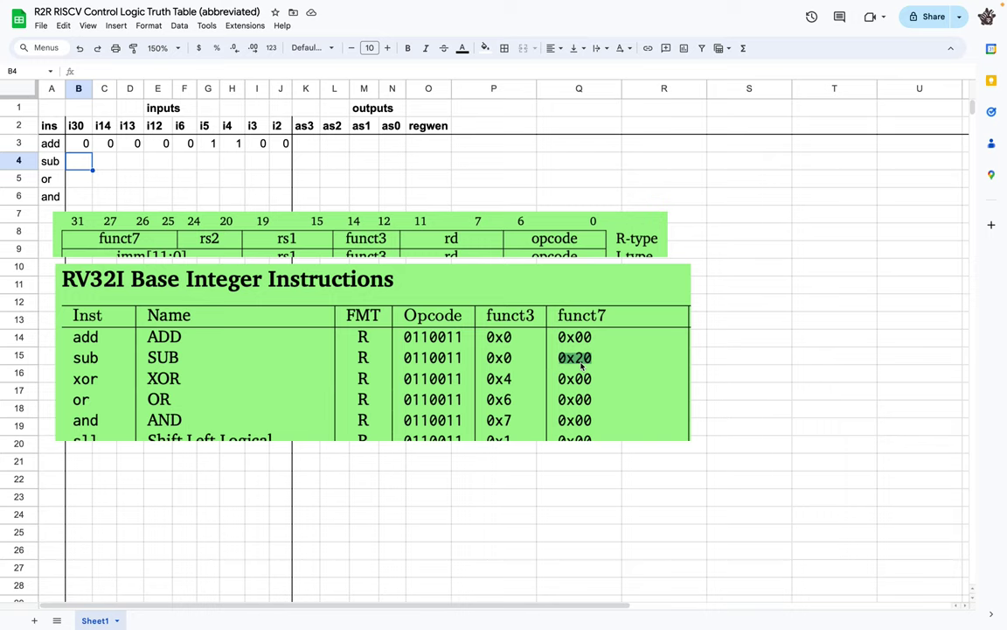
Step: Enter sub's i30, i14, i13 and i12 bits as 1, 0, 0, 0 in row 4
type("1")
key("Tab")
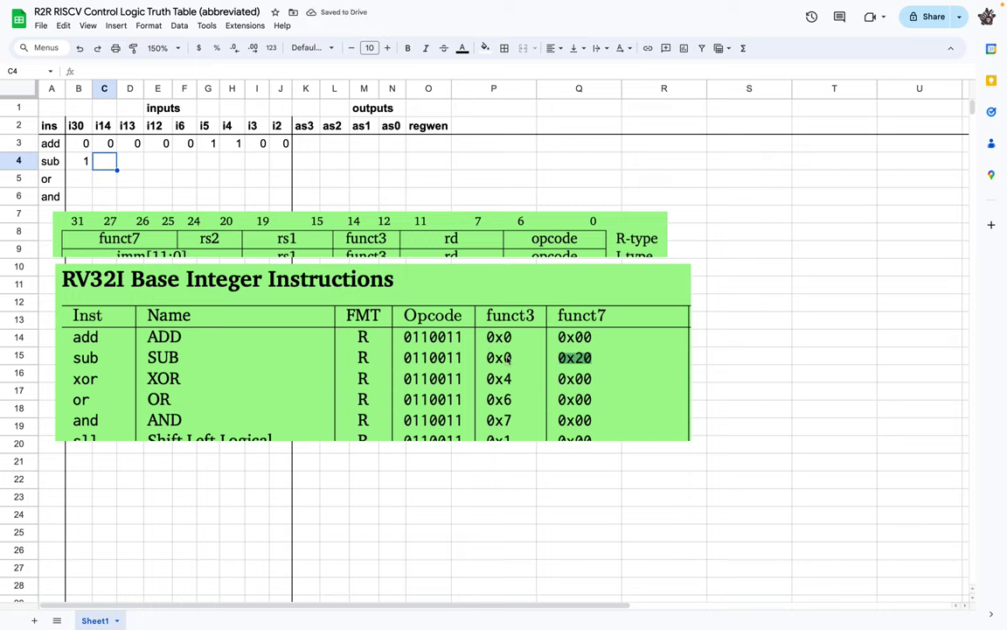
type("0")
key("Tab")
type("0")
key("Tab")
type("0")
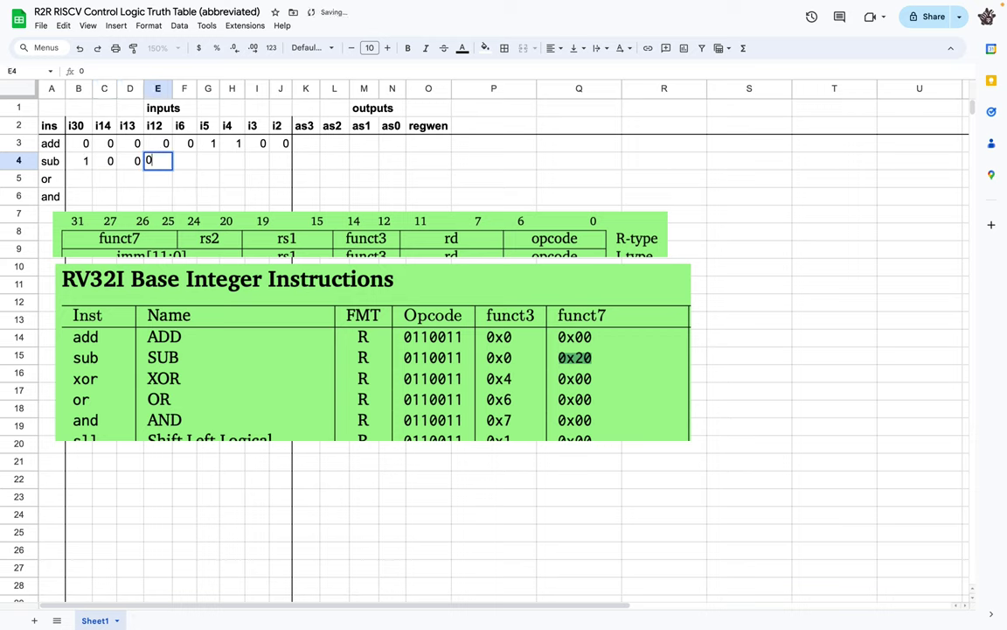
key("Tab")
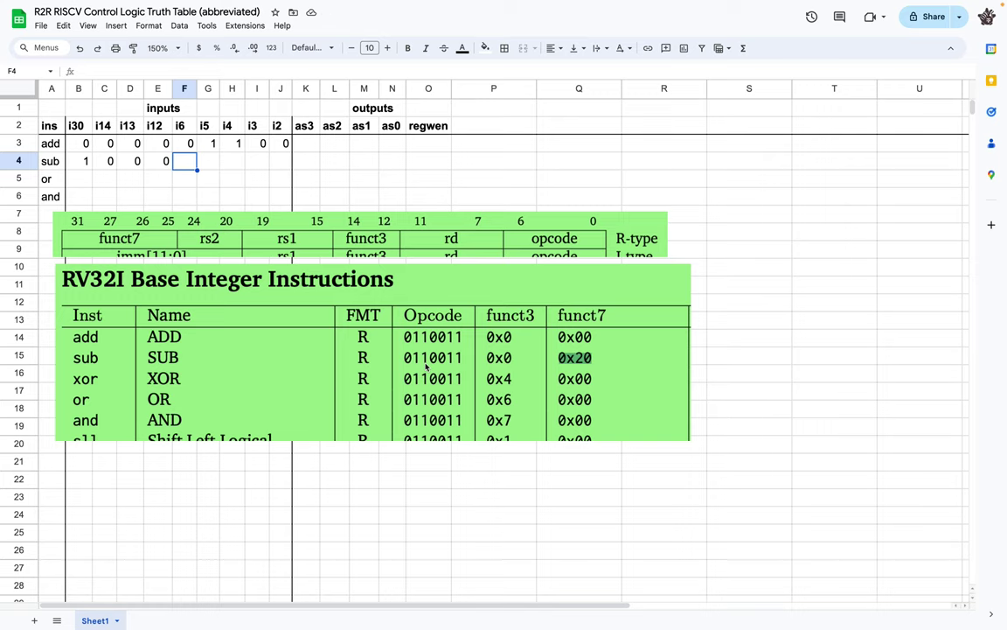
Step: Fill sub's remaining bits 0, 1, 1, 0, 0 into F4–J4
type("0")
key("Tab")
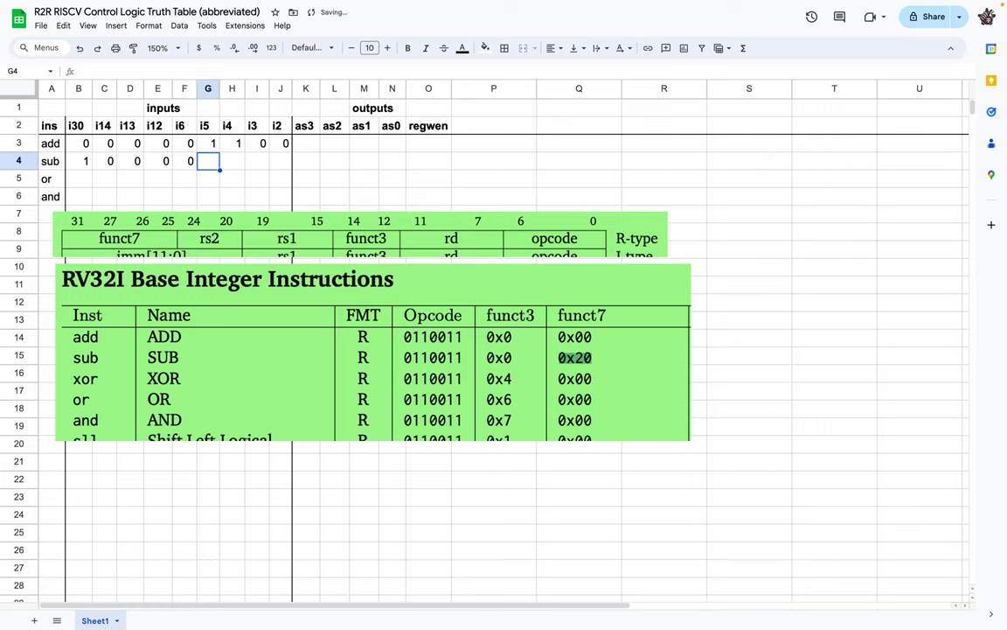
type("1")
key("Tab")
type("1")
key("Tab")
type("0")
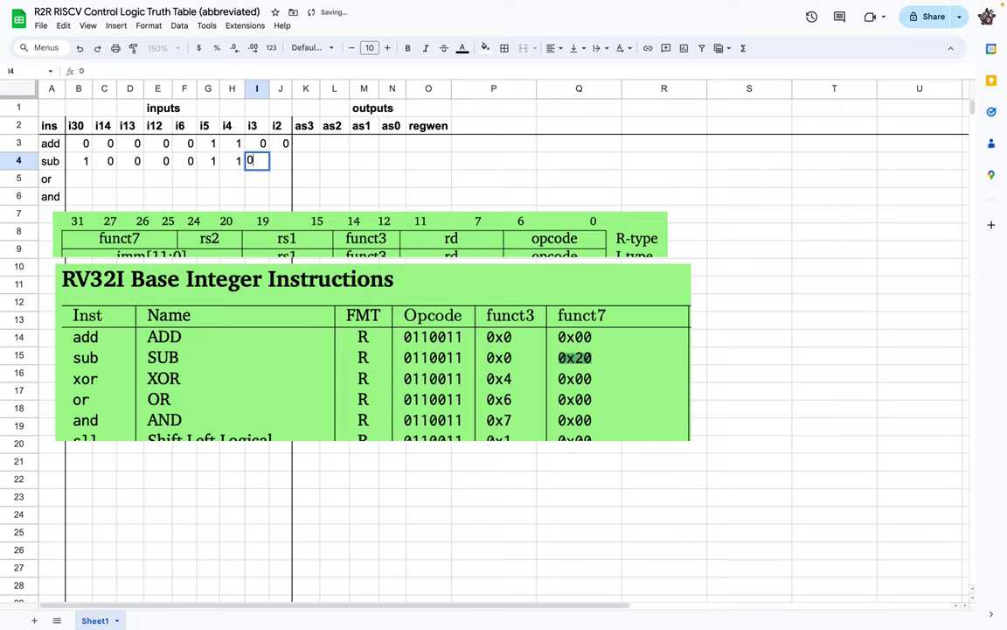
key("Tab")
type("0")
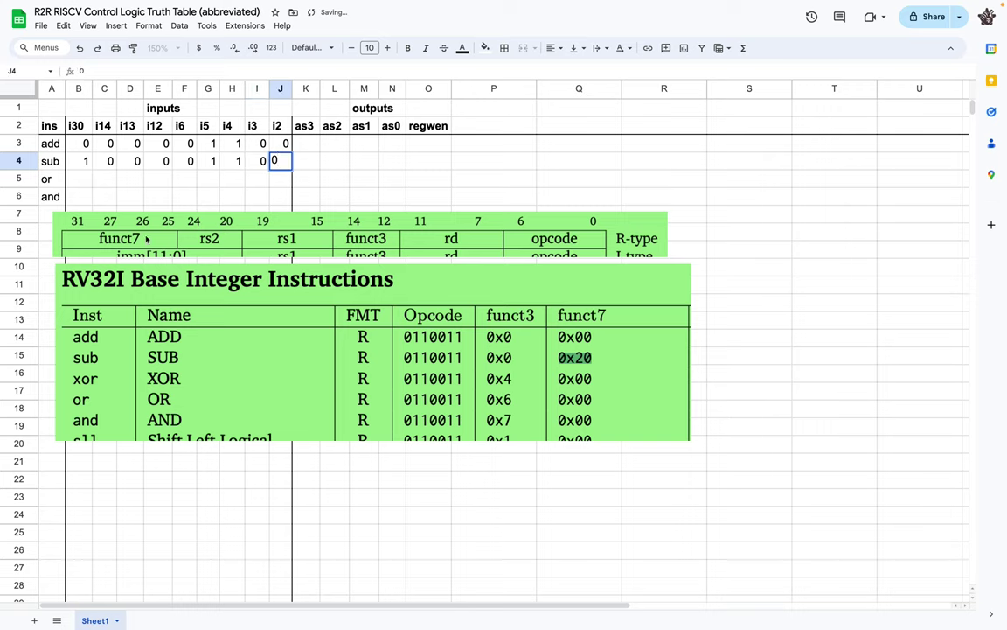
left_click(80, 178)
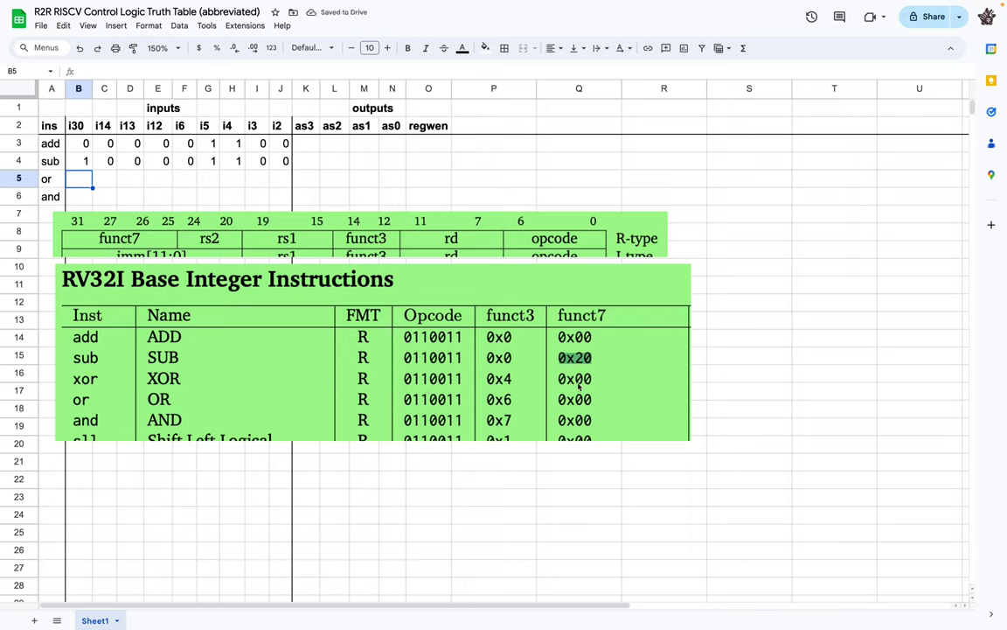
Step: Enter the or row's first bits 0, 1, 1, 0 in B5–E5 and recheck them
type("0")
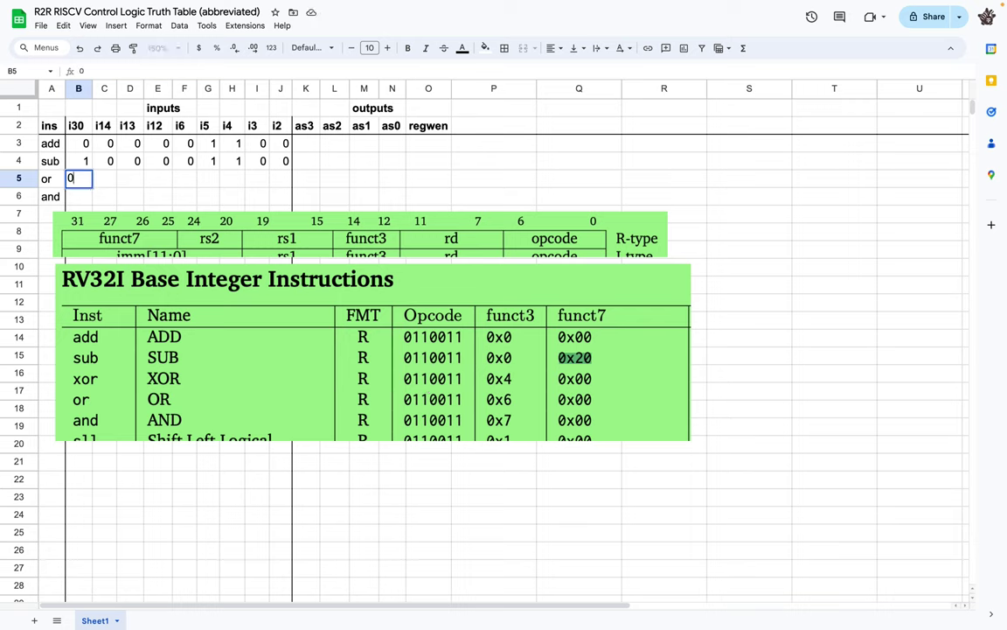
key("Tab")
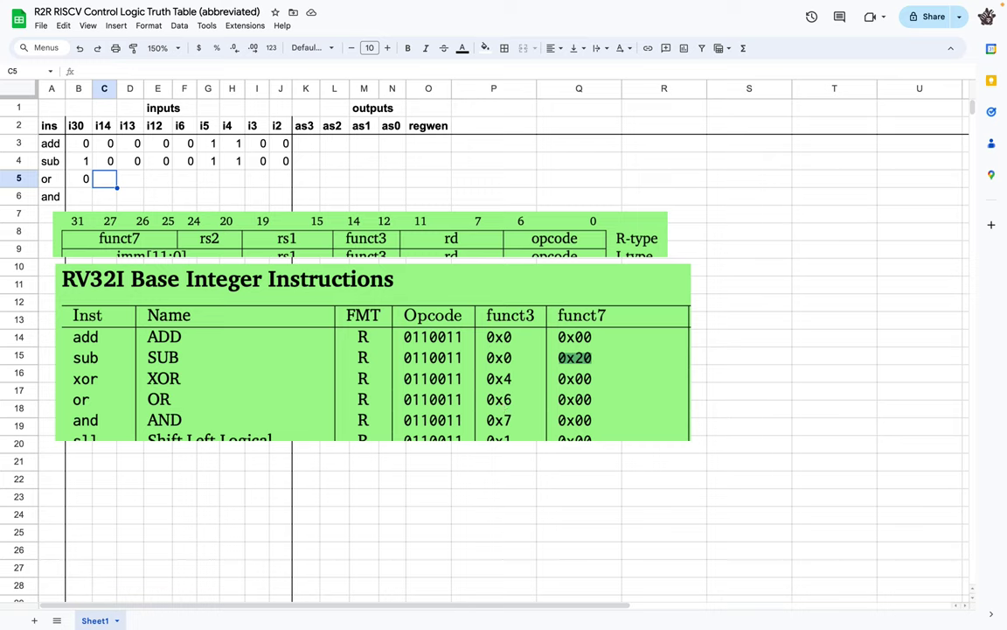
type("1")
key("Tab")
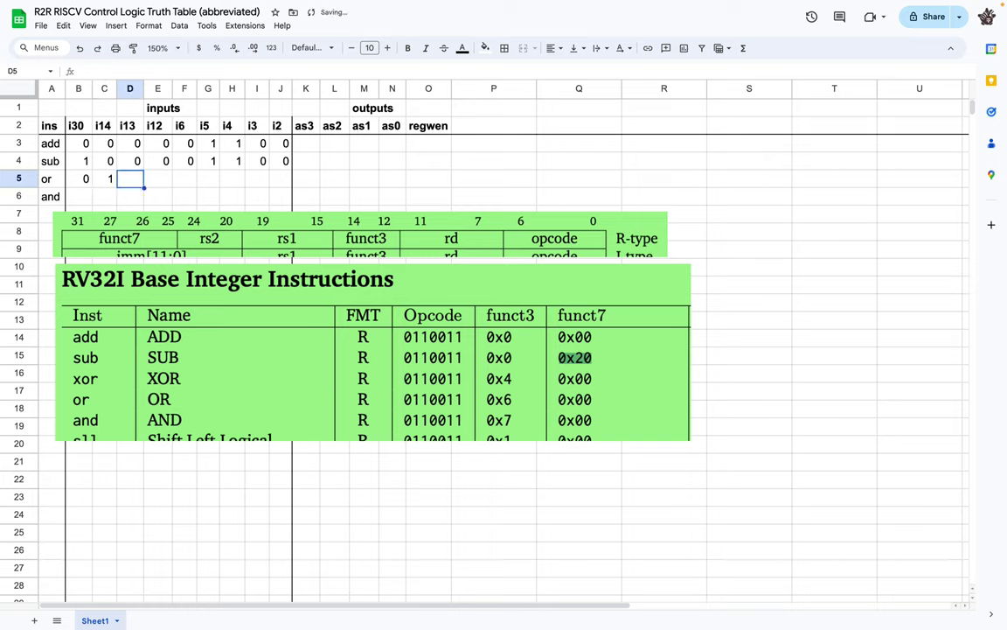
type("1")
key("Tab")
type("0")
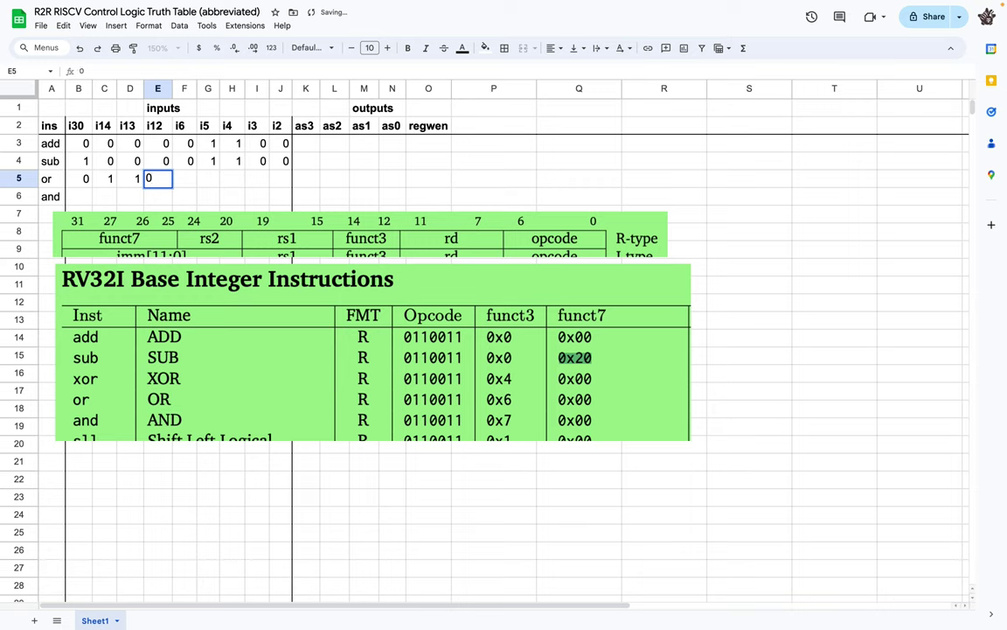
key("Left")
key("Left")
key("Right")
key("Right")
key("Left")
key("Left")
key("Right")
key("Right")
key("Left")
key("Right")
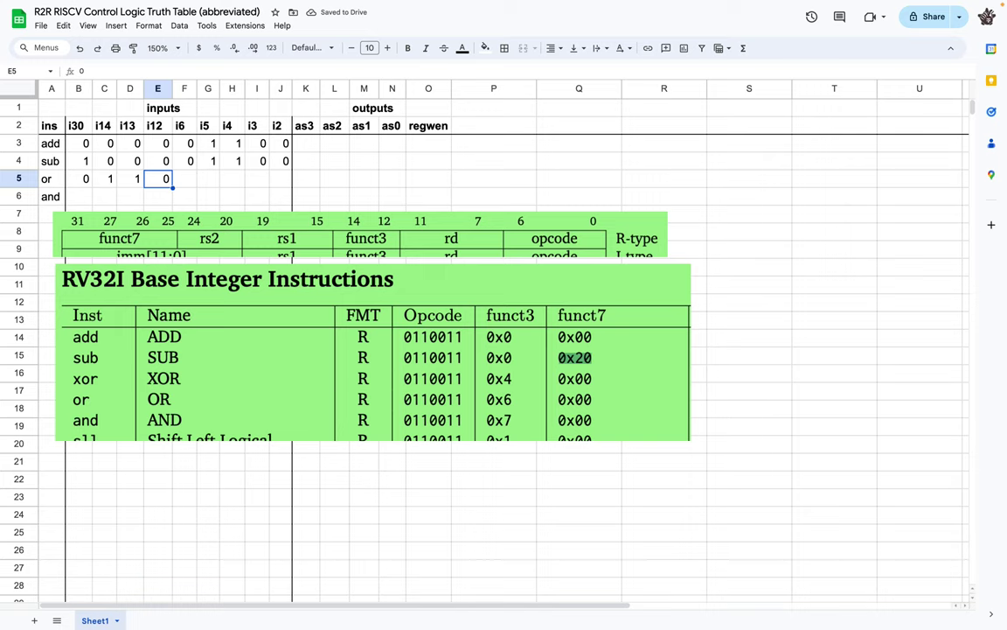
key("Left")
key("Left")
key("Right")
key("Right")
key("Left")
key("Left")
key("Right")
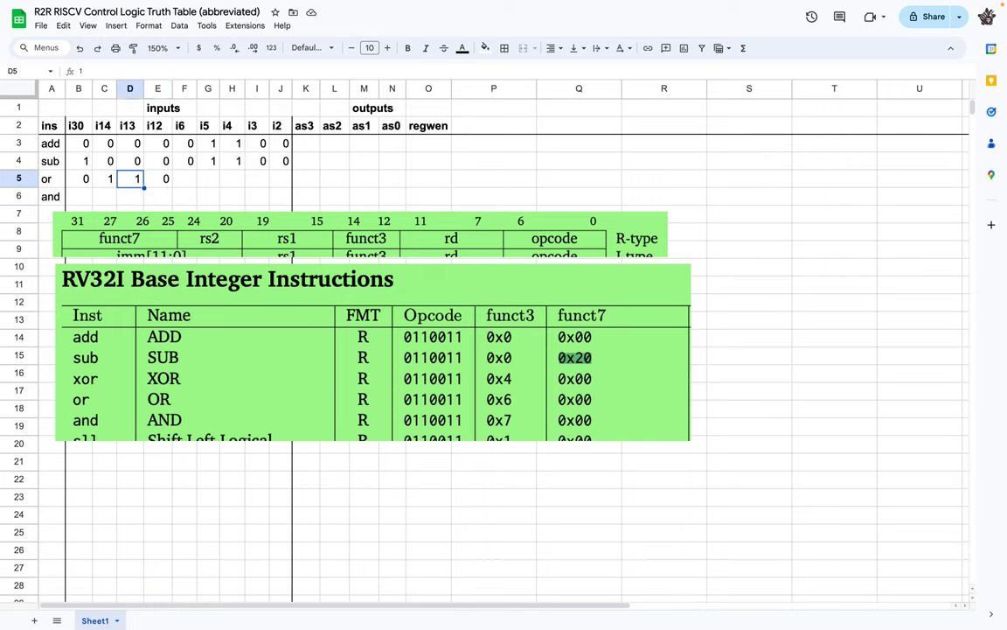
key("Right")
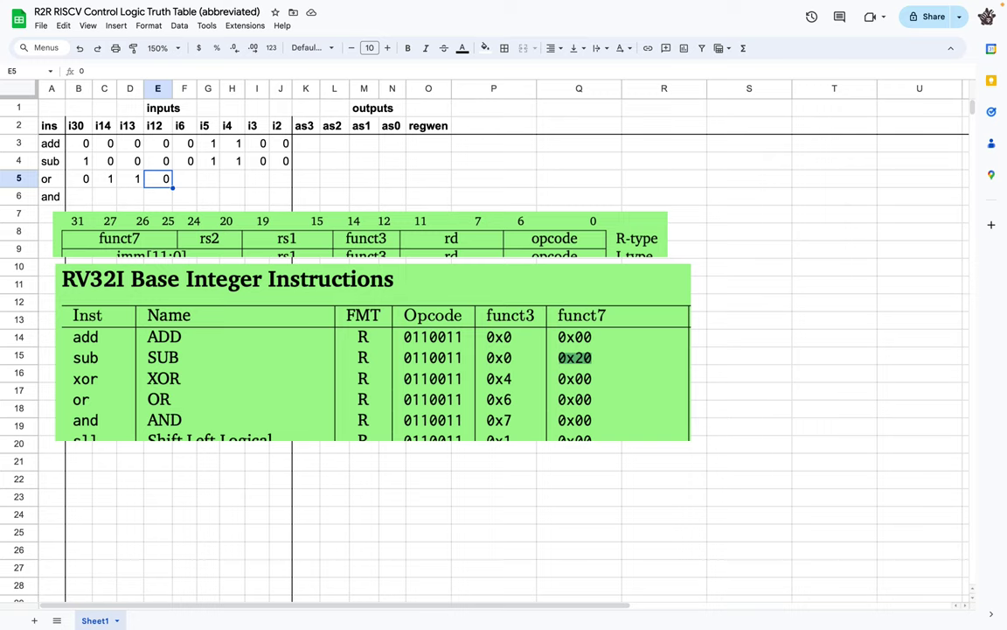
key("Left")
key("Left")
key("Right")
key("Right")
key("Right")
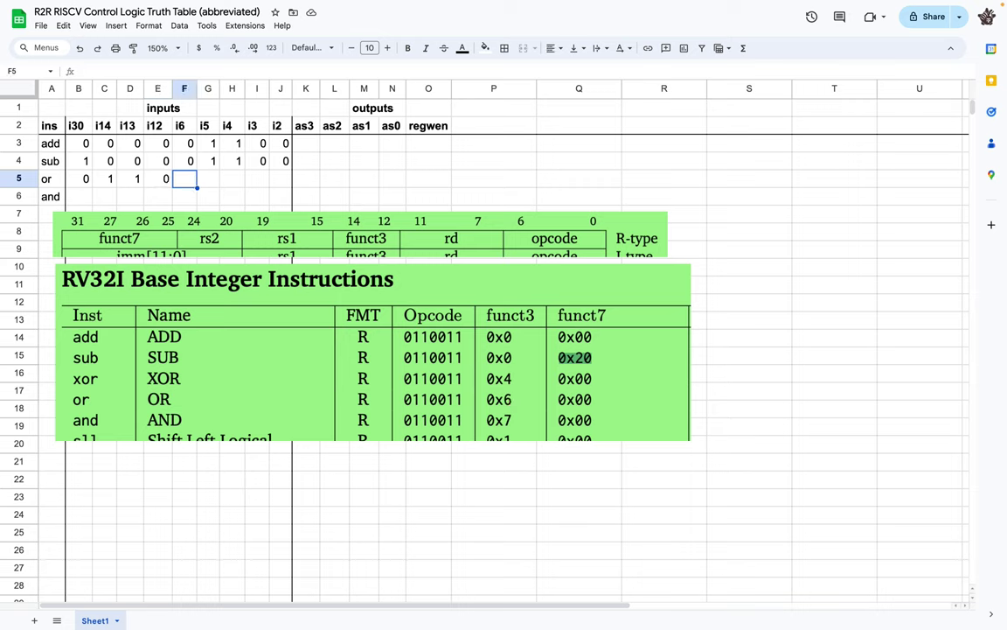
Step: Enter the or row's remaining bits 0, 1, 1, 0, 0 in F5–J5
type("0")
key("Tab")
type("1")
key("Tab")
type("1")
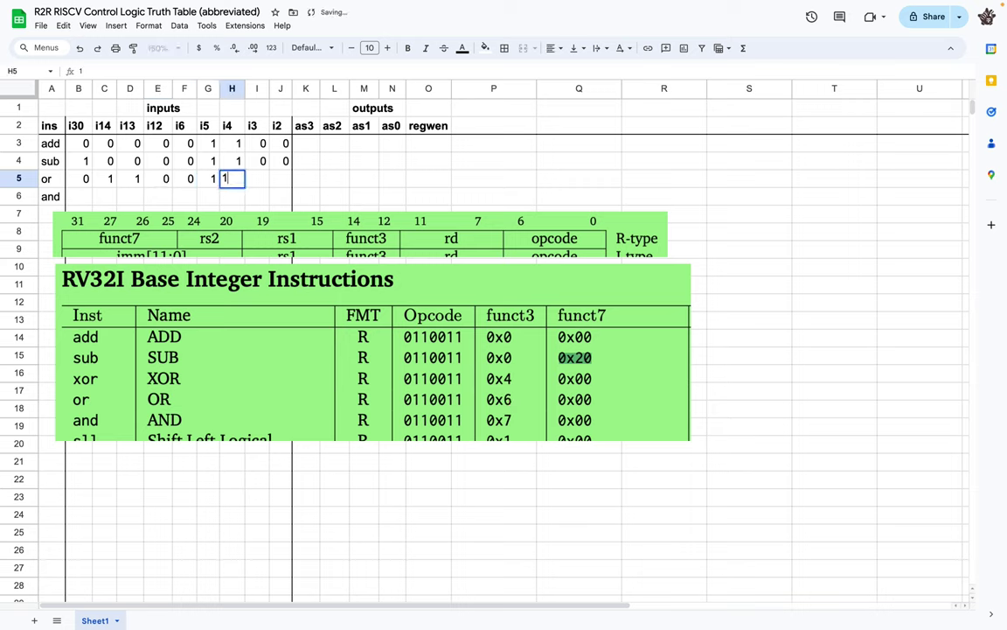
key("Tab")
type("0")
key("Tab")
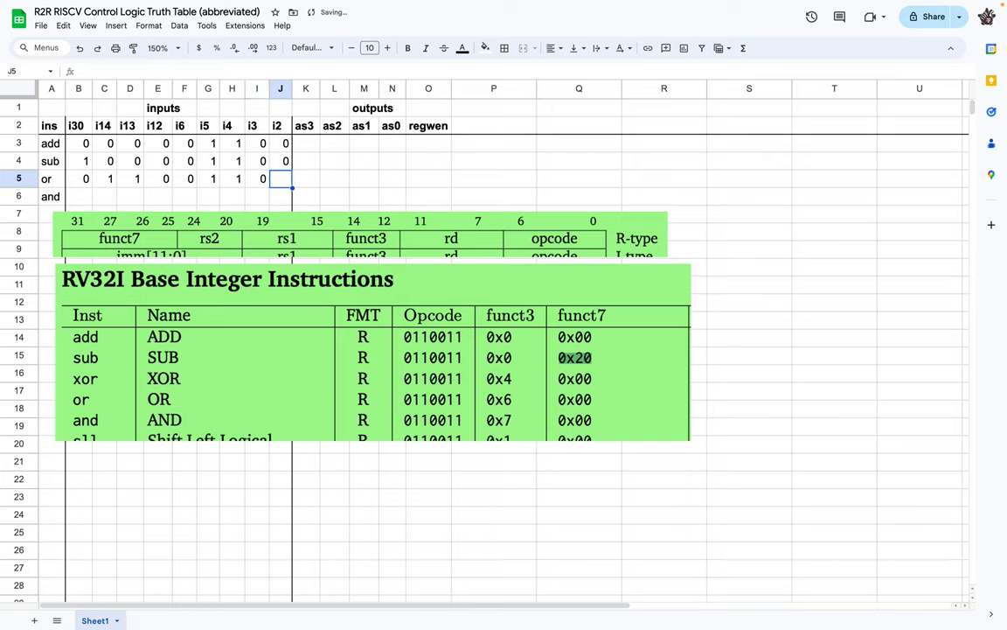
type("0")
key("Return")
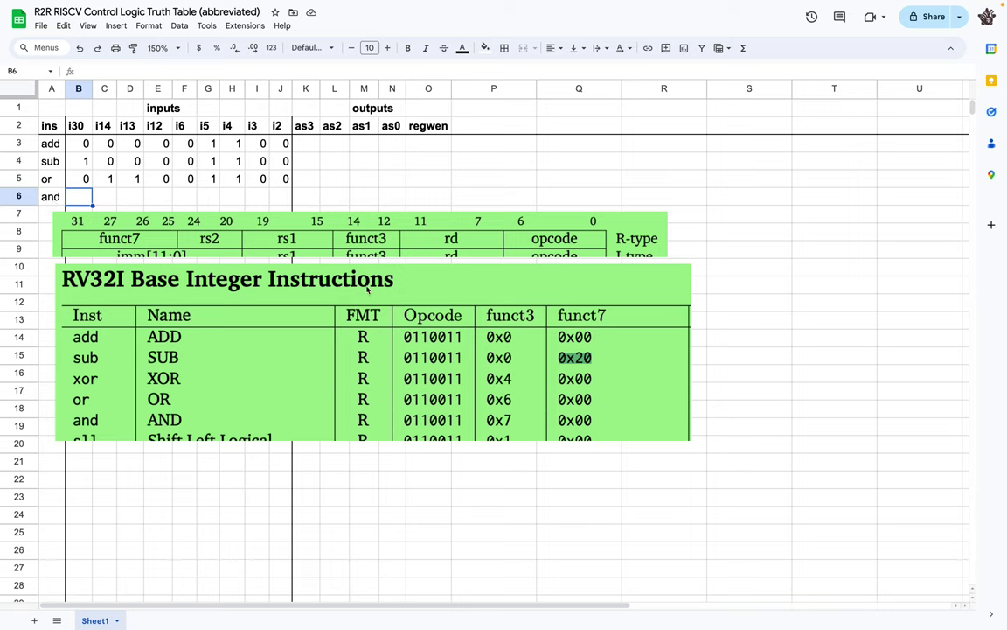
Step: Enter the and row's first four bits 0, 1, 1, 1 in B6–E6
type("0")
key("Tab")
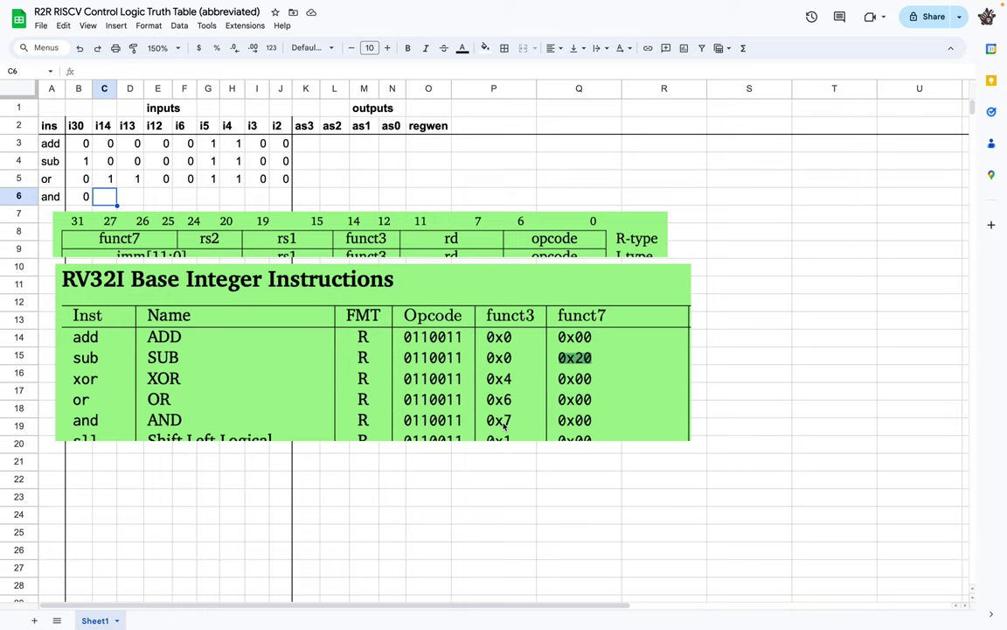
type("1")
key("Tab")
type("1")
key("Tab")
type("1")
key("Tab")
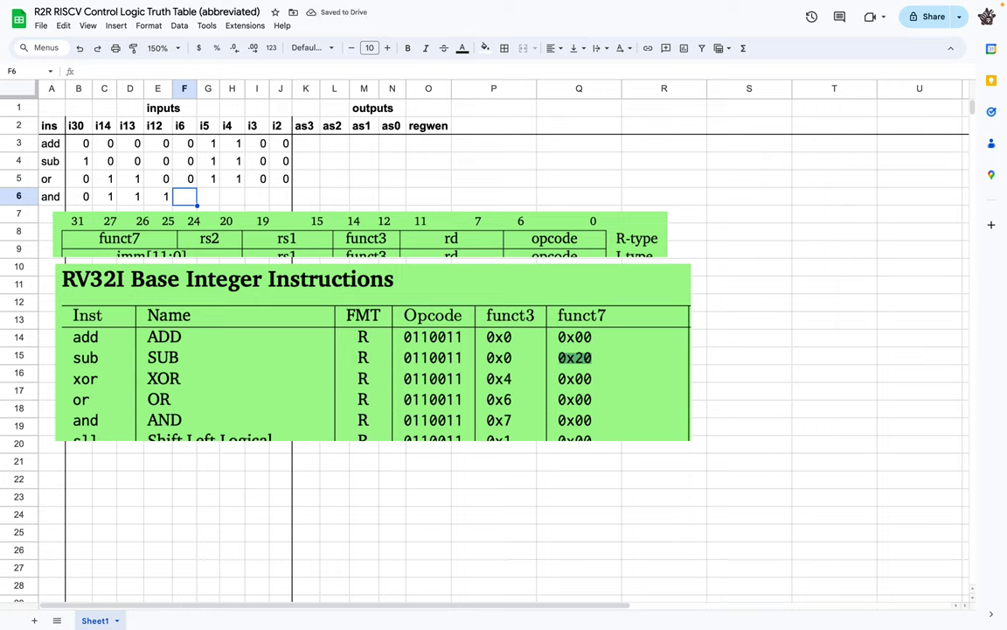
Step: Enter the and row's remaining bits 0, 1, 1, 0, 0 in F6–J6
type("0")
key("Tab")
type("1")
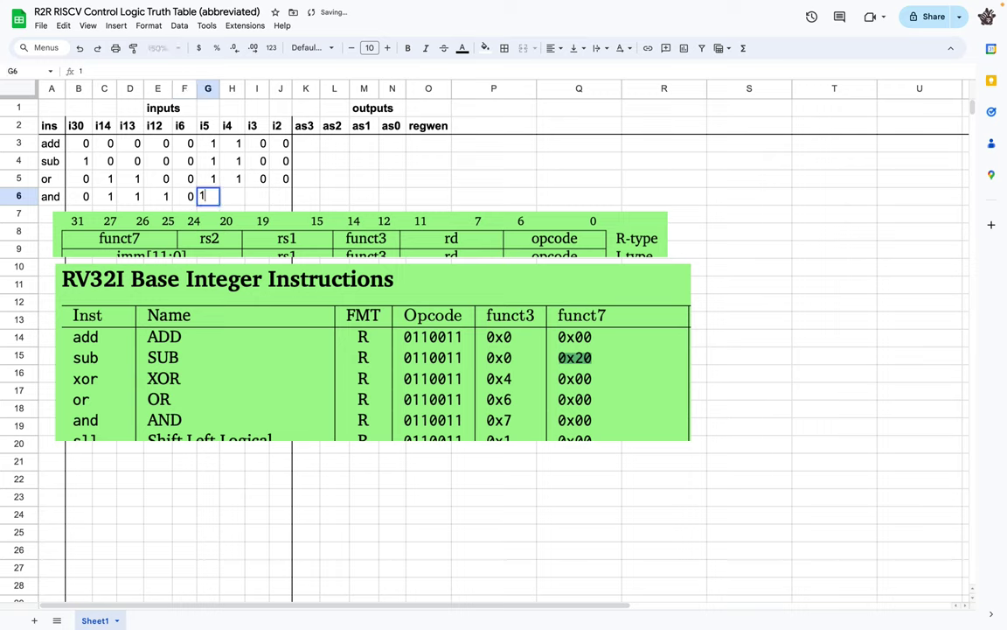
key("Tab")
type("1")
key("Tab")
type("0")
key("Tab")
type("0")
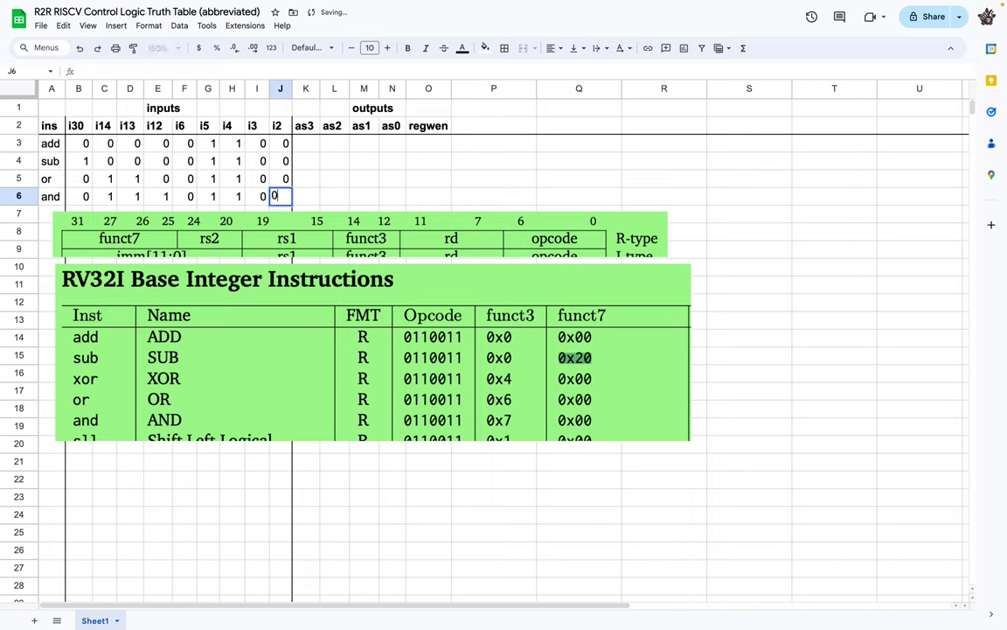
key("Tab")
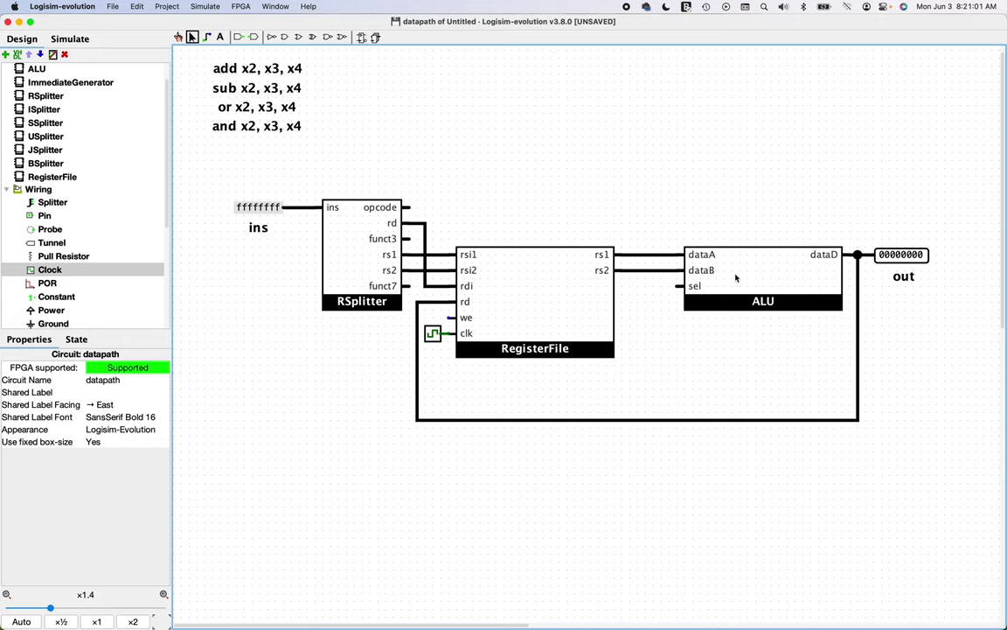
scroll(735, 274, "right", 3)
scroll(735, 275, "left", 3)
Step: Open the ALU circuit and inspect its operations table and MUX select codes
scroll(76, 146, "up", 2)
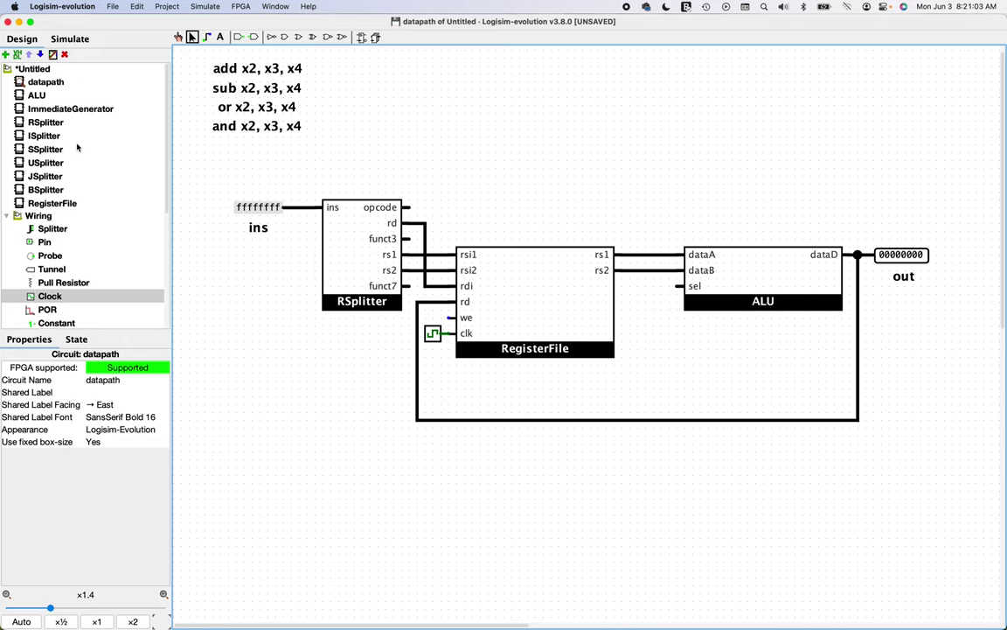
left_click(39, 96)
double_click(39, 96)
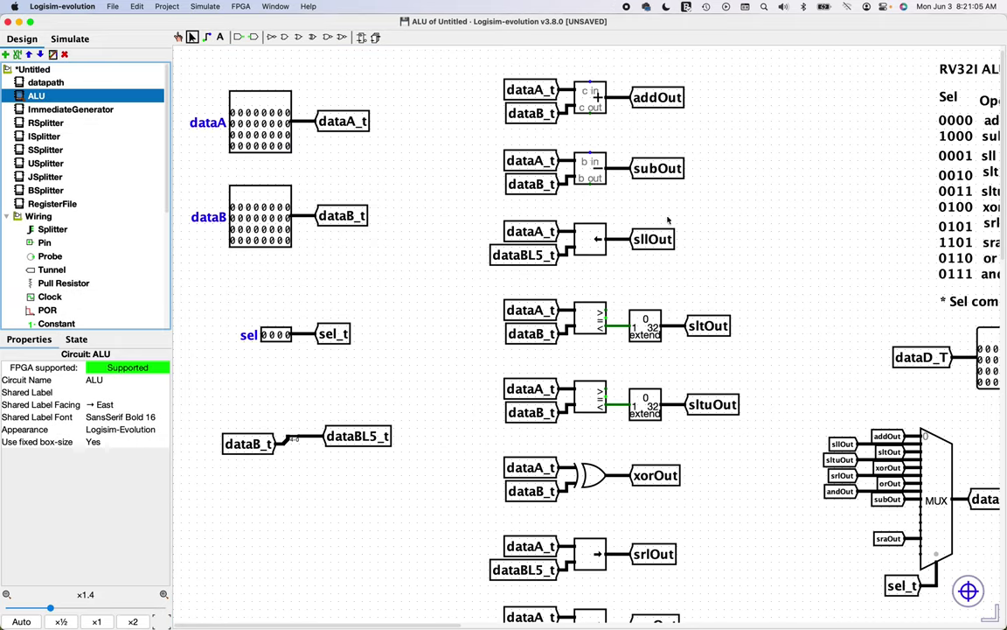
scroll(785, 244, "right", 4)
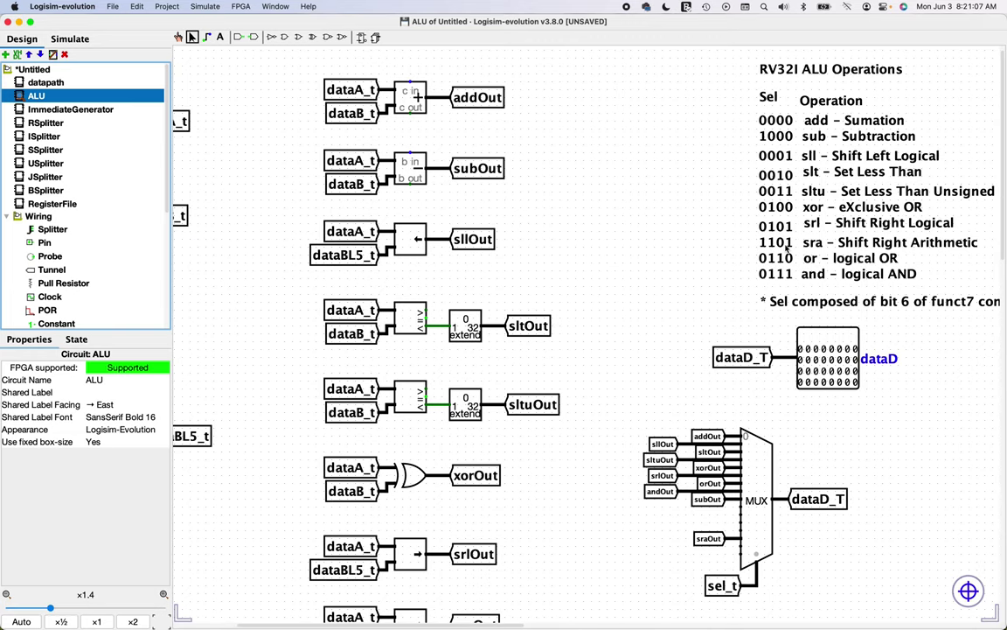
scroll(784, 245, "down", 6)
scroll(786, 250, "up", 2)
scroll(785, 250, "up", 2)
scroll(785, 250, "right", 1)
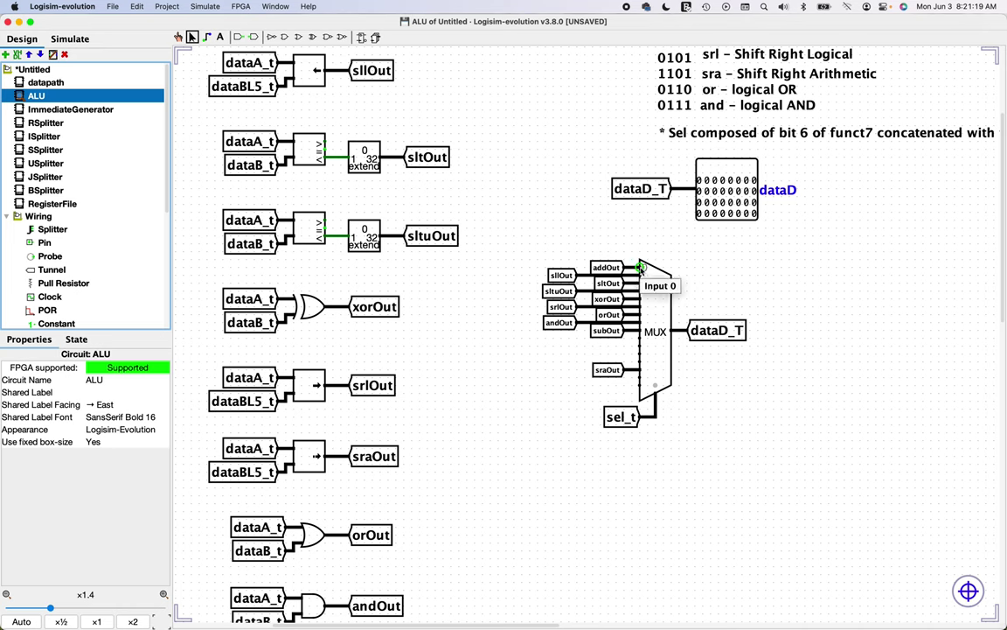
key("super+Tab")
Step: Enter the add row's ALU select bits as3–as0 as 0000 in K3:N3
left_click(305, 145)
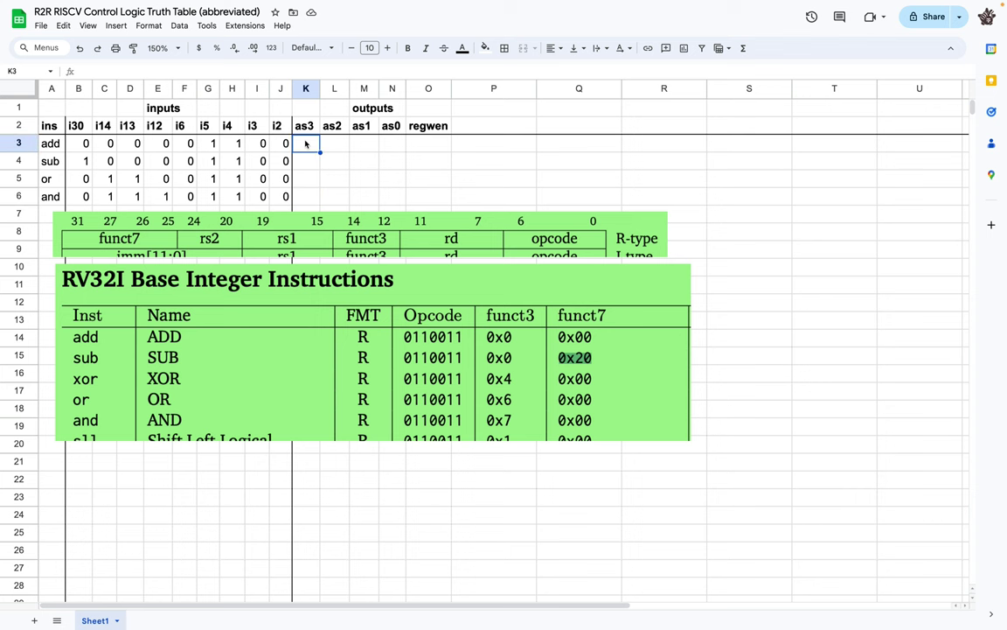
left_click(337, 147)
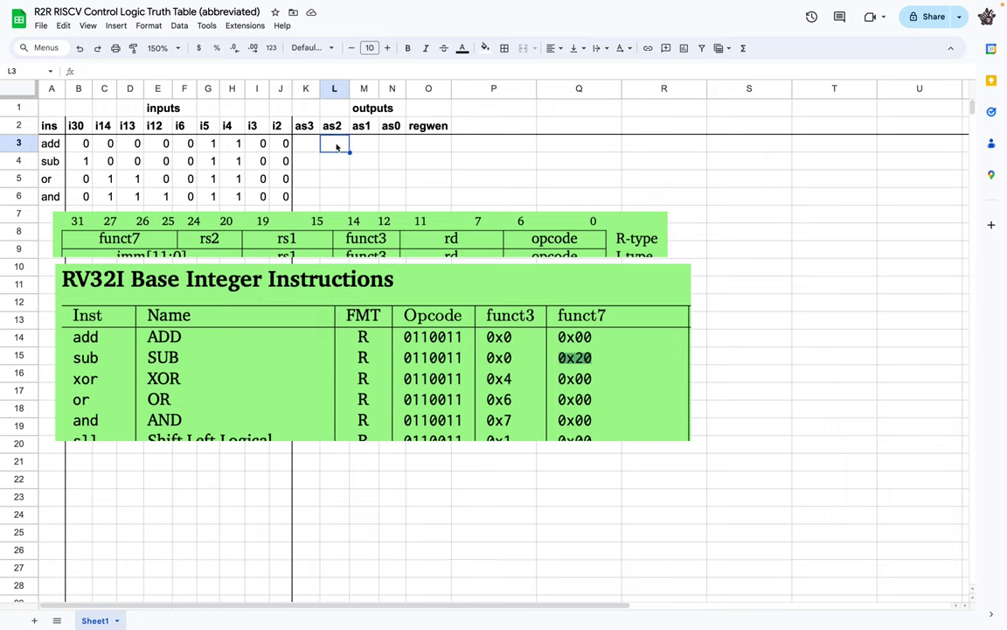
key("Right")
key("Right")
key("Left")
key("Left")
key("Right")
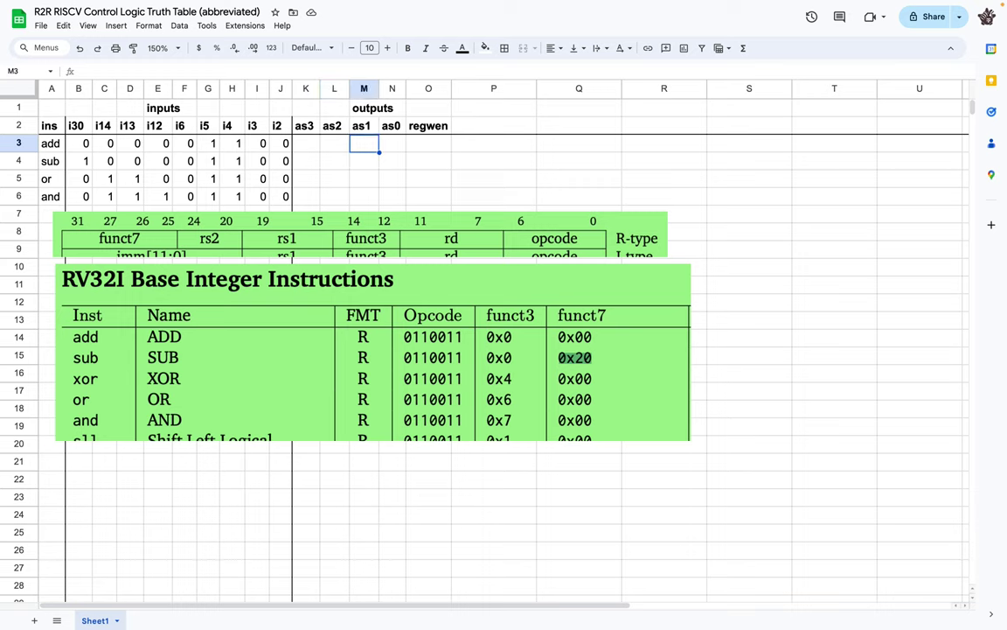
key("Left")
key("Left")
type("0")
key("Tab")
type("0")
key("Tab")
type("0")
key("Tab")
type("0")
key("Tab")
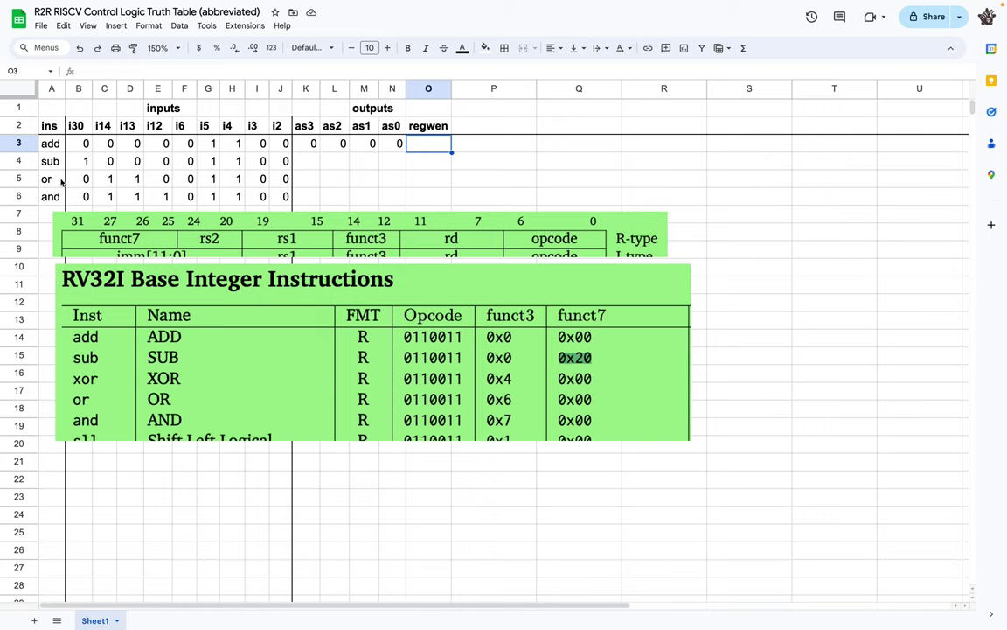
Step: Set regwen to 1 for the add, sub, or and and rows
type("1")
key("Return")
type("1")
key("Return")
type("1")
key("Return")
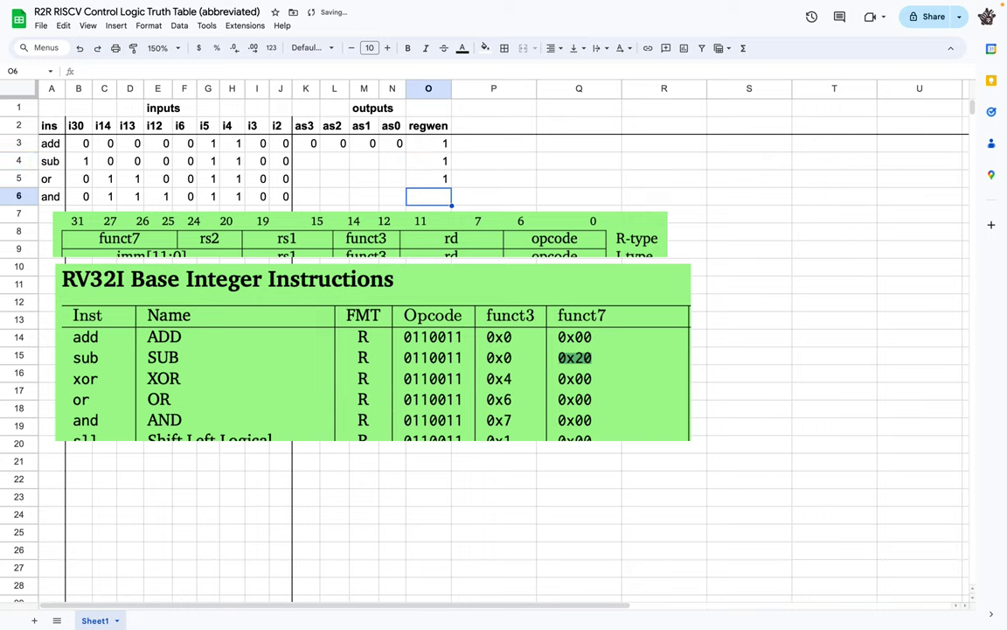
type("1")
key("Left")
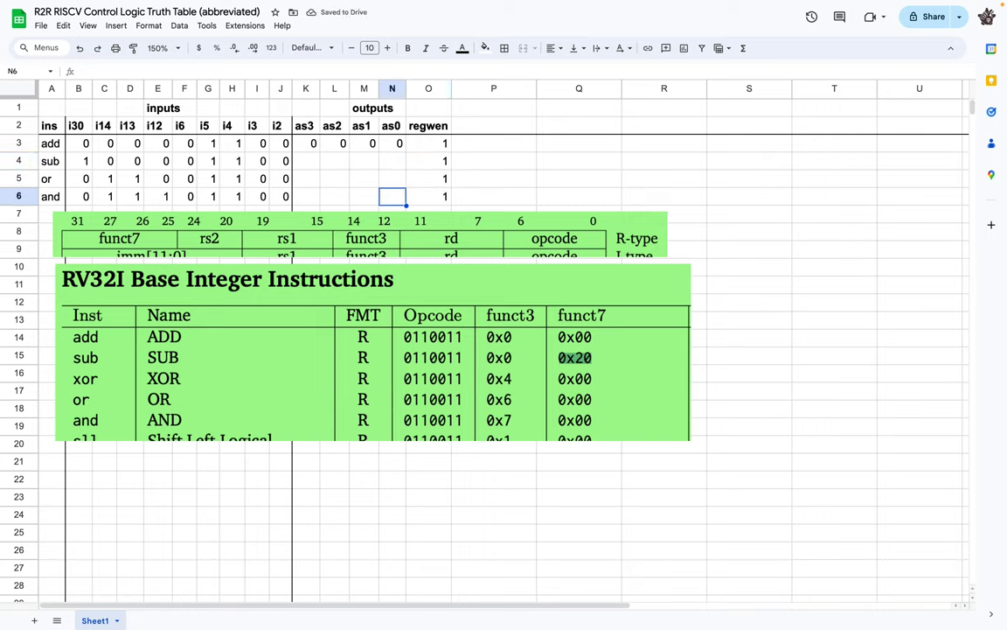
Step: Check the ALU circuit for the sub operation's select code
key("Up")
key("Up")
key("Left")
key("Left")
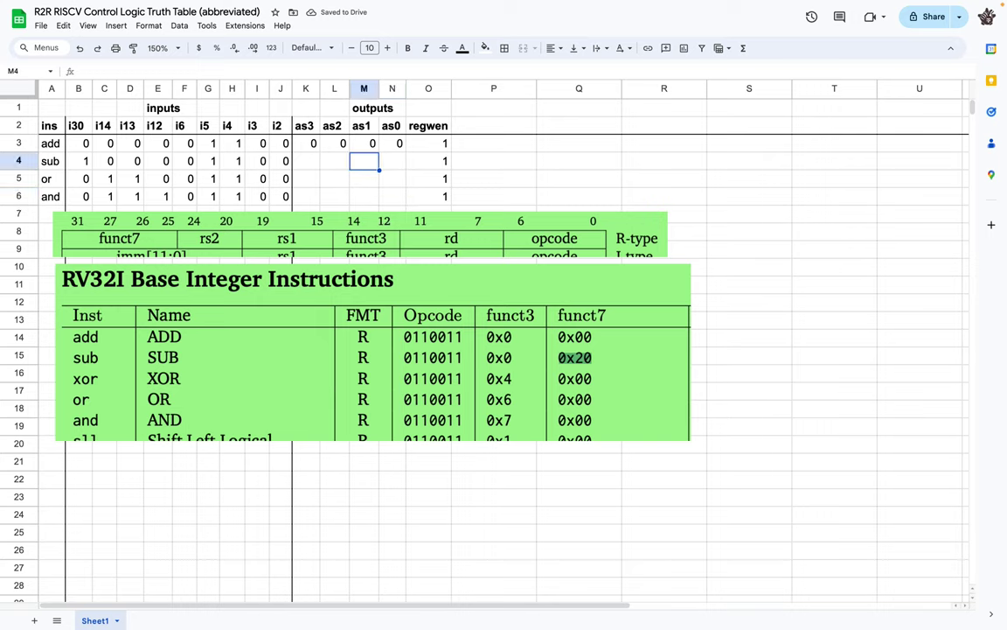
key("Left")
key("Right")
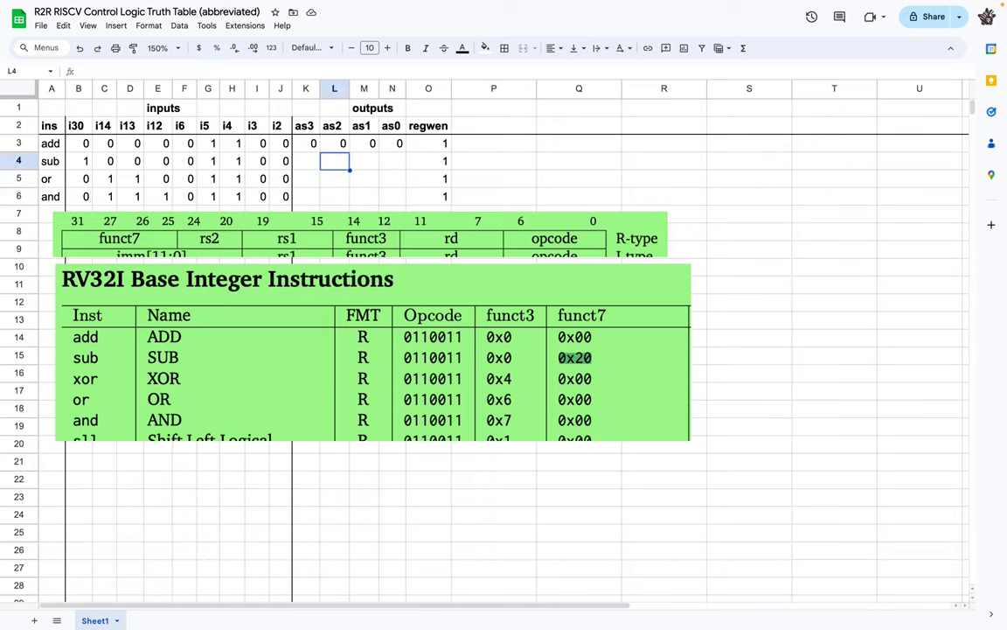
key("Left")
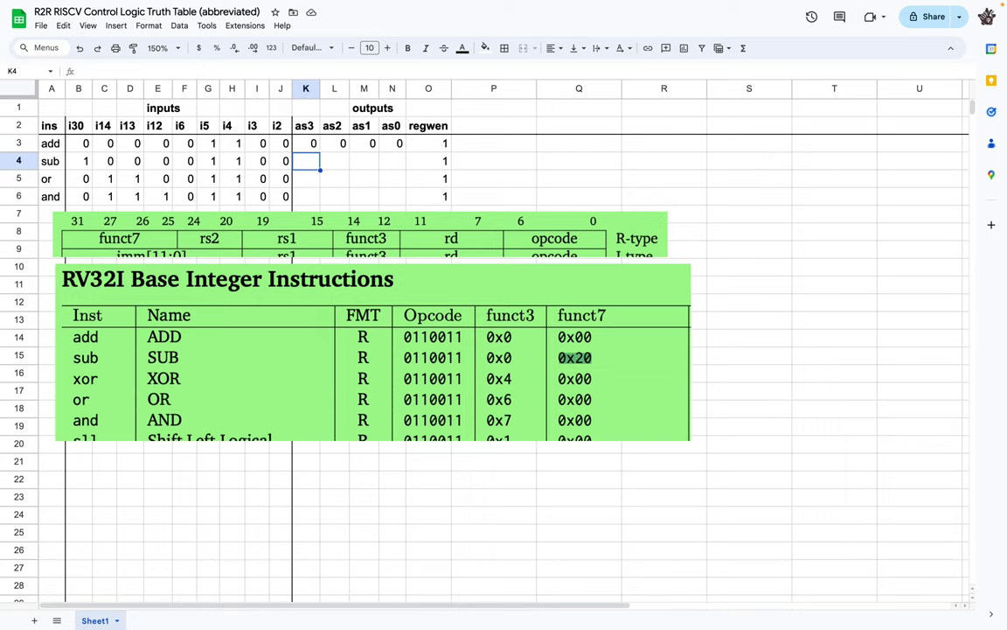
key("ctrl+Left")
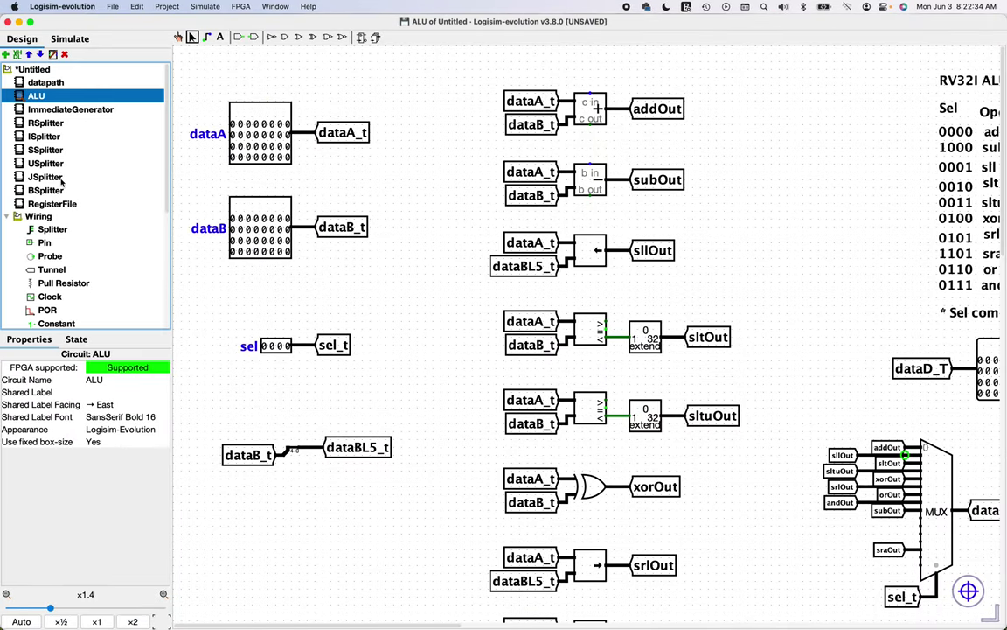
scroll(256, 215, "right", 5)
scroll(330, 194, "down", 4)
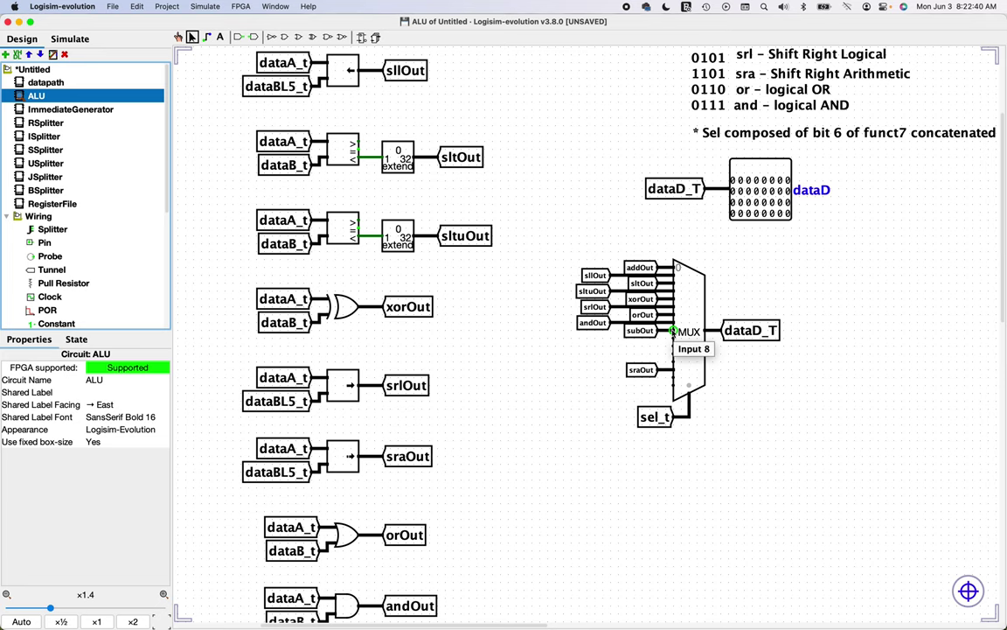
key("ctrl+Right")
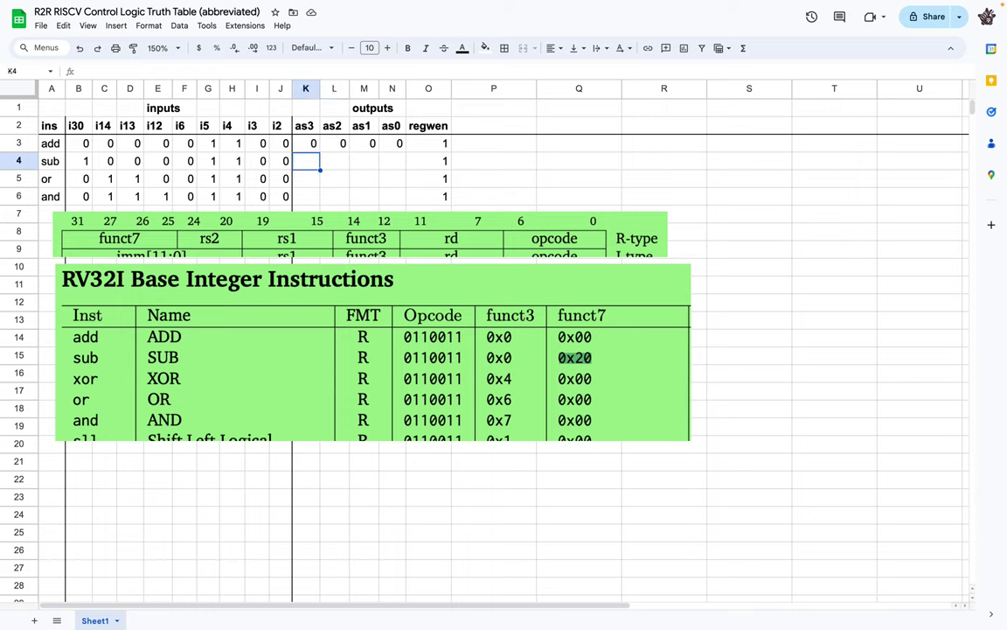
Step: Enter sub's ALU select bits as 1000 in K4:N4
key("Right")
key("Right")
key("Right")
key("Left")
key("Left")
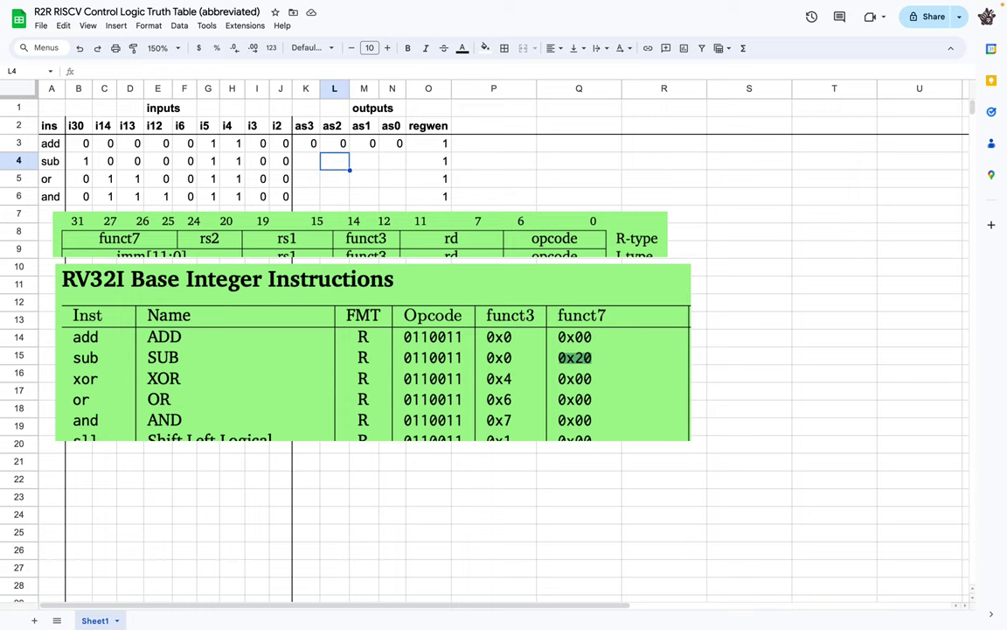
key("Left")
type("1")
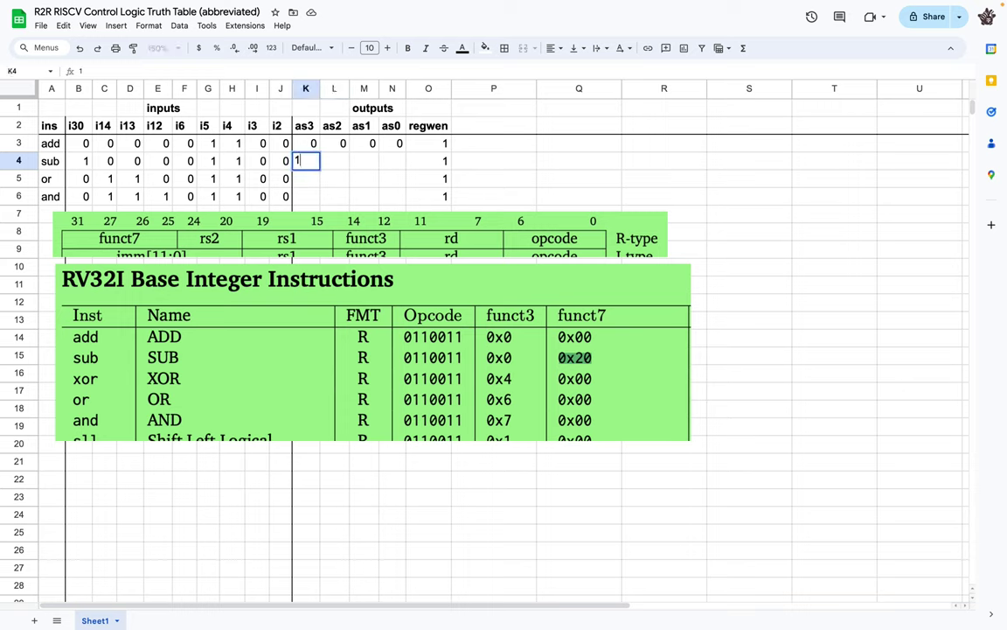
key("Right")
type("0")
key("Right")
type("0")
key("Right")
type("0")
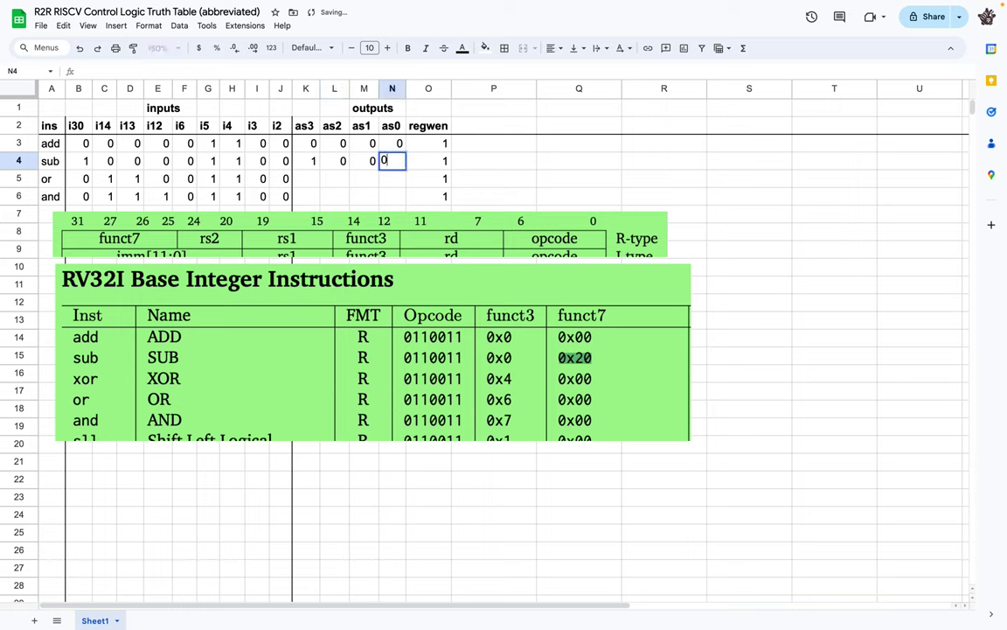
key("Return")
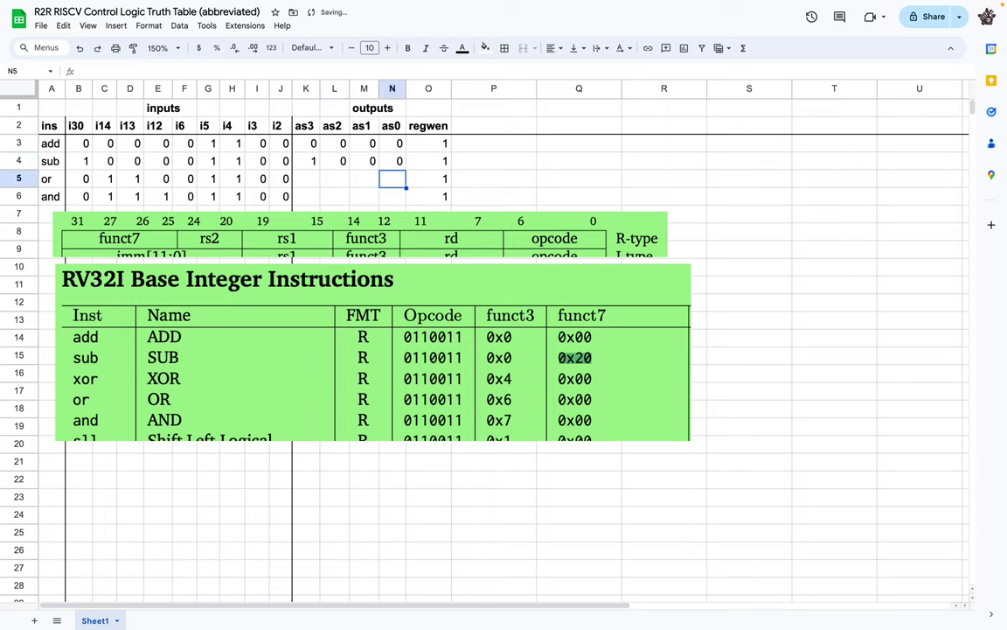
Step: Confirm or's code in the ALU circuit and enter 0110 in K5:N5
key("Left")
key("Left")
key("Left")
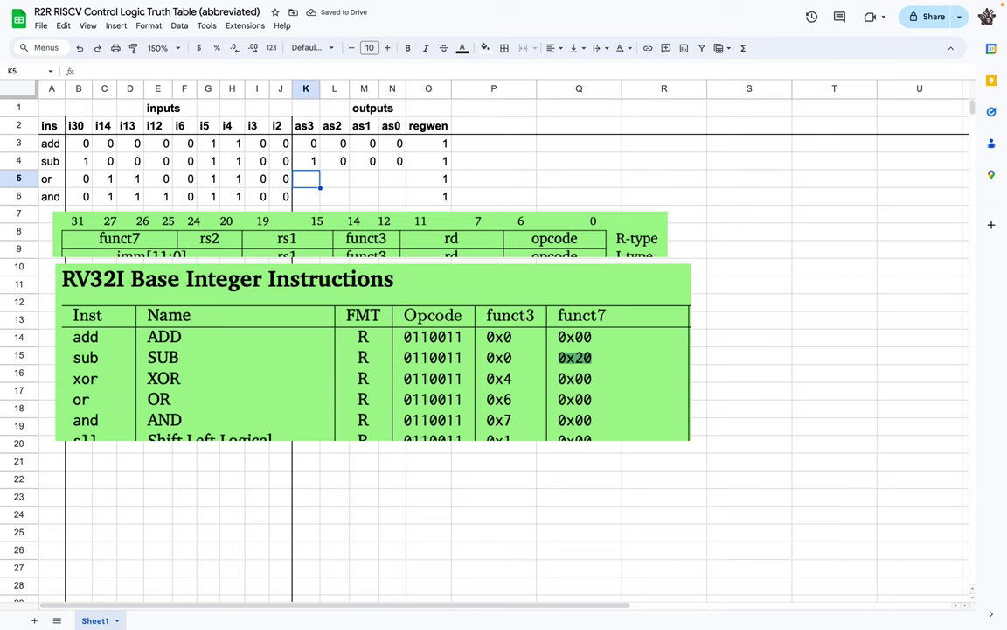
key("ctrl+Left")
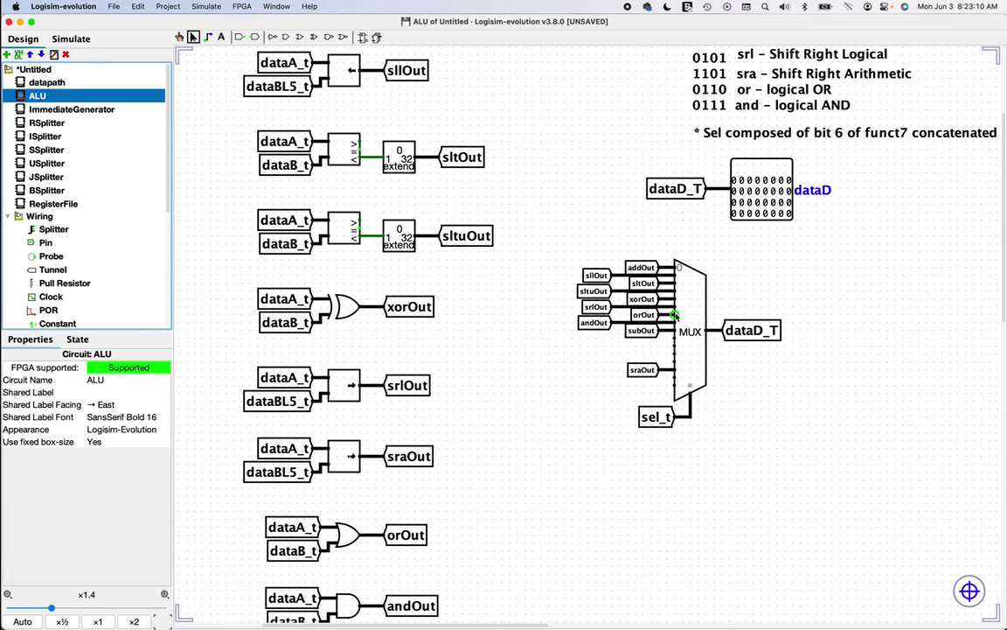
key("ctrl+Right")
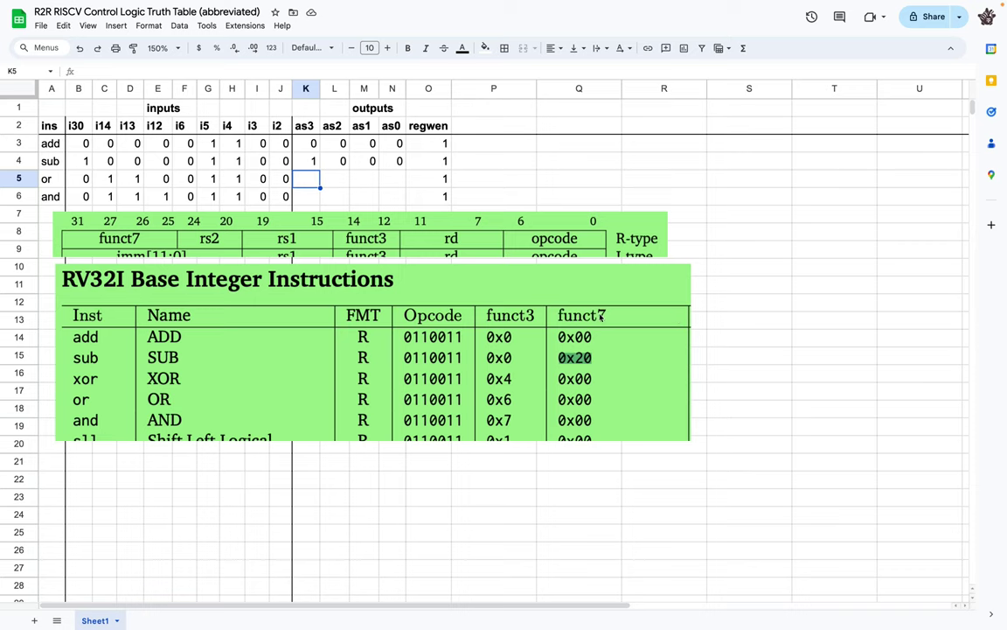
type("0")
key("Tab")
type("1")
key("Tab")
type("1")
key("Tab")
type("0")
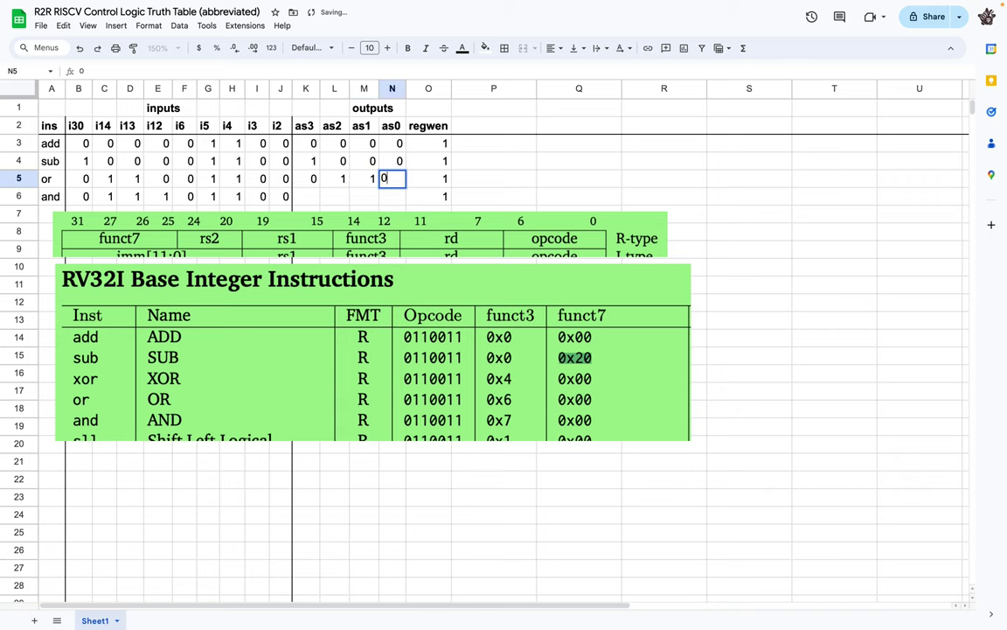
key("Return")
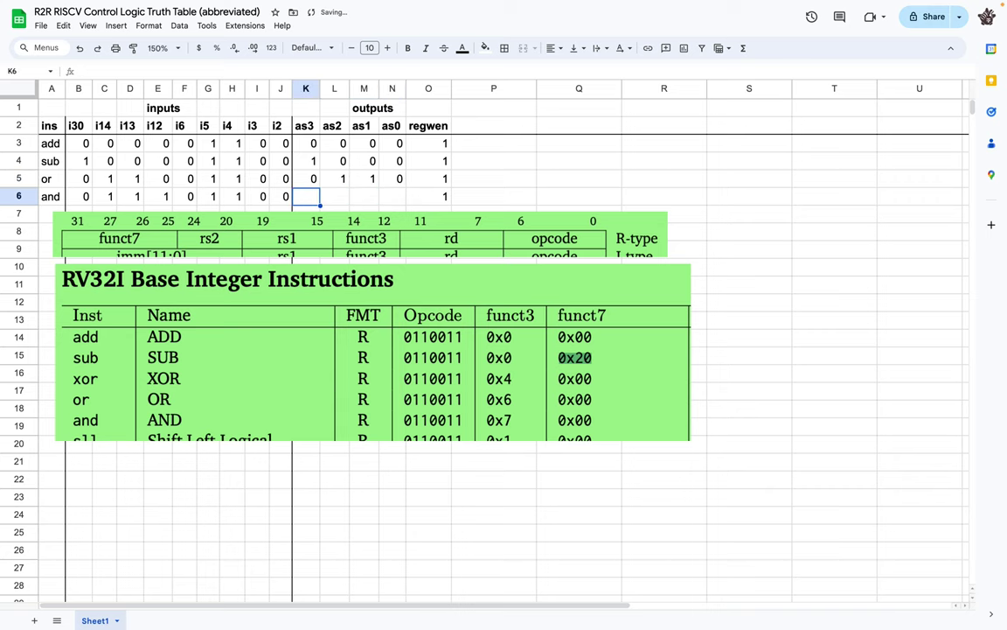
Step: Confirm and's code in the ALU circuit and enter 0111 in K6:N6
key("ctrl+Left")
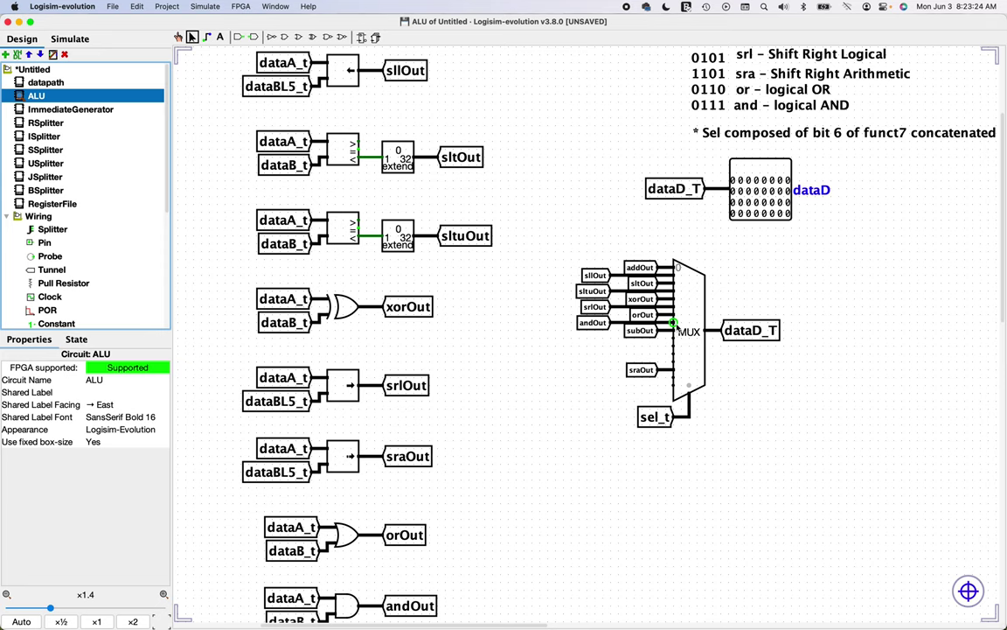
key("ctrl+Right")
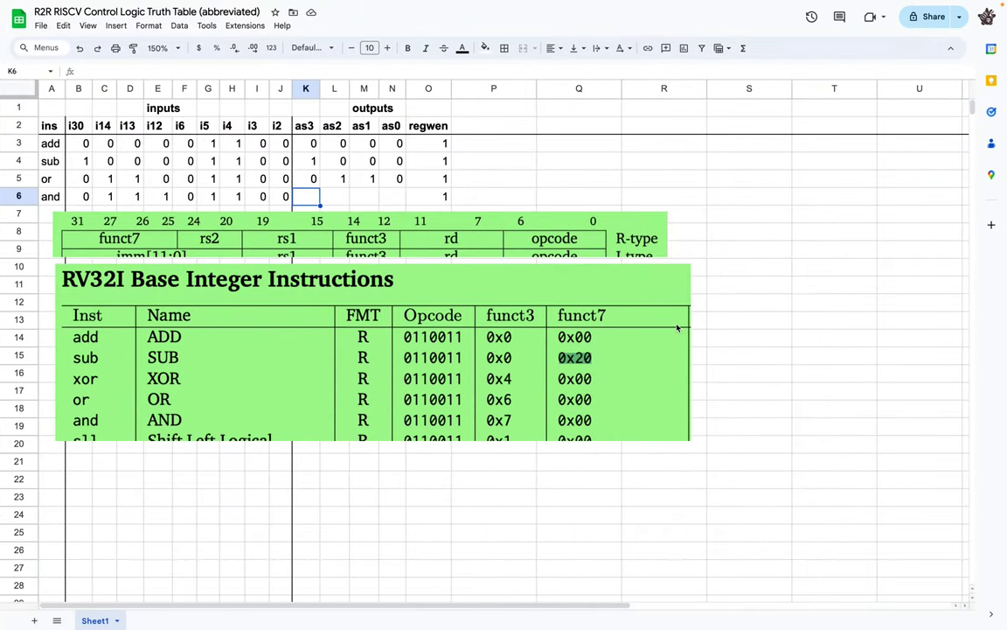
type("0")
key("Tab")
type("1")
key("Tab")
type("1")
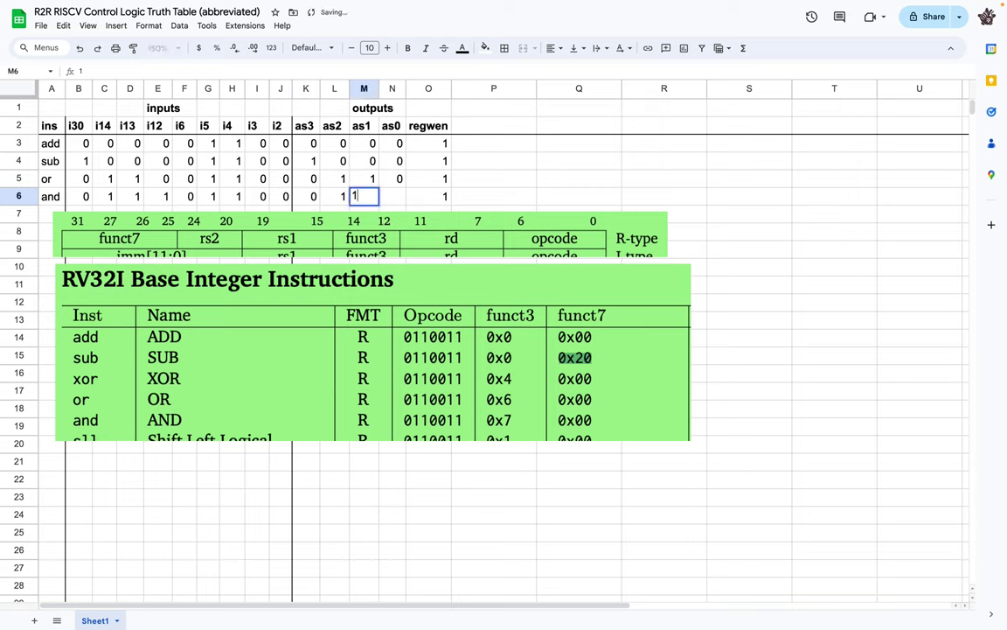
key("Tab")
type("1")
key("Tab")
key("Left")
key("Left")
key("Left")
key("Left")
key("Left")
key("Left")
key("Left")
key("Left")
key("Left")
key("Left")
key("Left")
key("Left")
key("Left")
key("Left")
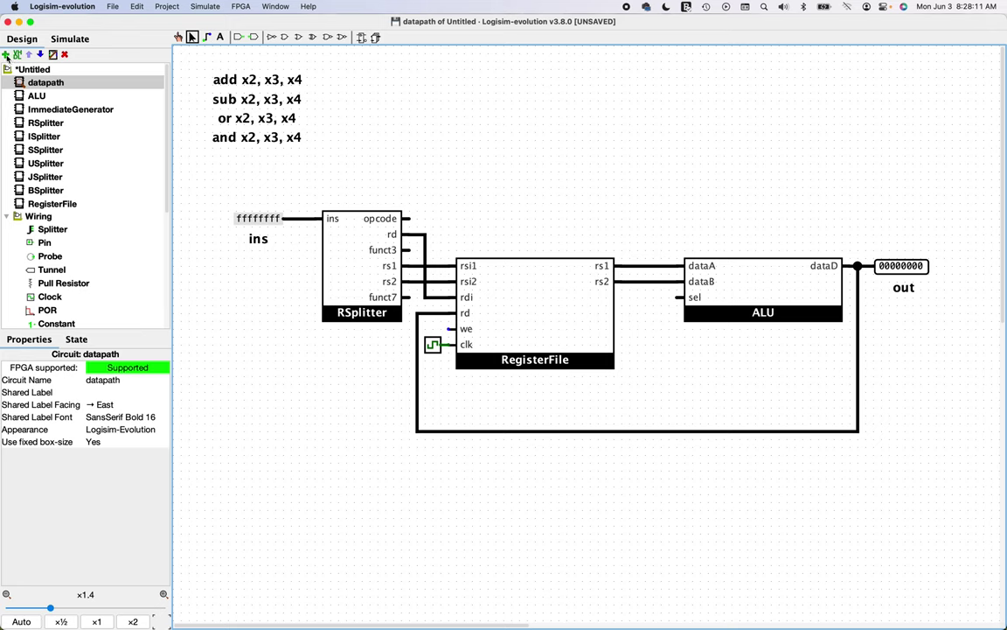
Step: Add a new circuit named ControlLogic to the project
left_click(6, 55)
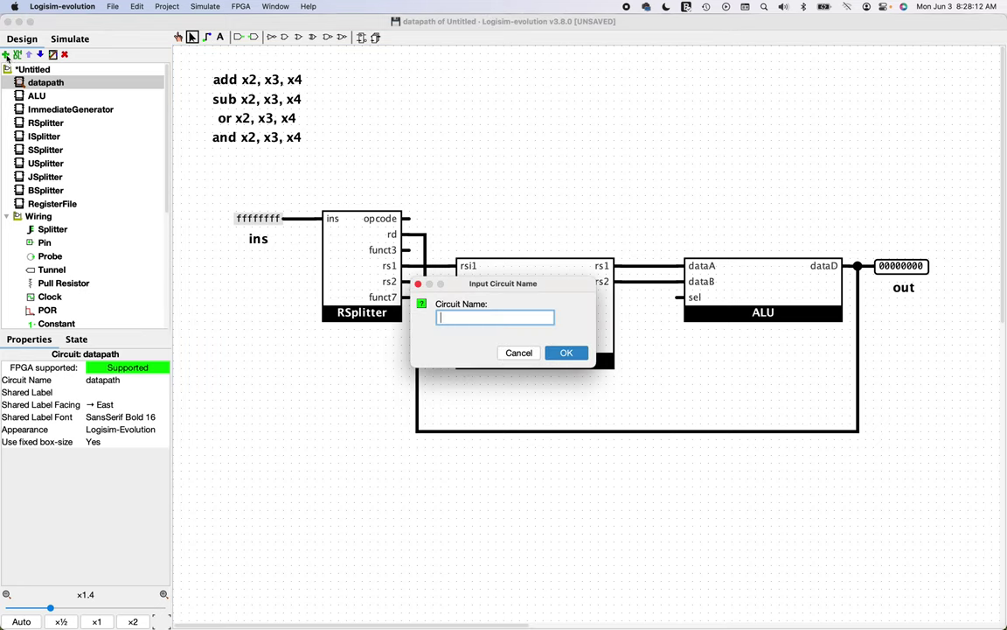
type("ControlLogic")
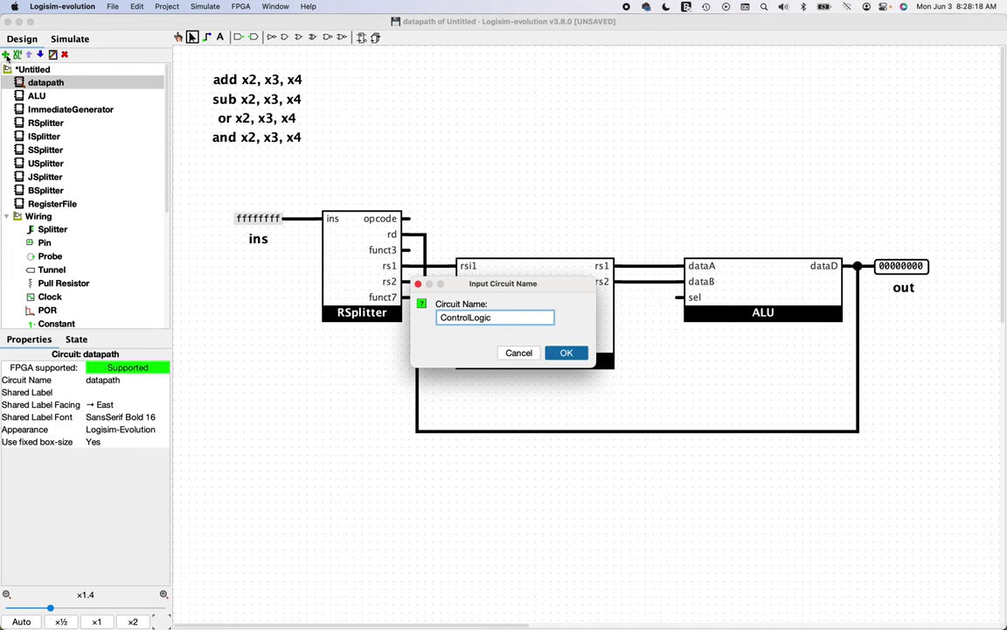
key("Return")
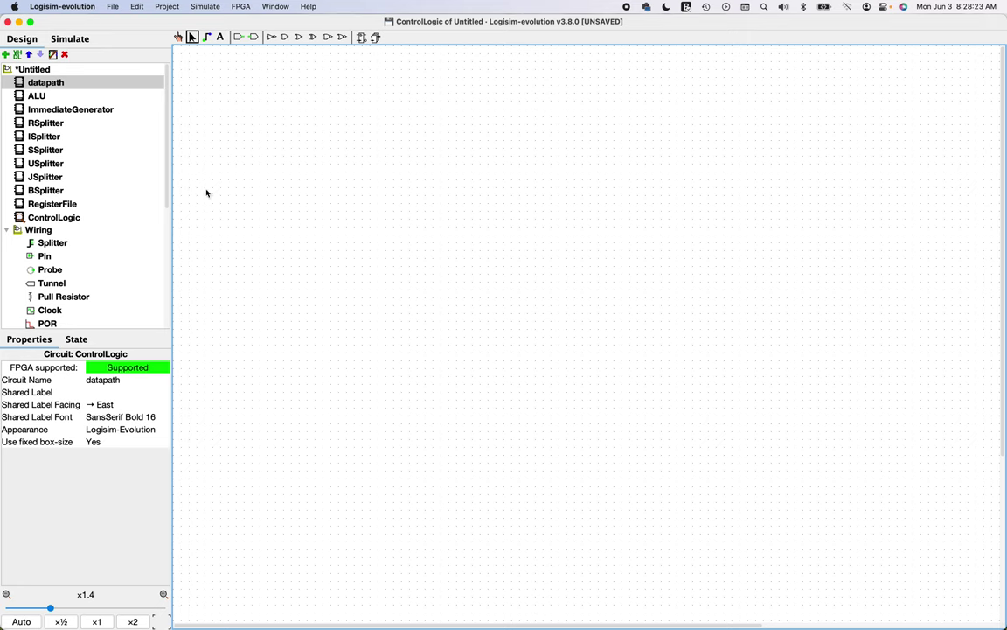
Step: Place a 32-bit hexadecimal input pin labelled ins at the lower left
left_click(43, 255)
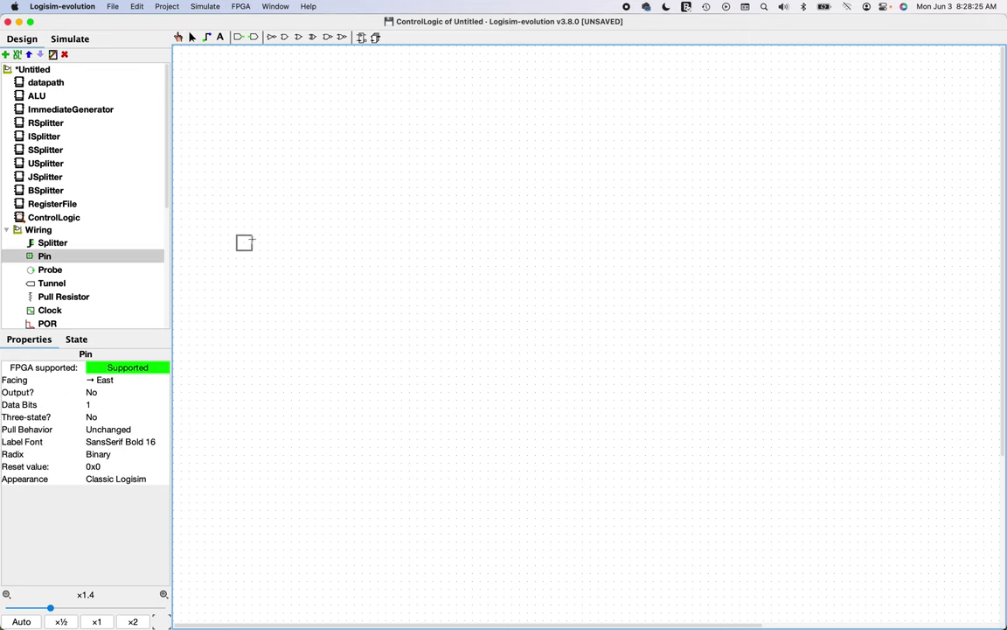
left_click(236, 229)
left_click(92, 404)
left_click(96, 466)
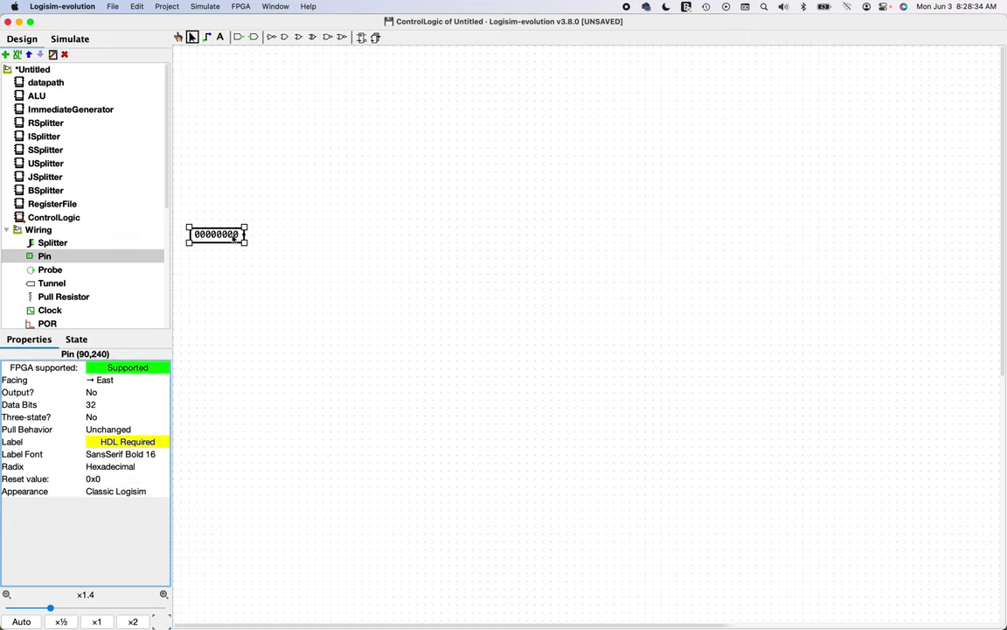
type("ins")
key("Return")
left_click_drag(241, 241, 234, 540)
left_click(313, 413)
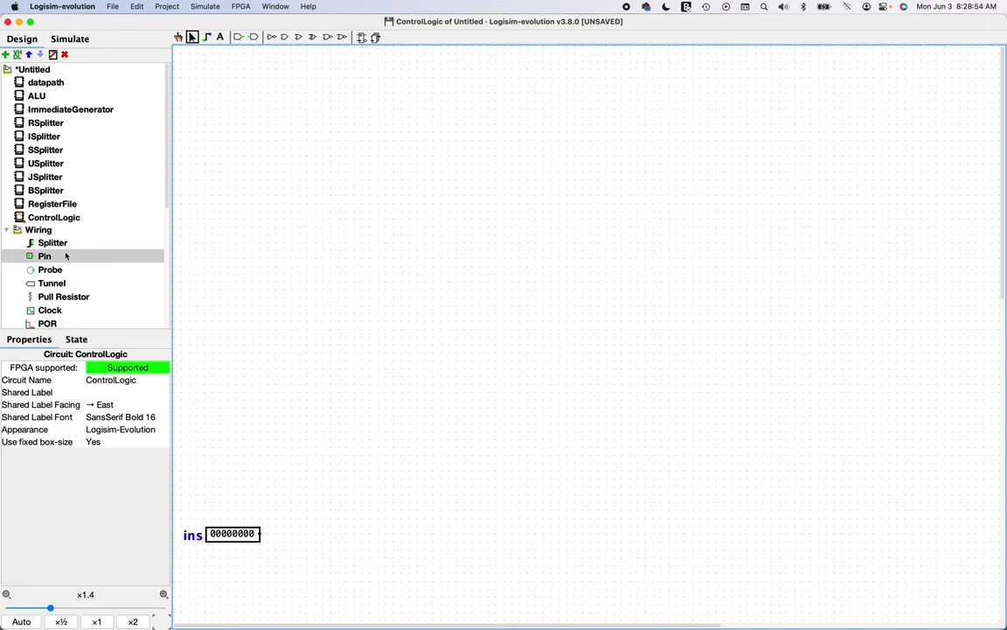
Step: Add a west-facing 4-bit output pin labelled alusel at the upper right
left_click(45, 255)
key("4")
left_click(836, 180)
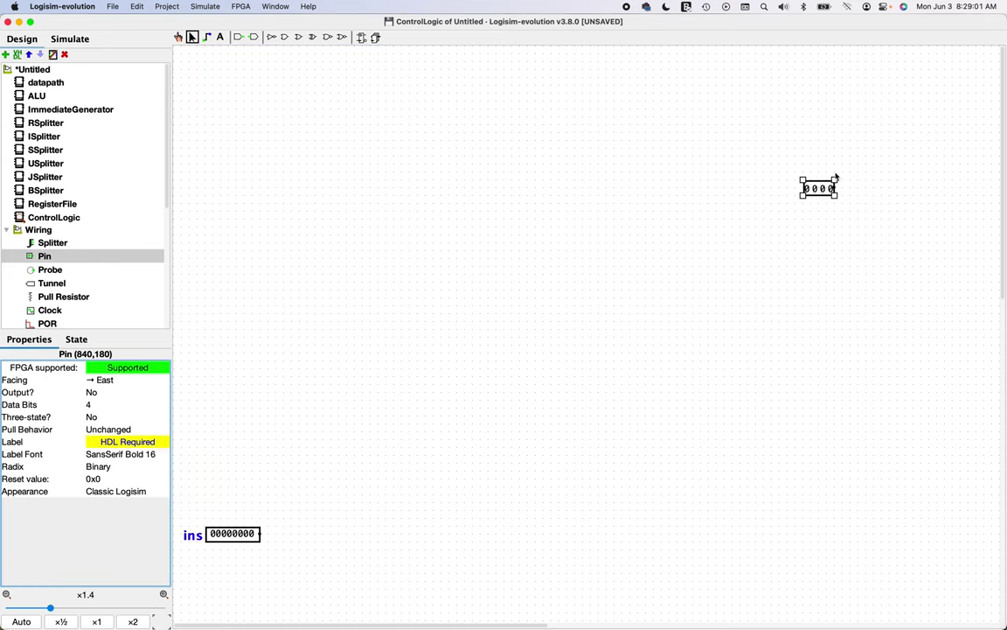
left_click(127, 392)
type("alusel")
key("Left")
left_click(881, 501)
Step: Add a 1-bit regwena output pin and begin placing a splitter for ins
left_click(127, 392)
type("regwena")
key("Left")
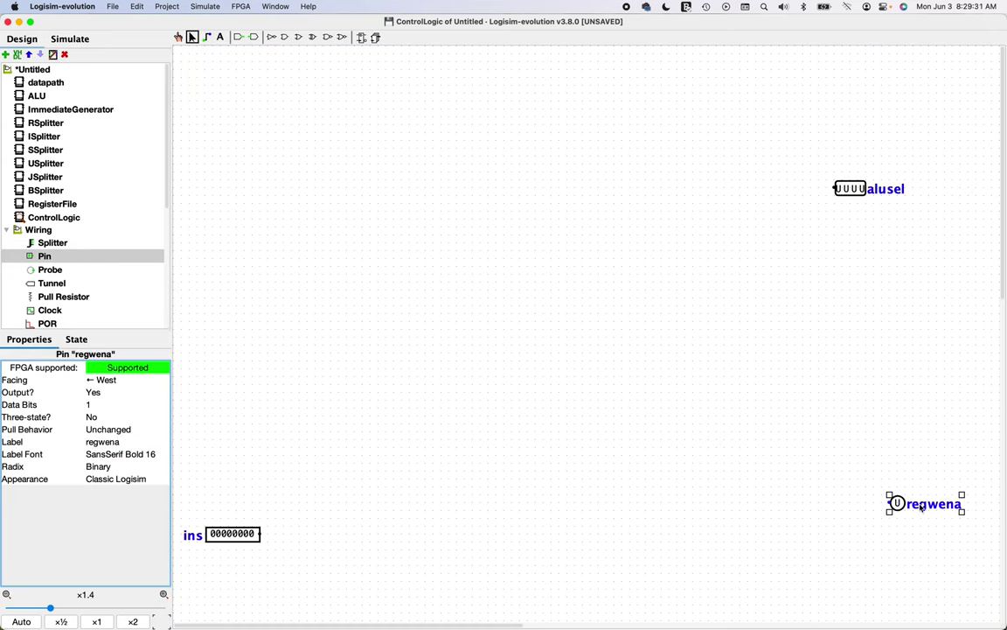
left_click_drag(921, 507, 873, 491)
left_click(818, 354)
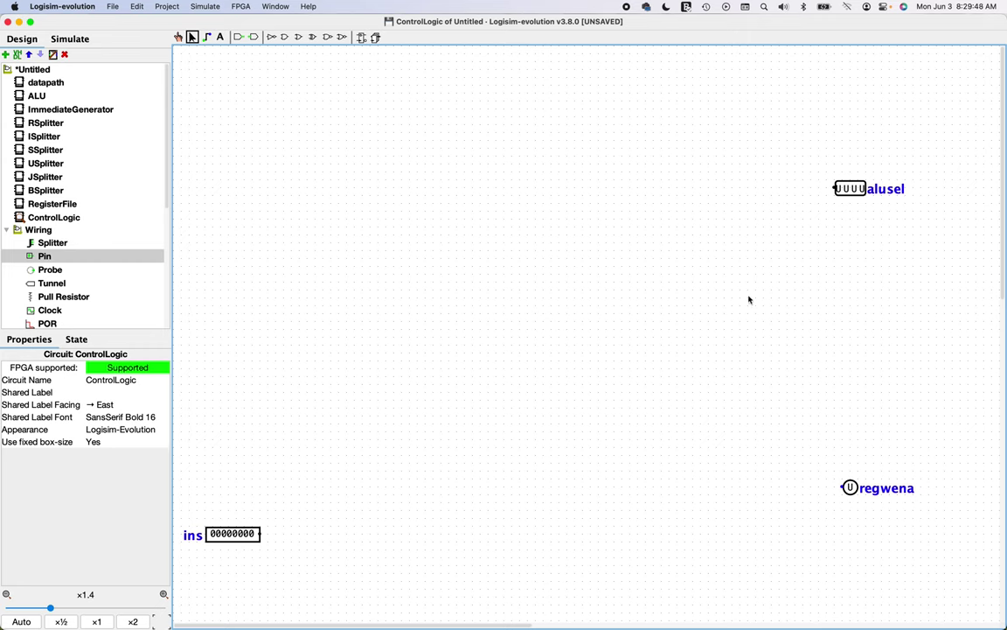
left_click(53, 242)
left_click(315, 442)
Step: Attach the 32-bit splitter to ins and put a west-facing splitter on alusel
left_click_drag(241, 524, 263, 575)
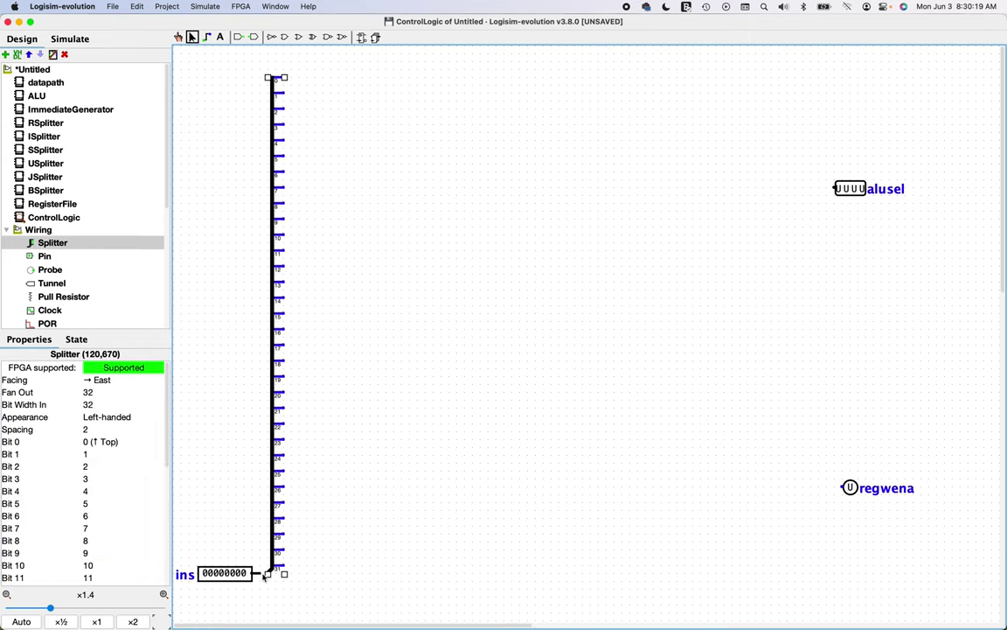
left_click(775, 199)
left_click(105, 380)
left_click(112, 429)
left_click_drag(765, 224, 870, 210)
left_click(882, 260)
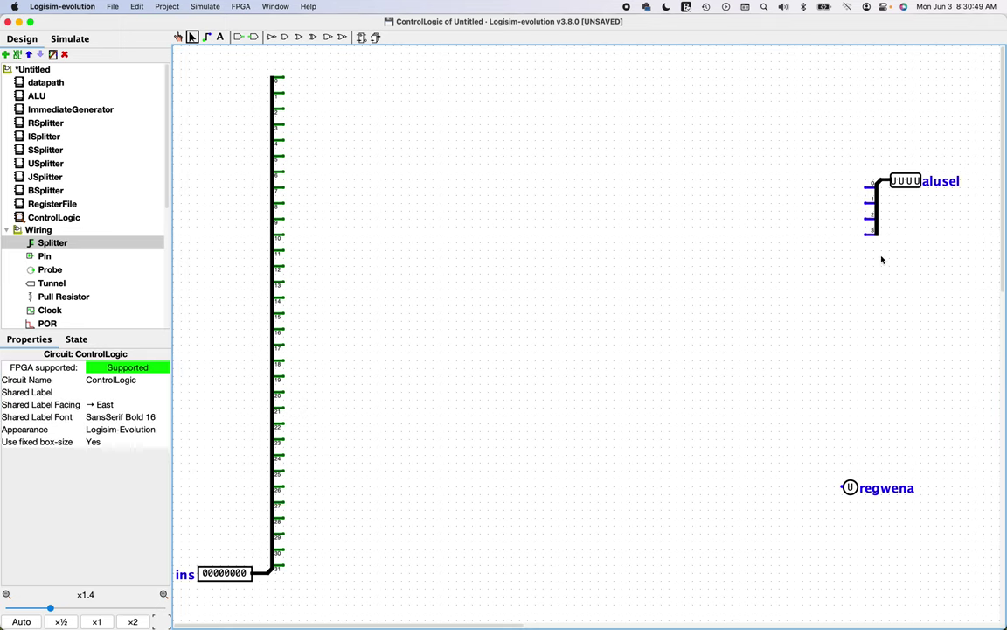
left_click_drag(849, 487, 905, 495)
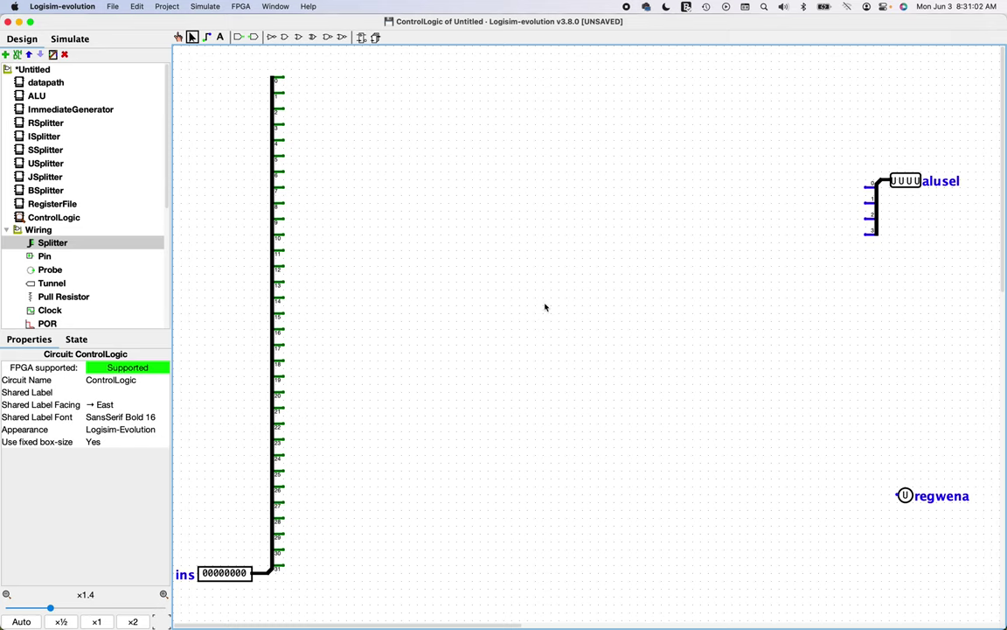
Step: Place tunnels labelled i2_t and i3_t on the ins splitter's bits
left_click(52, 282)
left_click(314, 106)
type("i2_t")
key("ctrl+d")
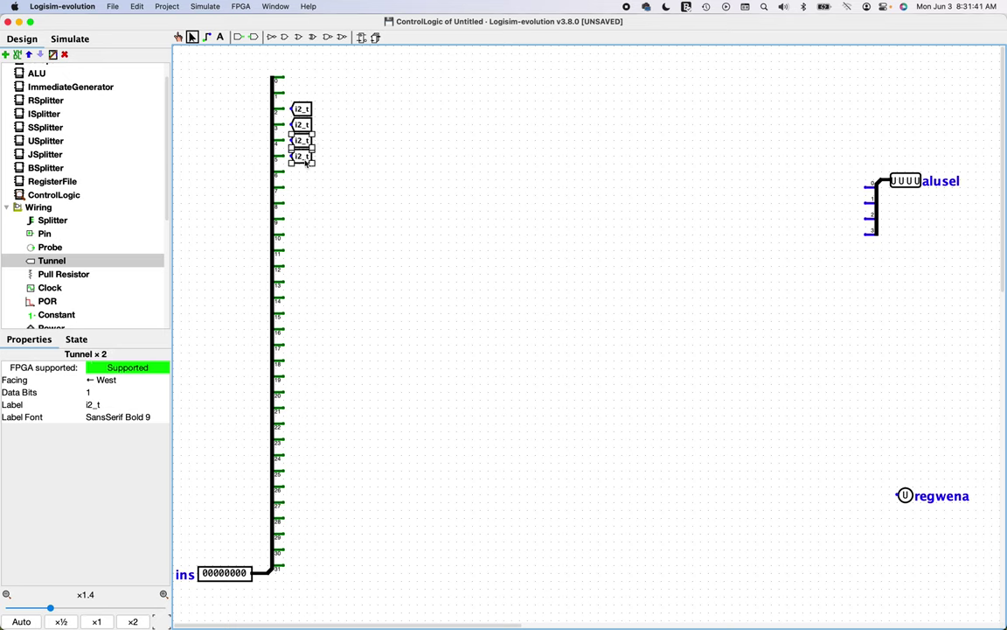
double_click(302, 156)
type("i3_t")
key("Return")
Step: Duplicate tunnels for bits 12–14 and bit 30, labelling them i12_t and i30_t
key("ctrl+d")
left_click(305, 297)
double_click(302, 266)
type("i12_t")
key("Return")
left_click(302, 549)
double_click(302, 549)
type("i30_t")
key("Return")
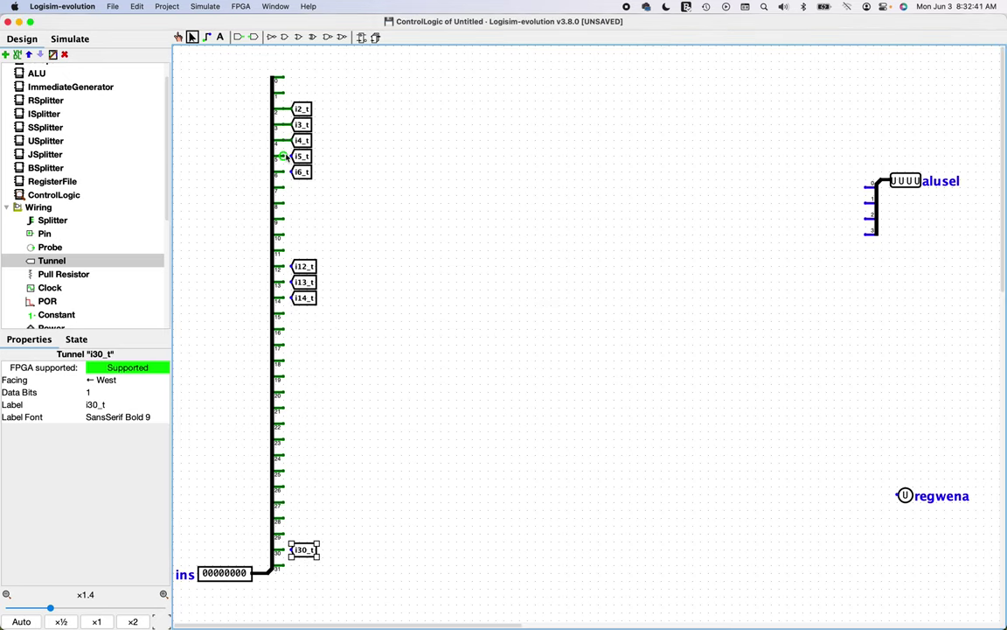
Step: Wire splitter bit 2 to tunnel i2_t and check the i2_t–i6_t tunnels
scroll(286, 156, "up", 5)
left_click_drag(282, 108, 292, 108)
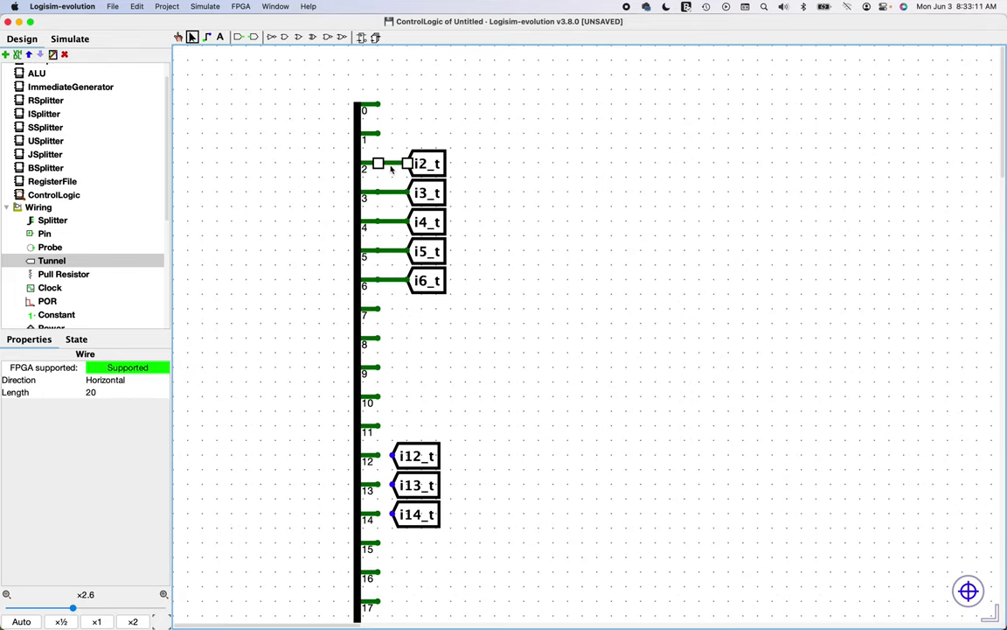
left_click_drag(463, 145, 398, 301)
scroll(398, 301, "down", 5)
left_click(365, 142)
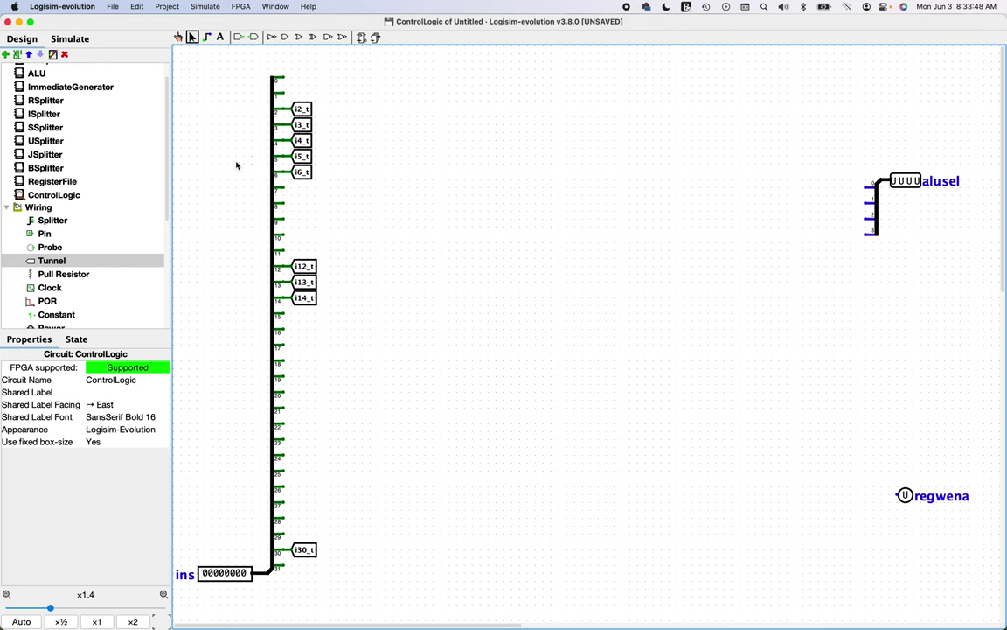
Step: Paste tunnels beside the alusel splitter, labelled as0_t, as1_t and as2_t
left_click(302, 110)
key("ctrl+c")
key("ctrl+v")
key("ctrl+v")
key("ctrl+v")
key("ctrl+v")
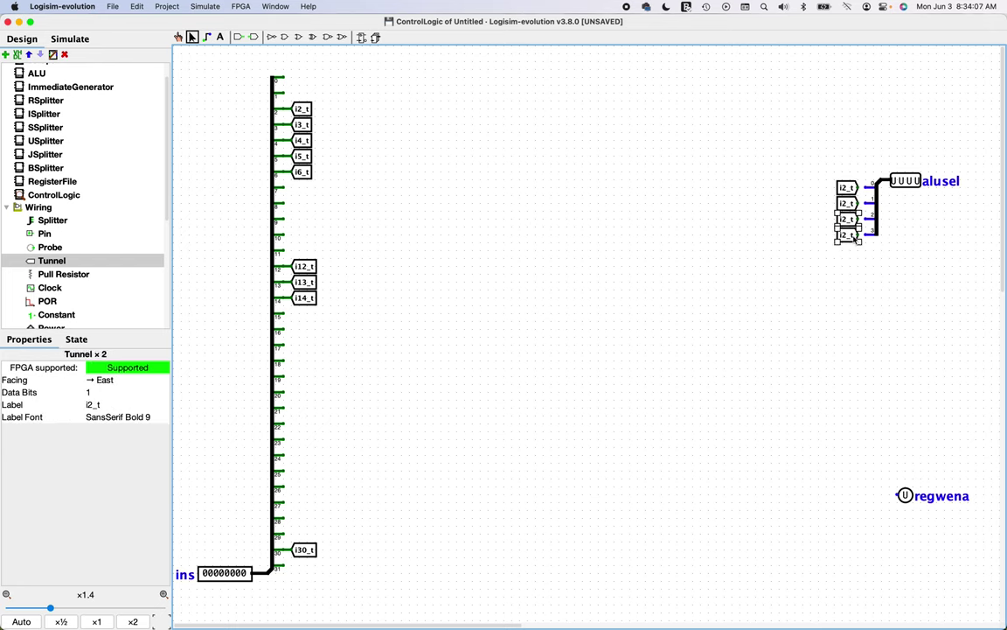
double_click(846, 187)
type("as0_t")
key("Return")
double_click(847, 203)
type("as1_t")
key("Return")
double_click(845, 219)
type("as2_t")
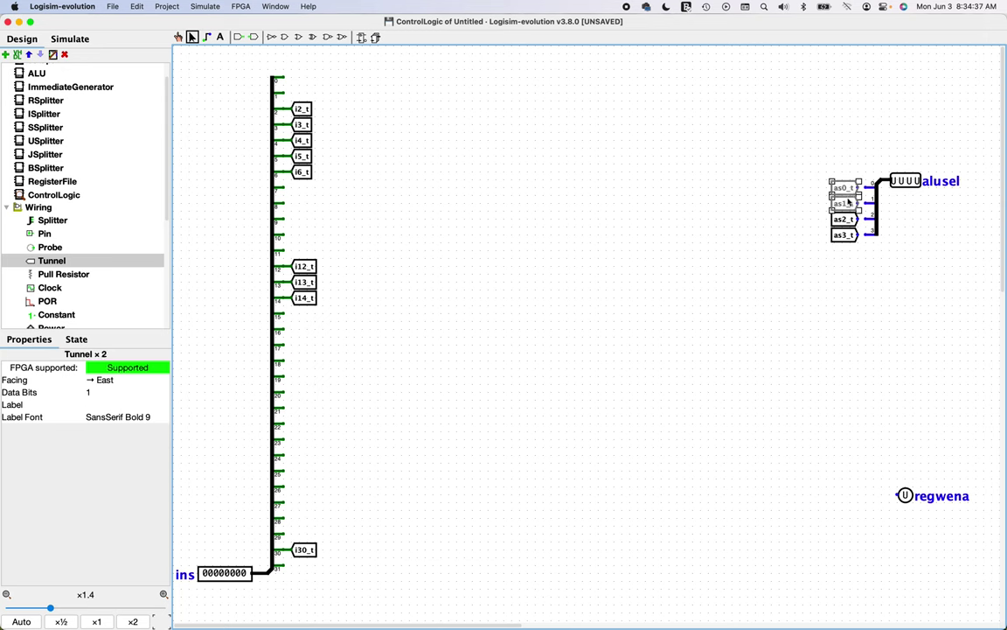
left_click(745, 309)
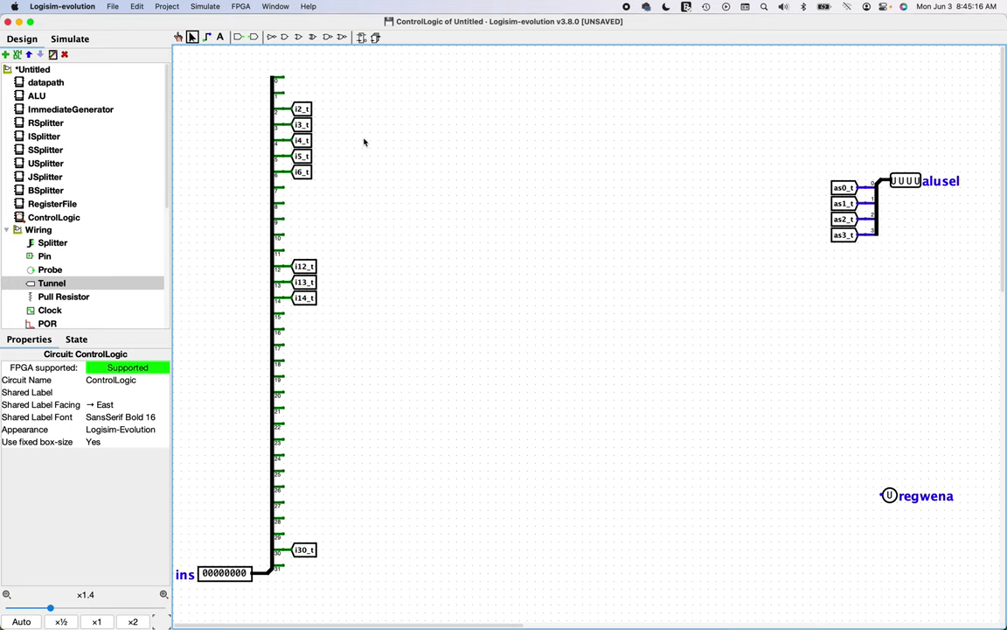
left_click(285, 37)
Step: Place an AND gate set to 9 inputs right of the instruction tunnels
left_click(440, 150)
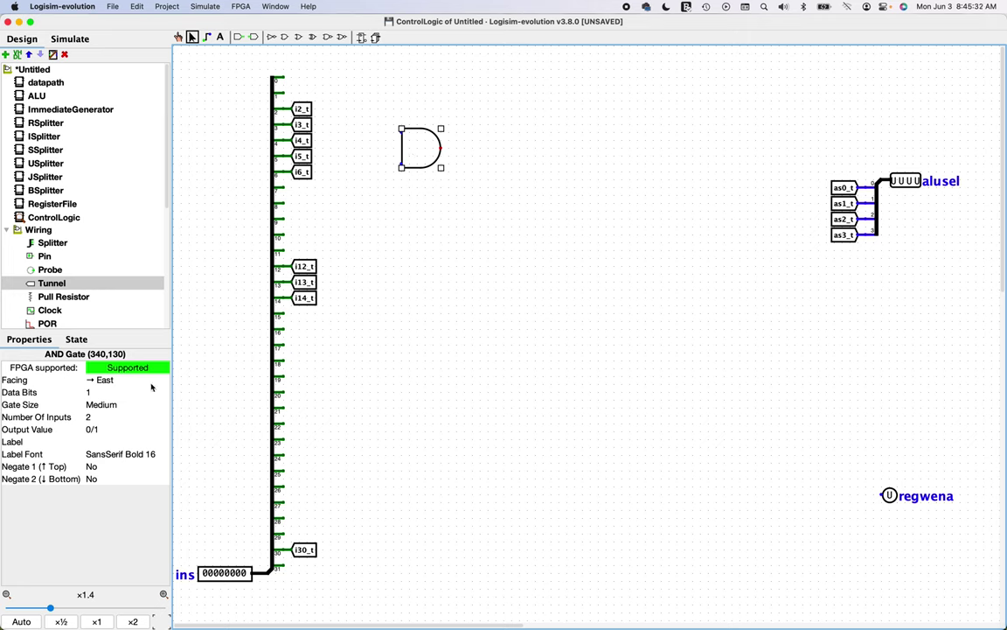
left_click(100, 417)
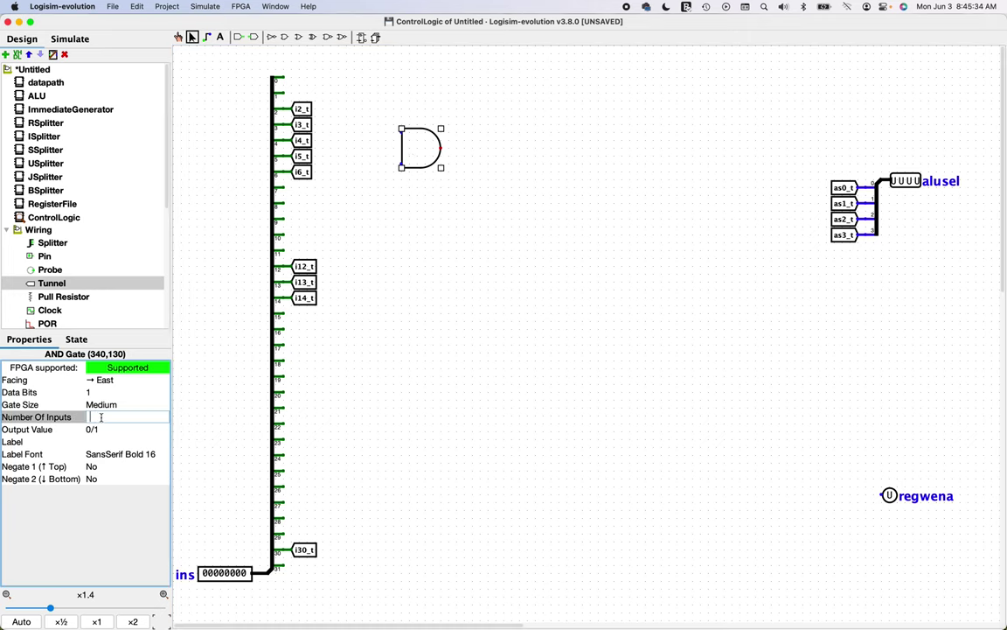
type("9")
key("Return")
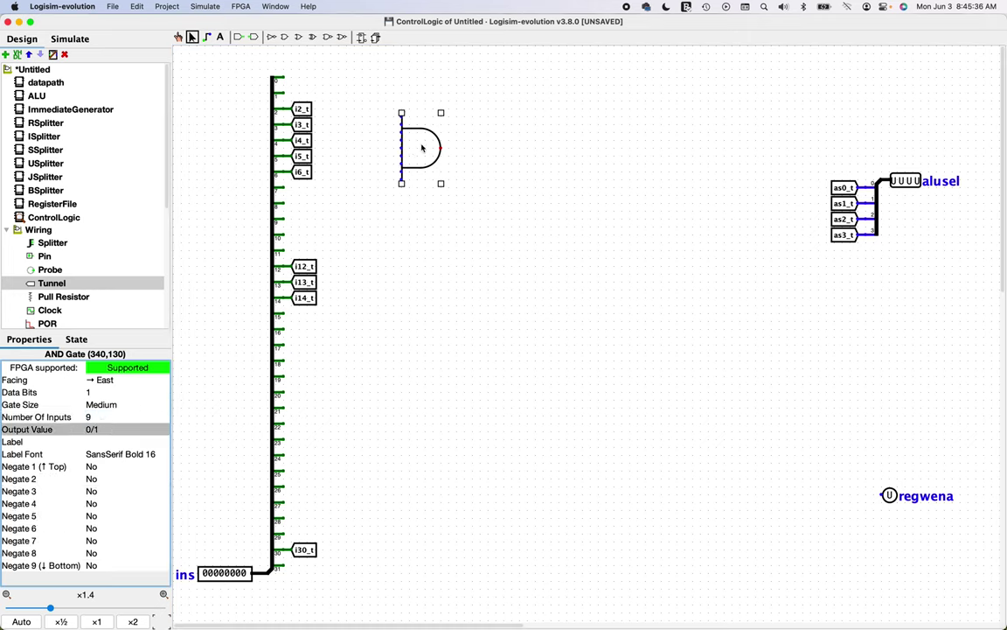
left_click_drag(417, 148, 432, 135)
left_click(425, 261)
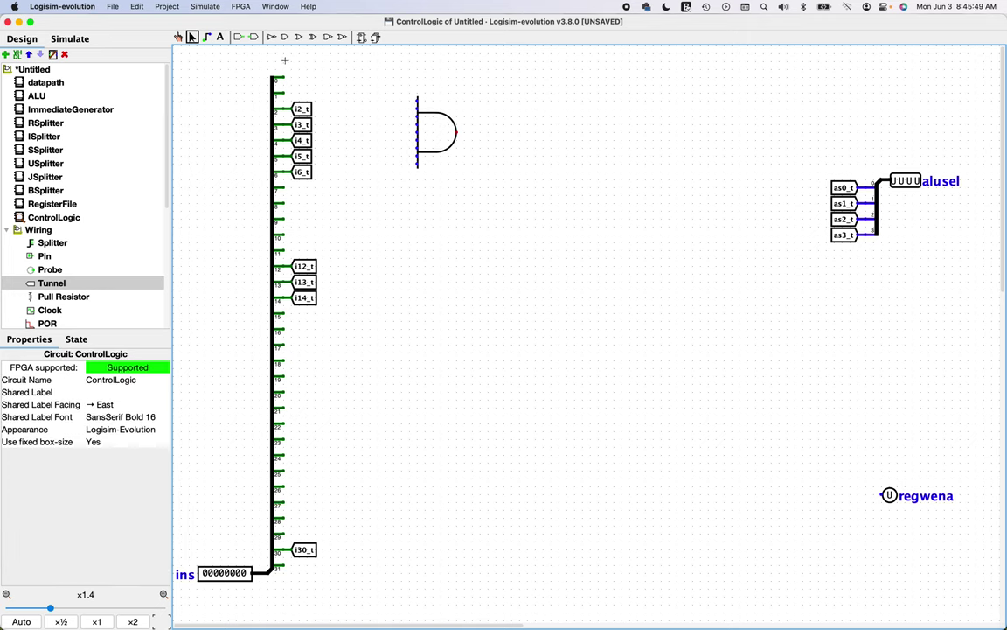
Step: Duplicate the nine instruction tunnels and move the copies right of the originals
left_click_drag(284, 60, 371, 582)
key("super+d")
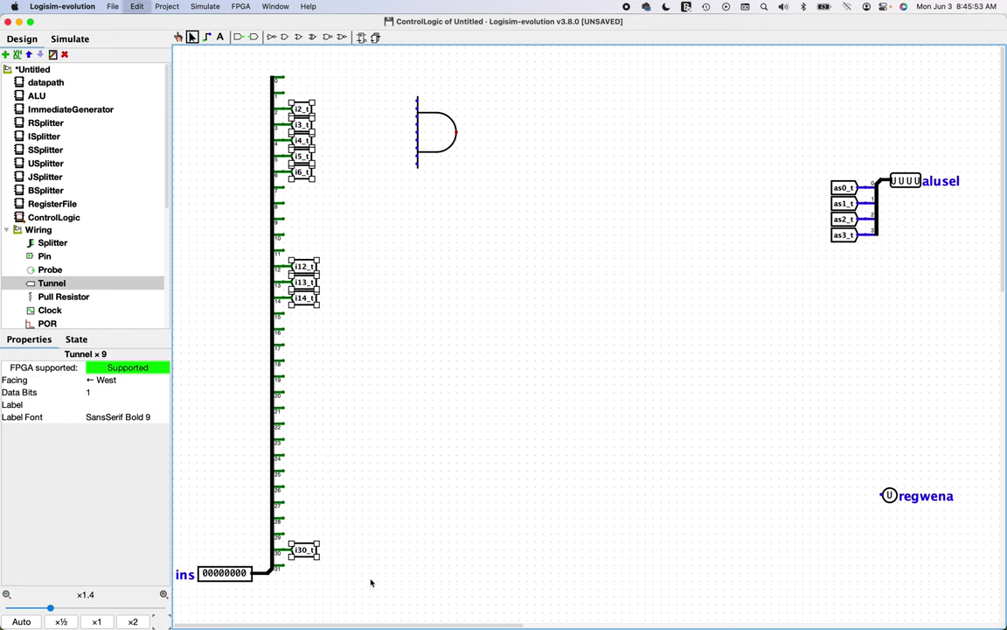
left_click_drag(317, 315, 372, 310)
left_click(389, 251)
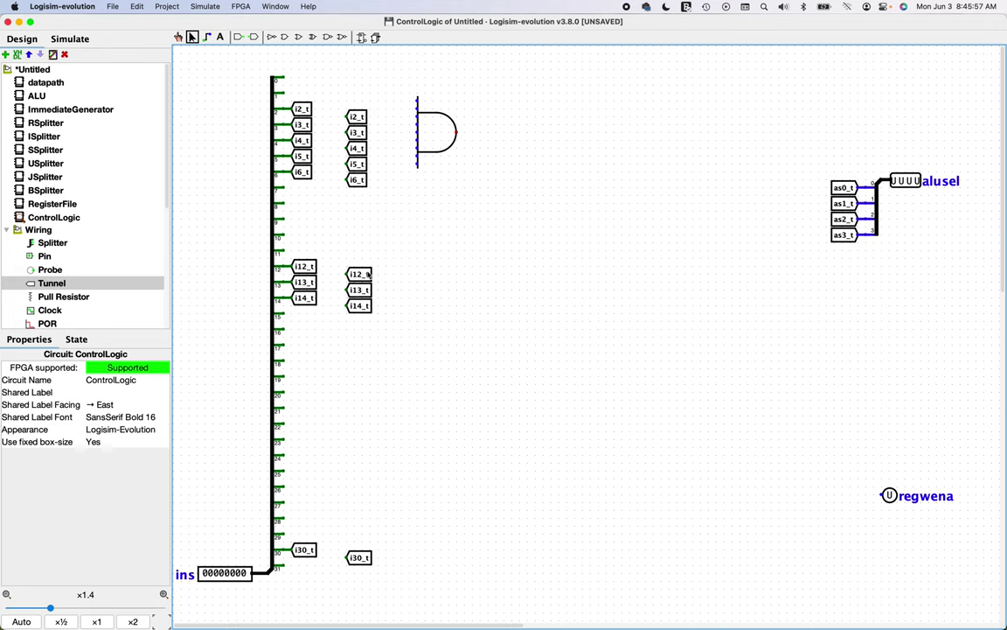
Step: Stack the i12_t–i14_t and i30_t copies under i6_t, forming one column by the AND gate
left_click(368, 274)
left_click(360, 296, "shift")
left_click(359, 306, "shift")
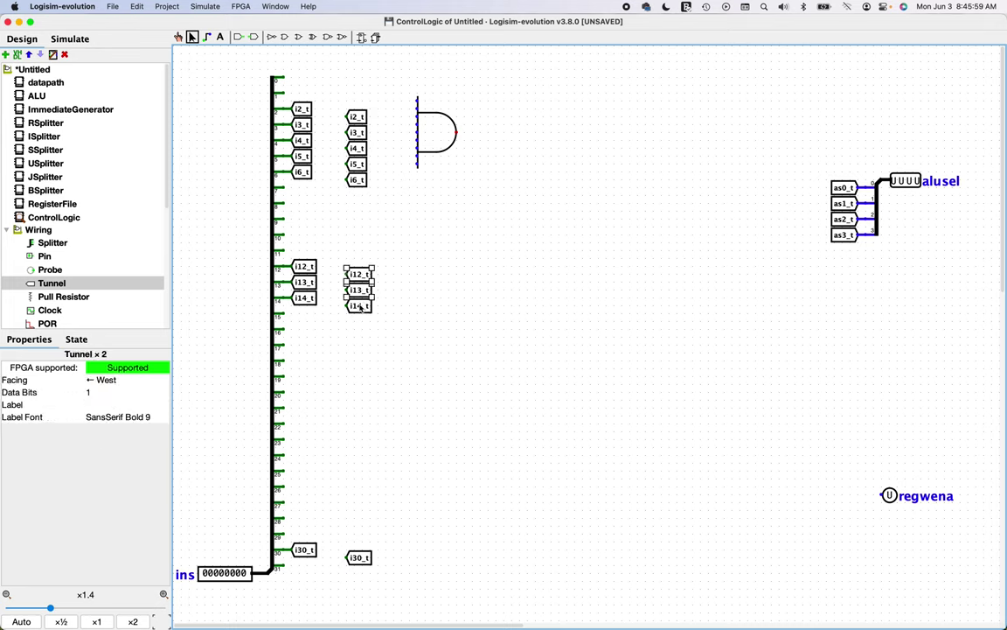
left_click_drag(358, 310, 359, 231)
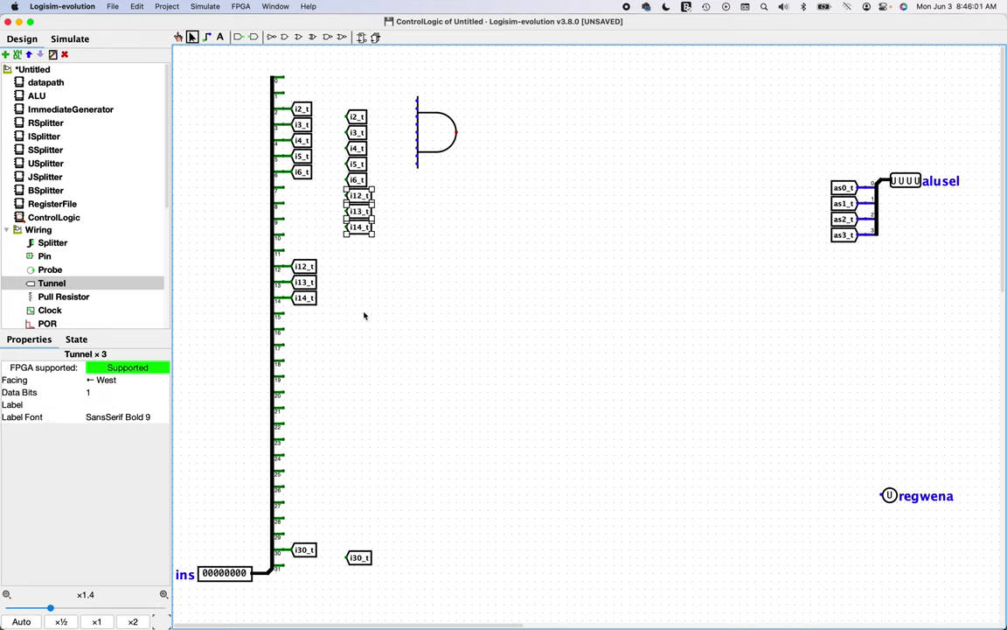
left_click_drag(358, 557, 358, 243)
left_click_drag(337, 101, 386, 281)
left_click_drag(376, 186, 385, 139)
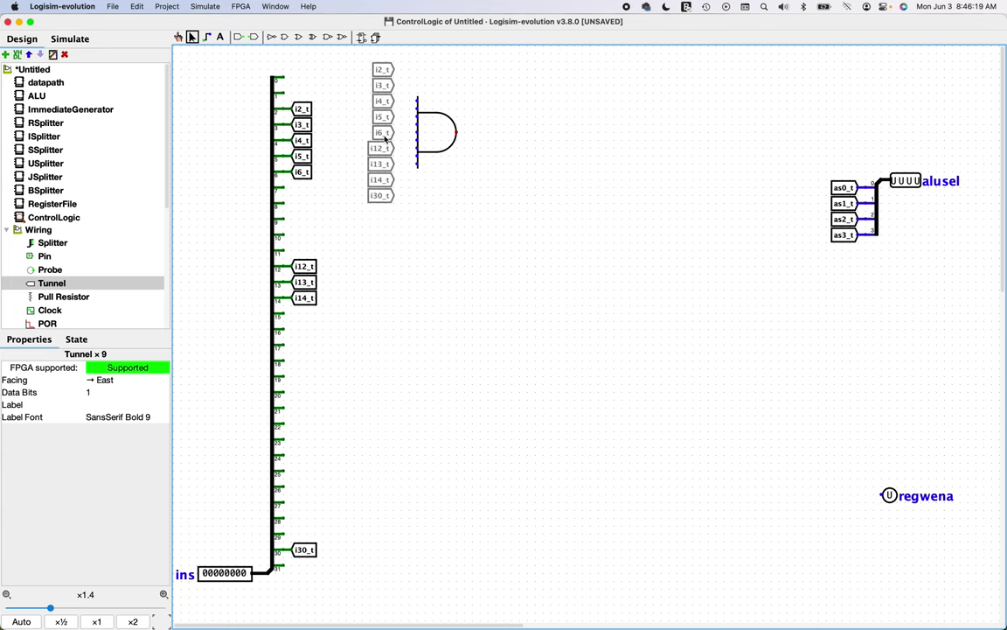
left_click(434, 145)
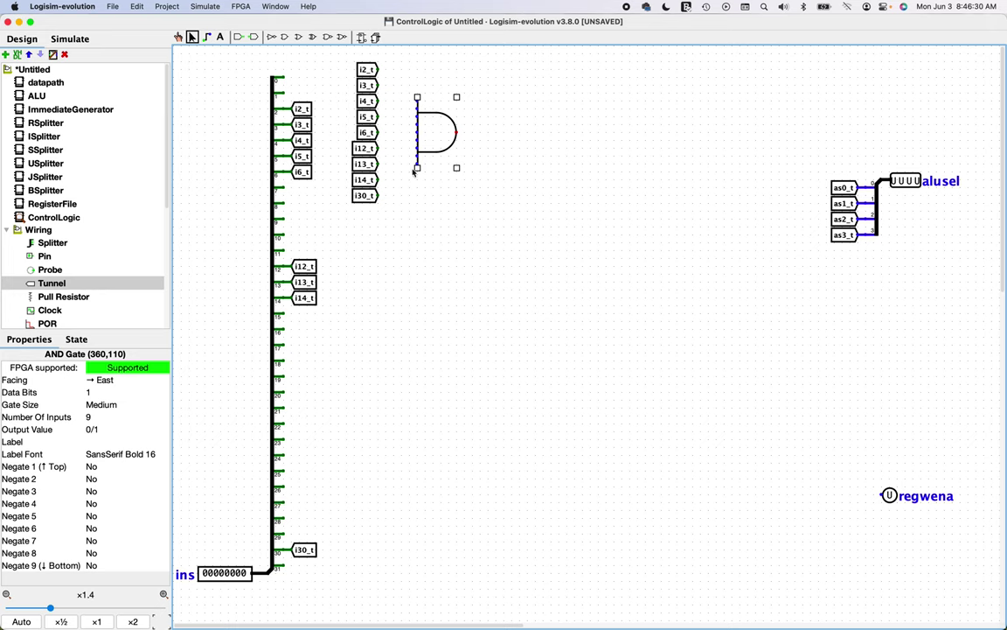
Step: Set Negate to Yes on all nine AND-gate inputs
left_click(93, 466)
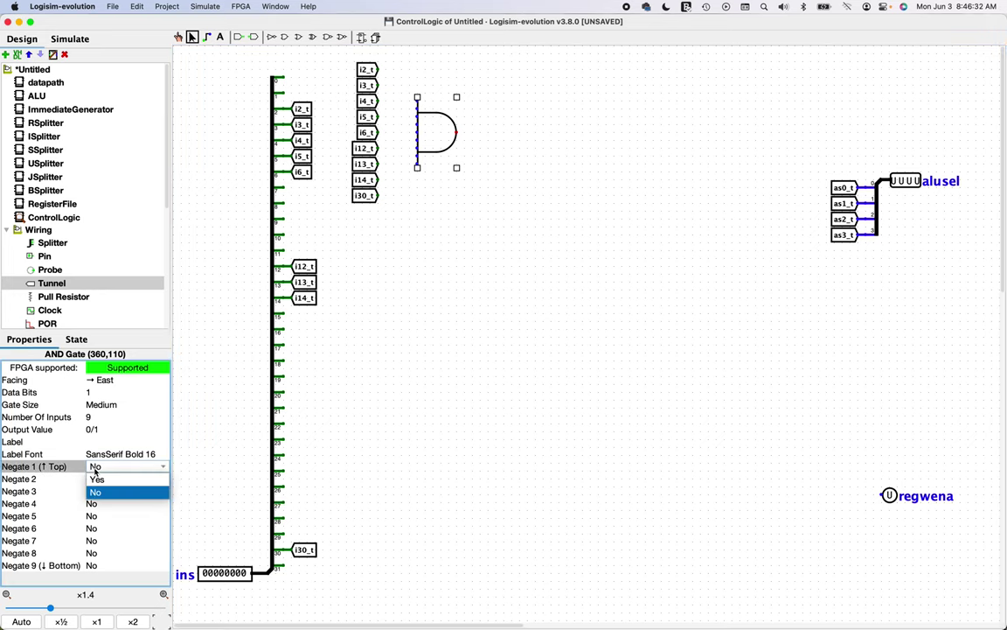
left_click(94, 479)
left_click(96, 479)
left_click(96, 491)
left_click(92, 492)
left_click(96, 504)
left_click(93, 503)
left_click(96, 516)
left_click(92, 540)
left_click(96, 553)
left_click(417, 180)
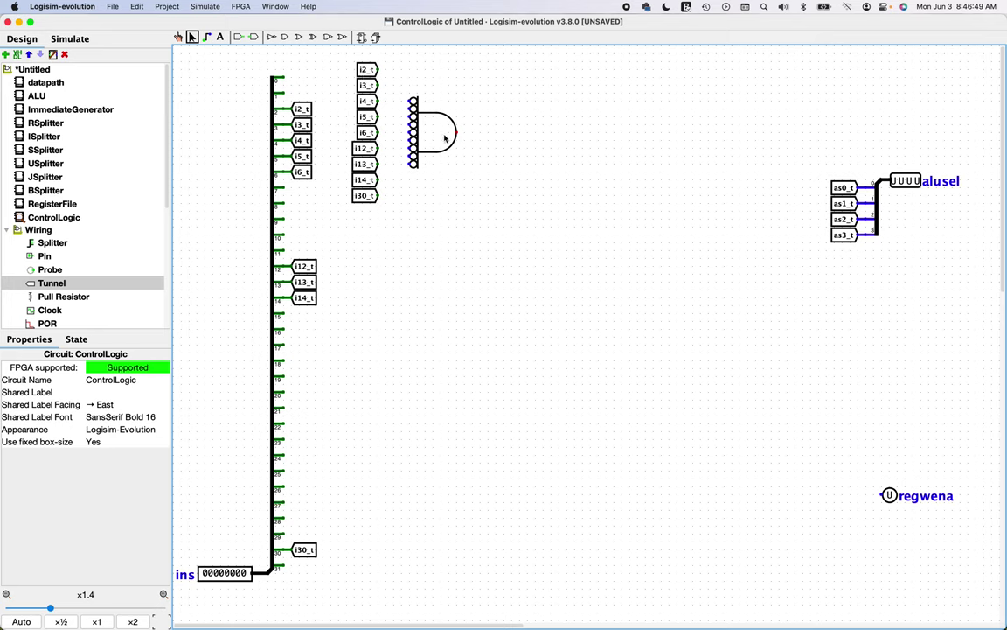
Step: Wire the copied tunnels i2_t through i30_t into the gate's nine inputs
left_click_drag(378, 69, 414, 108)
left_click_drag(384, 57, 346, 203)
left_click_drag(366, 131, 357, 132)
left_click_drag(370, 100, 413, 124)
left_click_drag(370, 132, 413, 132)
left_click_drag(370, 148, 413, 140)
left_click_drag(370, 163, 413, 156)
left_click_drag(370, 195, 414, 163)
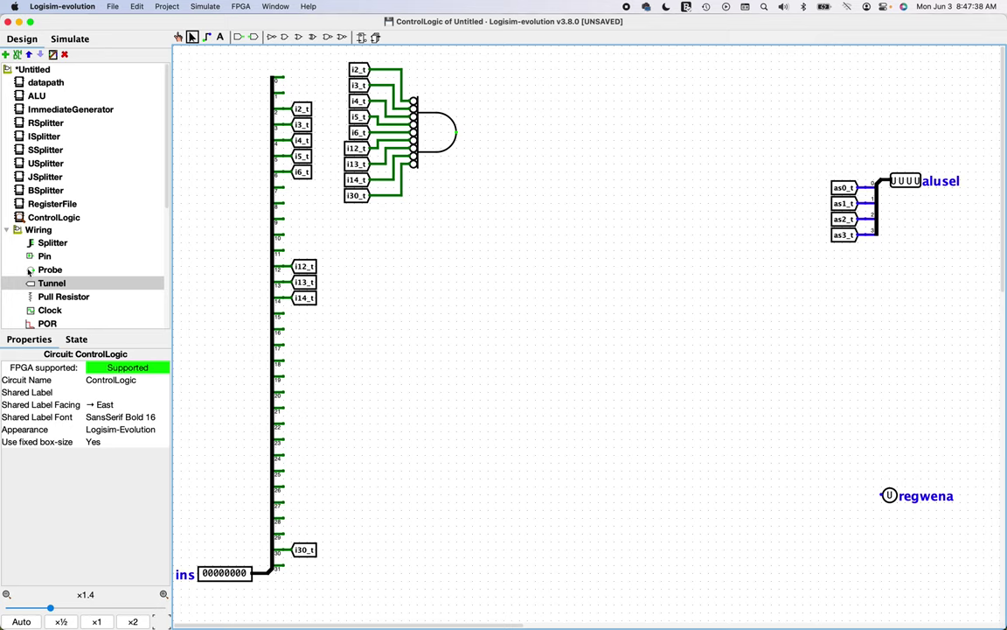
Step: Place a tunnel labelled add_t right of the AND gate and wire the gate output to it
left_click(52, 283)
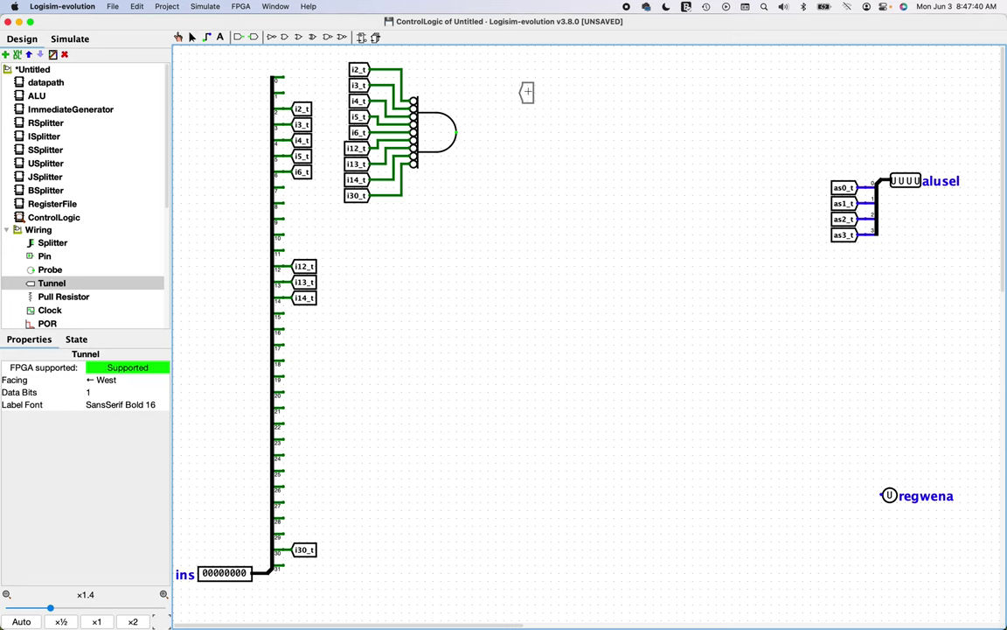
left_click(480, 132)
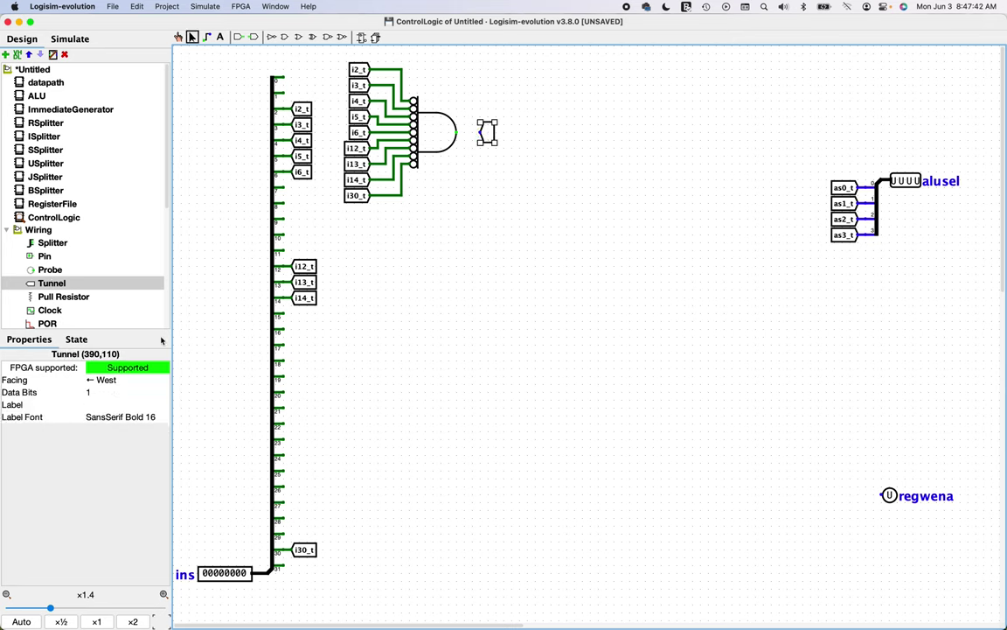
left_click(99, 405)
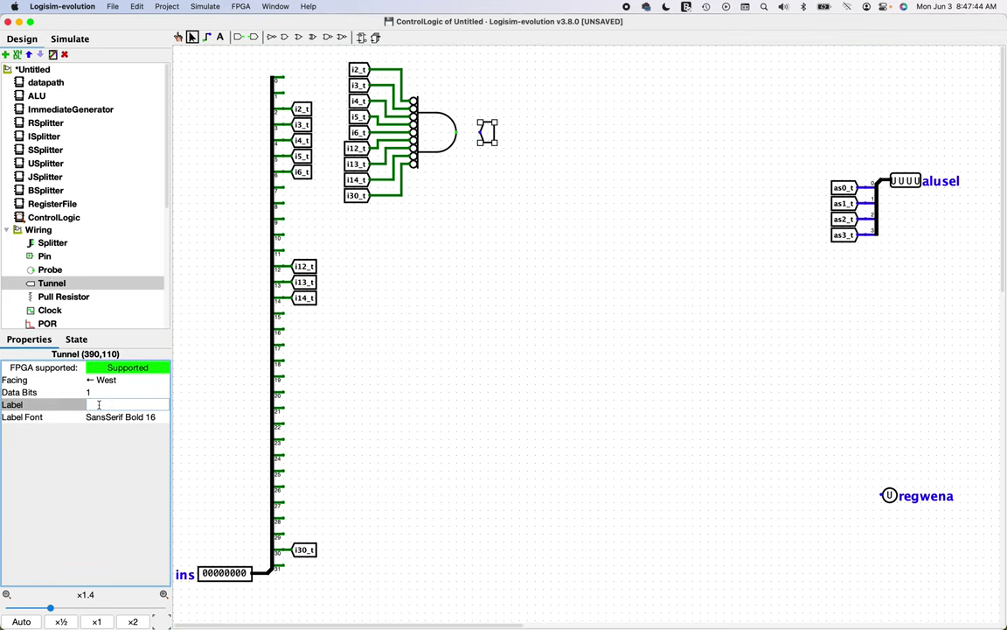
type("add_t")
key("Return")
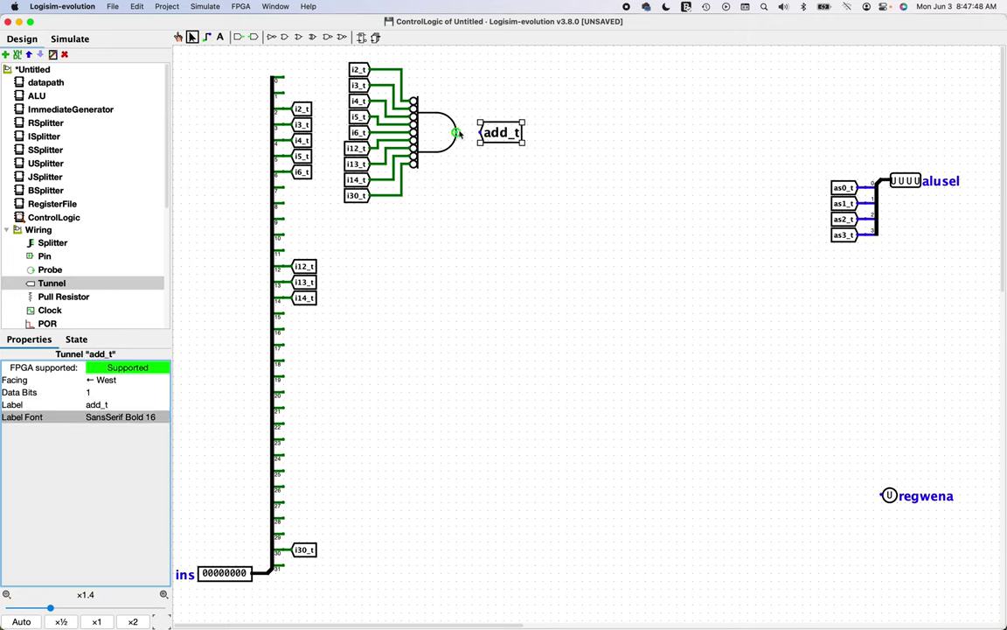
left_click_drag(456, 132, 473, 134)
left_click(503, 190)
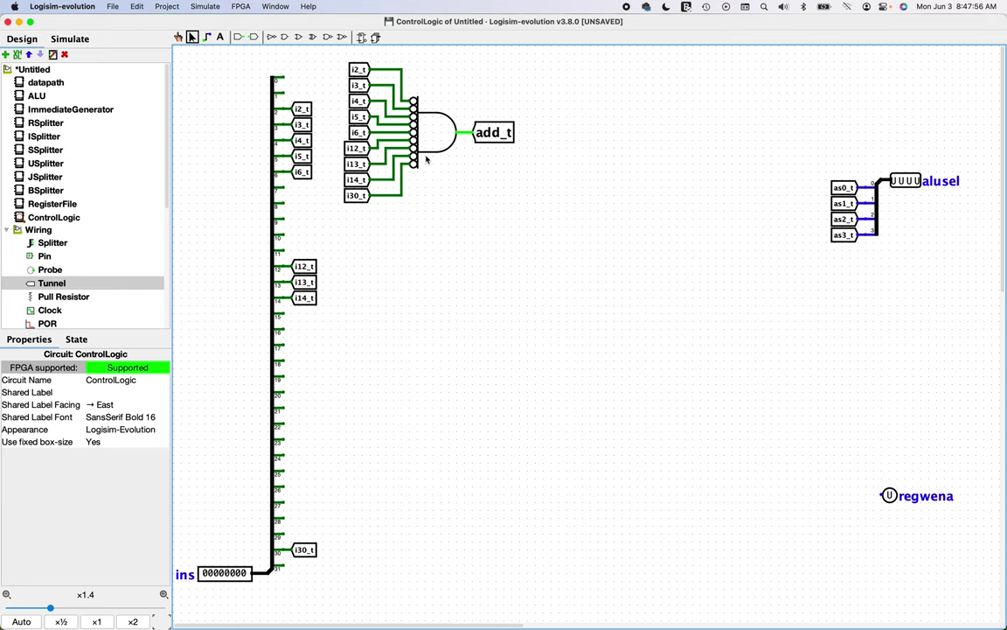
Step: Check the add row (0,0,0,0,0,1,1,0,0) in the truth table, then return to the circuit
key("ctrl+Right")
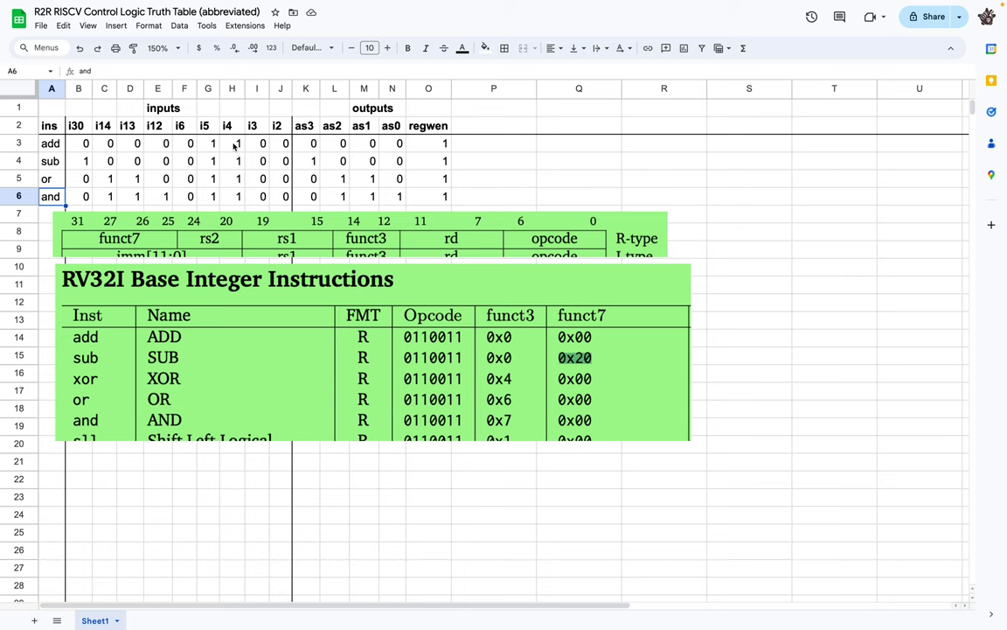
key("ctrl+Left")
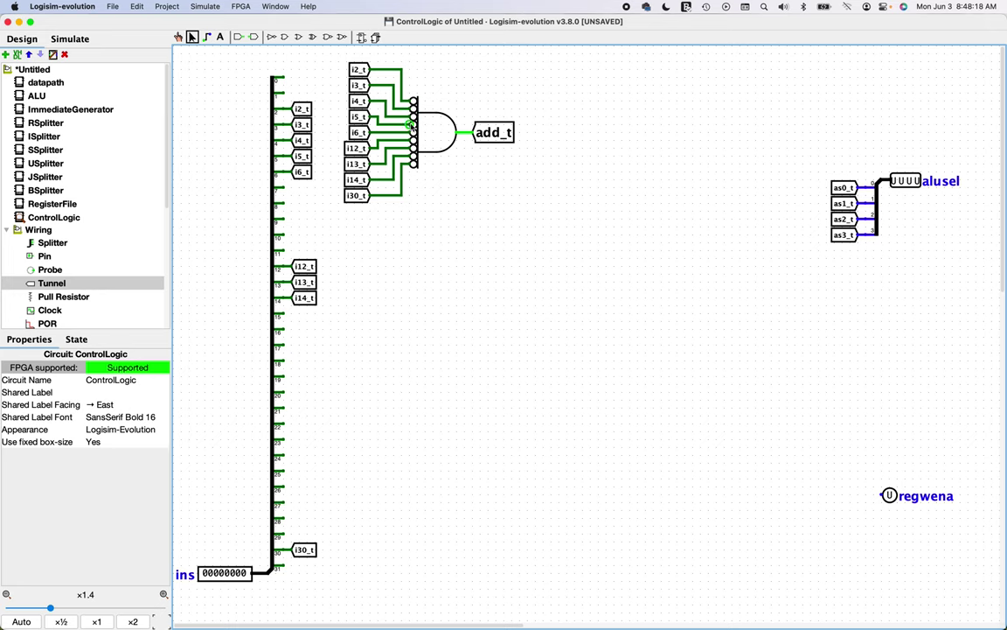
Step: Set Negate 3 and Negate 4 to No on the add_t gate for inputs i4_t and i5_t
left_click(411, 118)
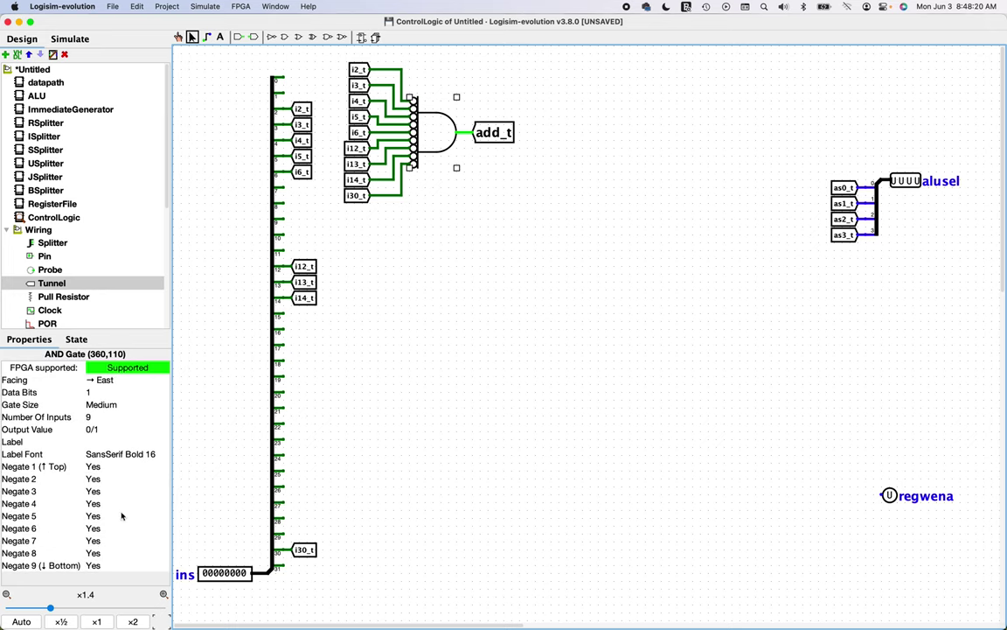
left_click(96, 491)
left_click(95, 516)
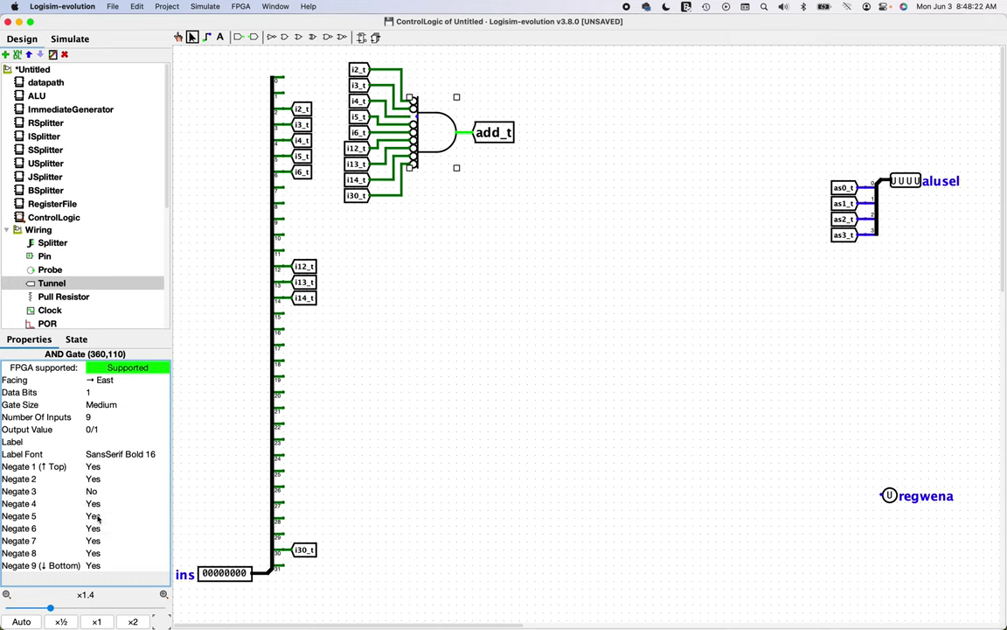
left_click(96, 504)
left_click(95, 529)
left_click(416, 117)
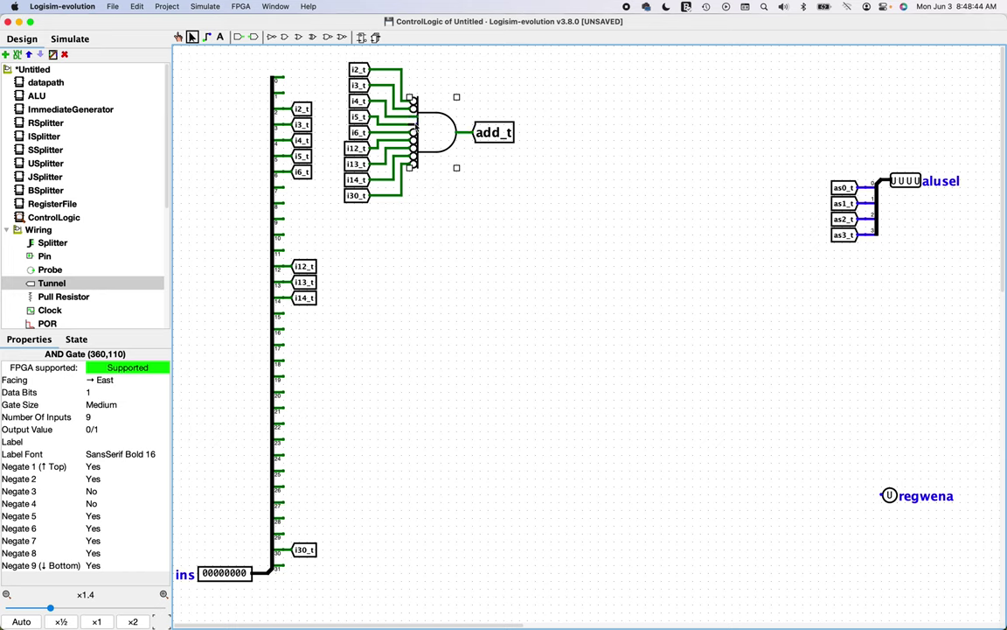
left_click(432, 194)
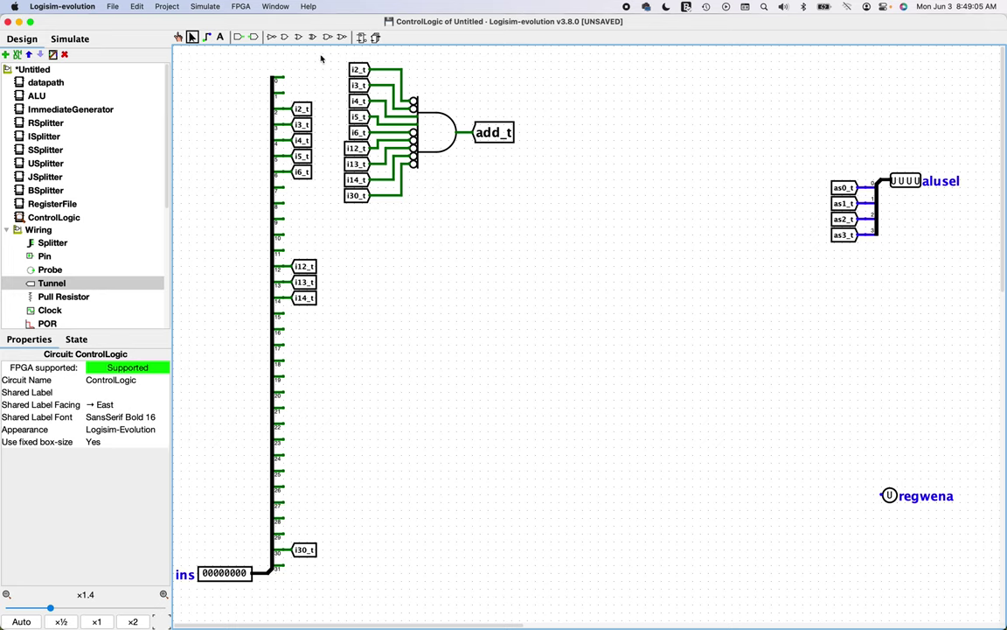
Step: Copy the add_t gate group below, relabel the copy's tunnel sub_t, and view the truth table
left_click_drag(324, 50, 530, 232)
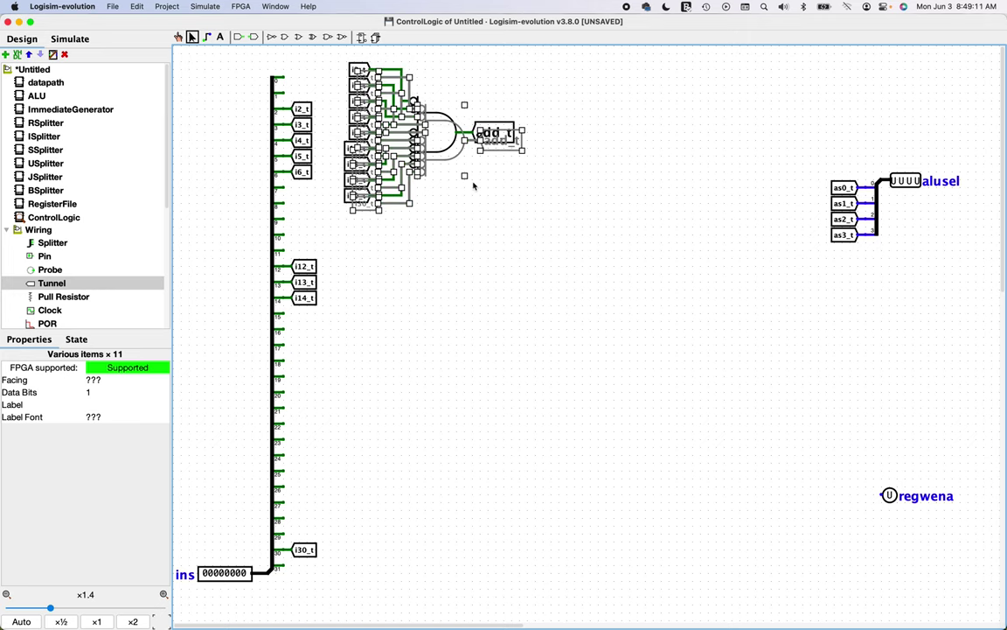
key("ctrl+v")
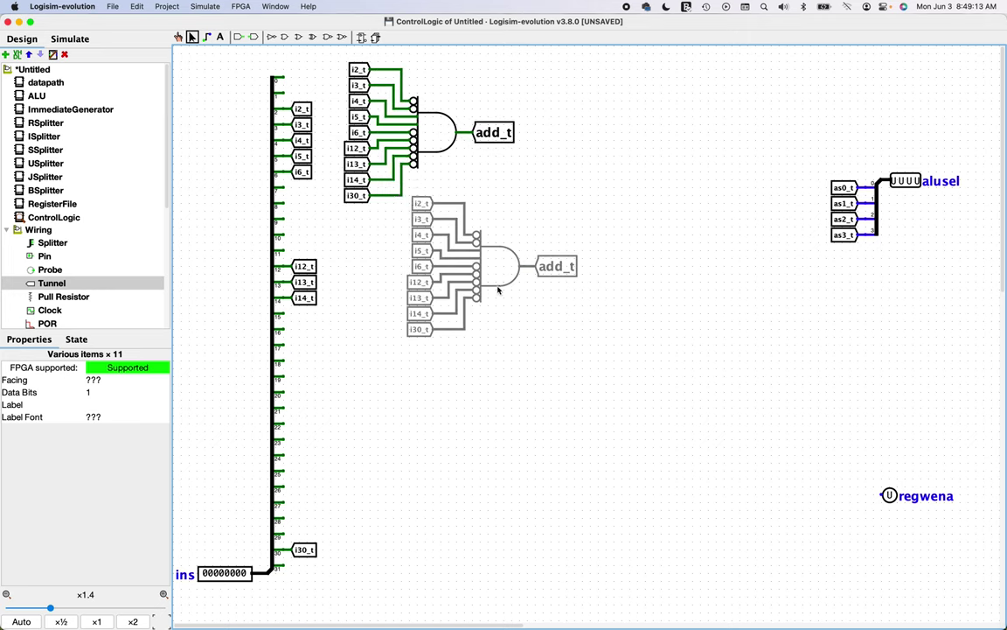
left_click(568, 284)
double_click(570, 284)
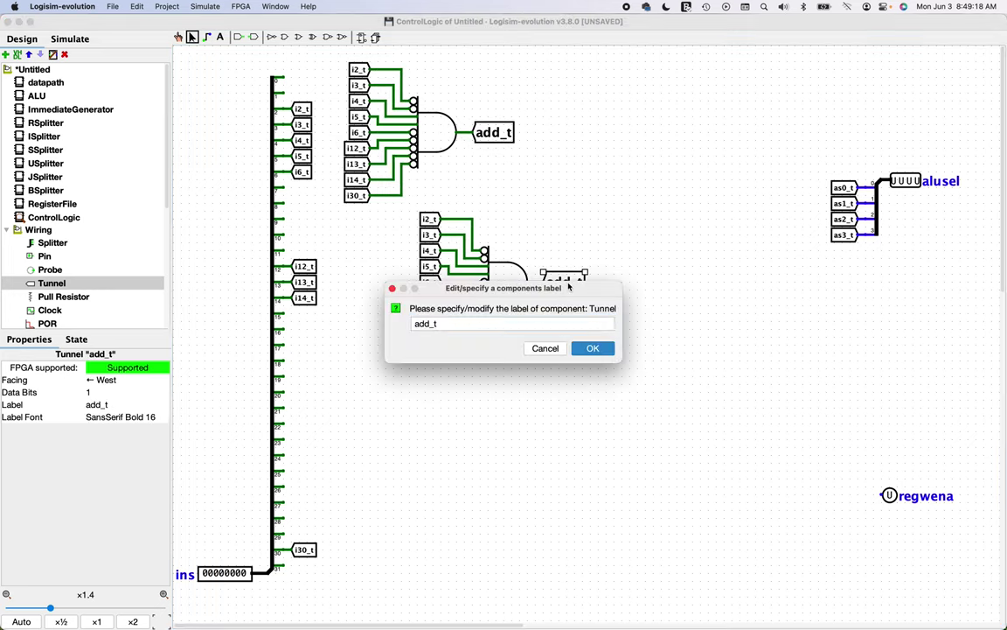
key("Right")
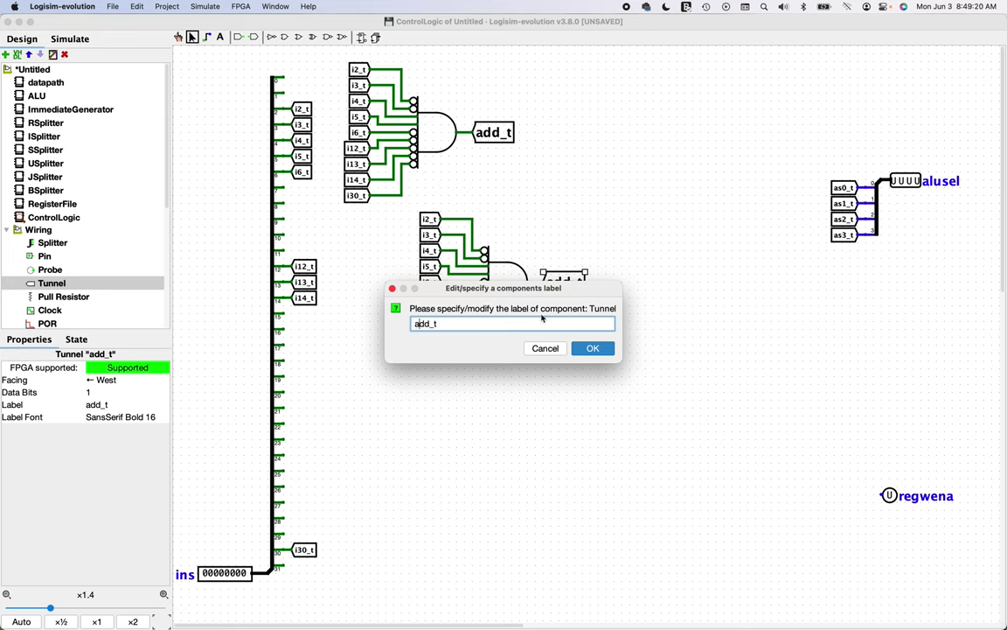
key("shift+Right")
key("shift+Right")
type("sub")
key("Return")
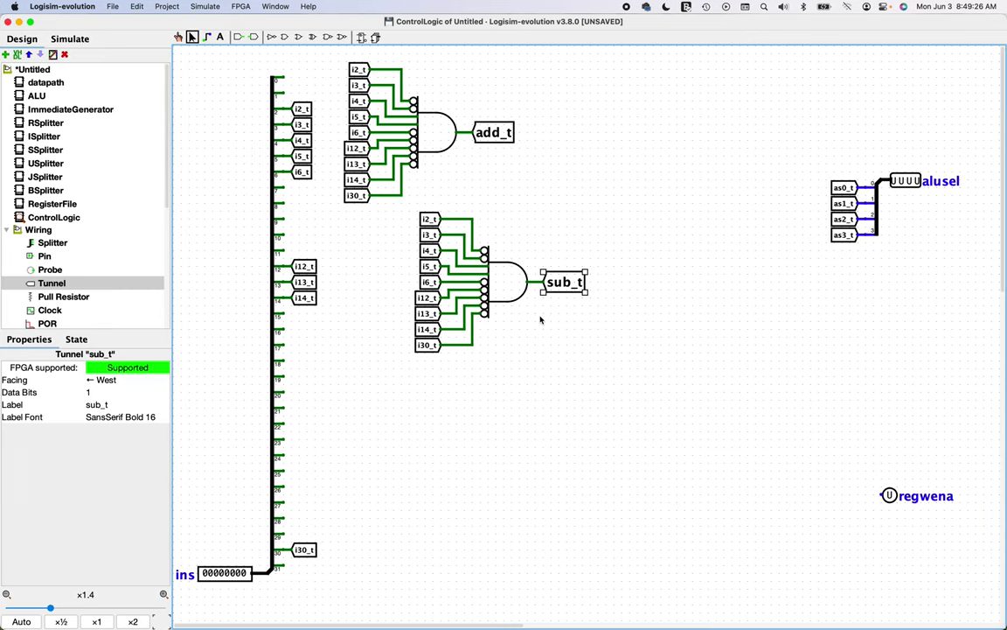
key("ctrl+Right")
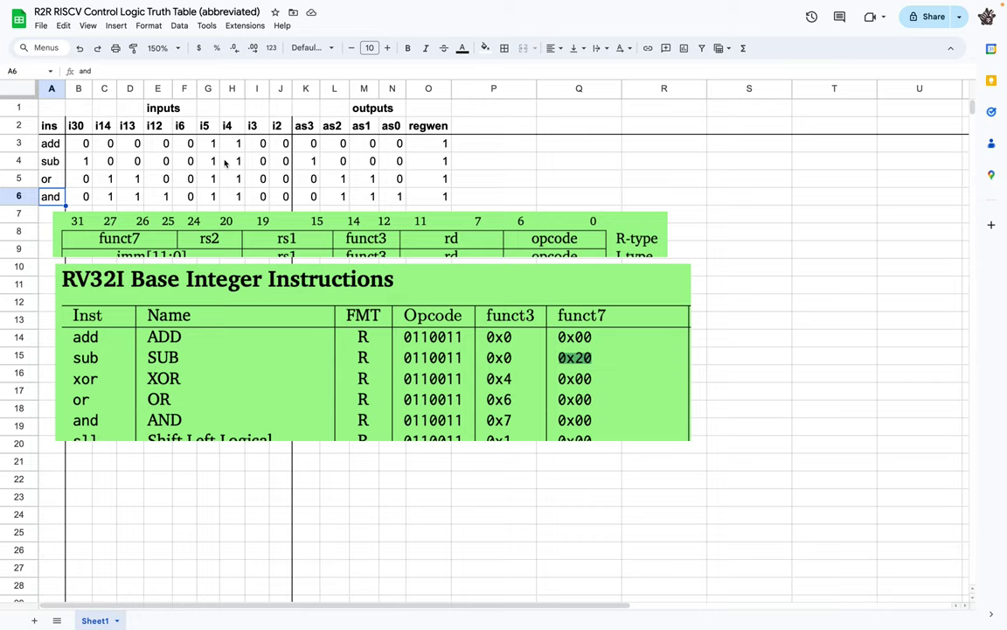
Step: Set Negate 9 to No on the sub_t gate so input i30_t is non-inverted
key("ctrl+Left")
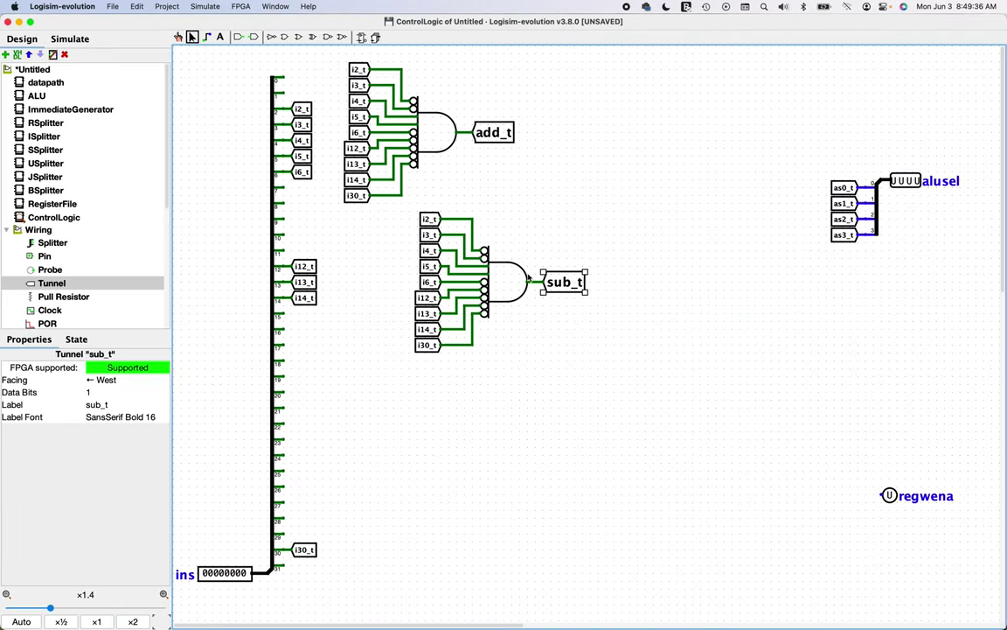
left_click(472, 255)
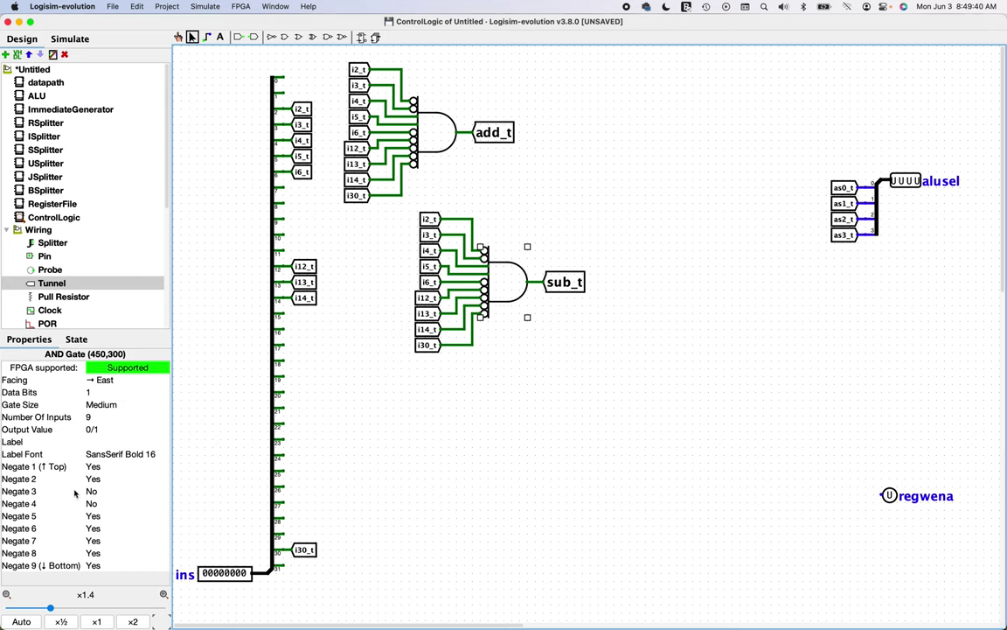
left_click(101, 567)
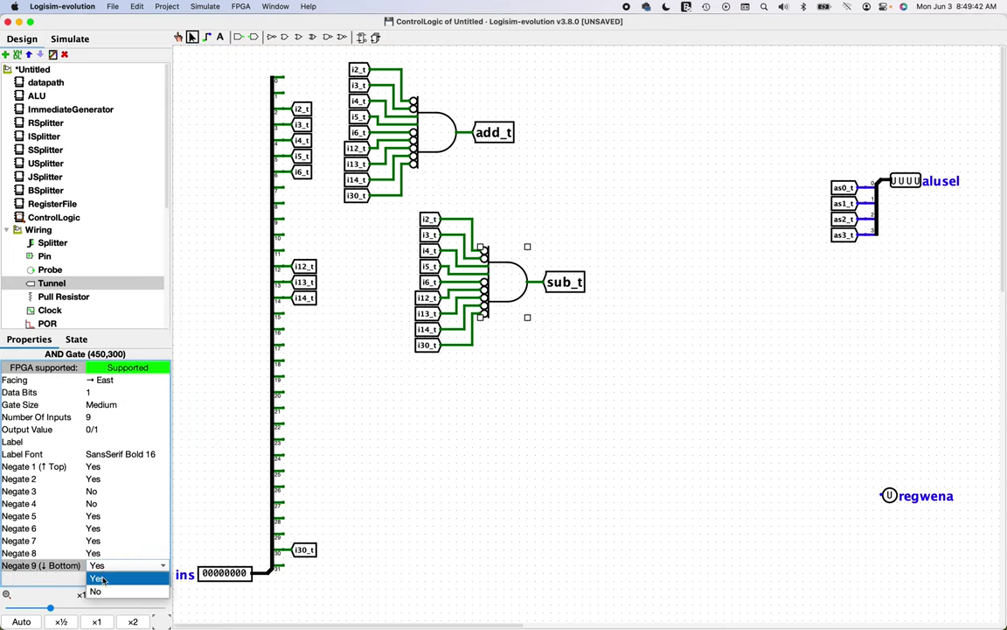
left_click(97, 589)
left_click(493, 355)
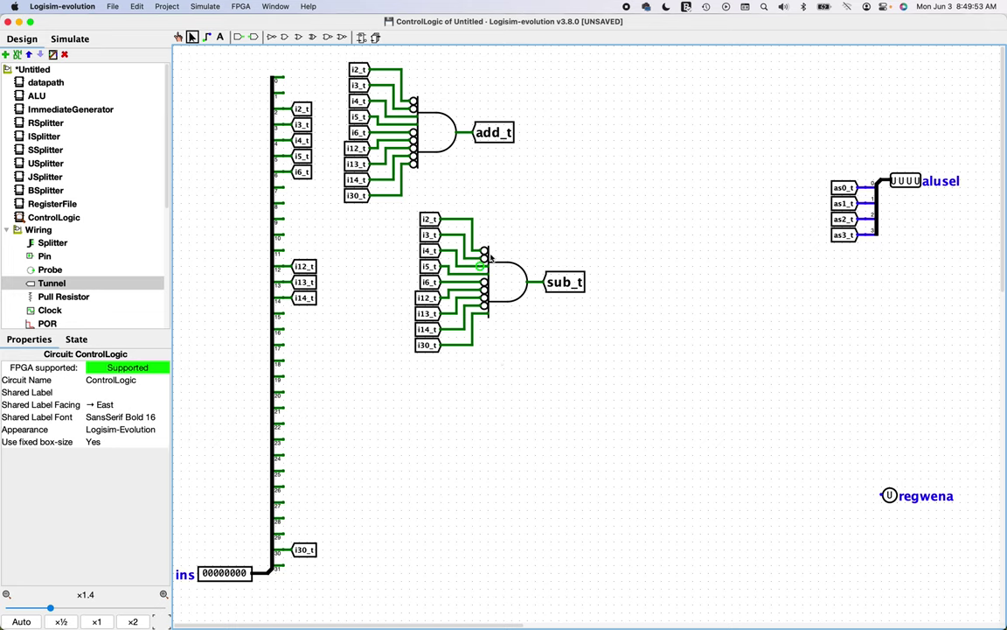
Step: Copy the sub_t gate group with its tunnels and place the copy below it
left_click_drag(398, 208, 597, 382)
key("super+c")
key("super+v")
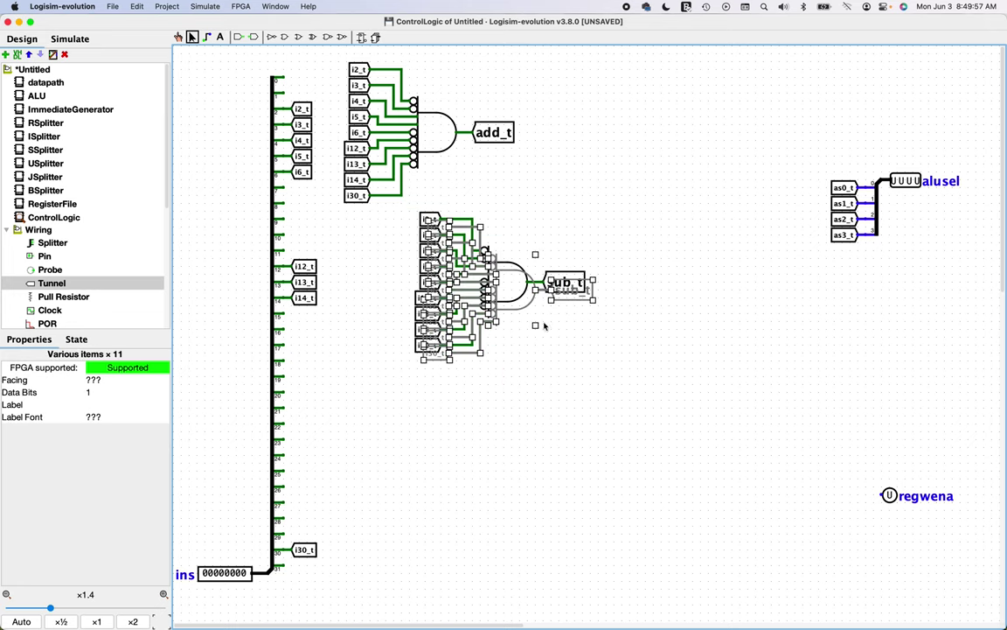
left_click_drag(516, 307, 446, 458)
left_click(494, 433)
Step: Rename the copied output tunnel to or_t and check the truth table
double_click(494, 434)
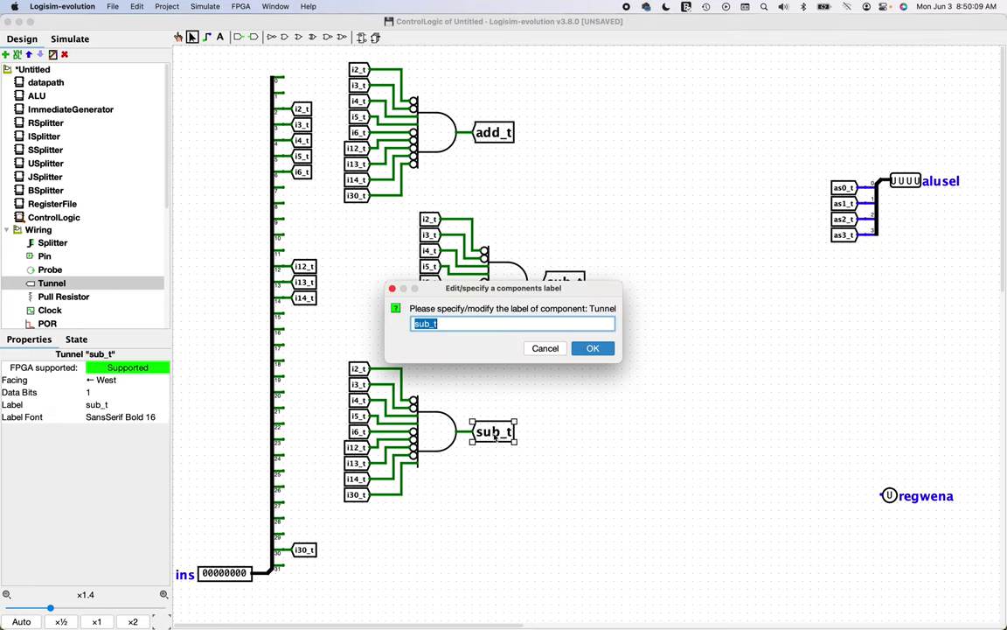
key("super+a")
type("or_t")
key("Return")
key("ctrl+Right")
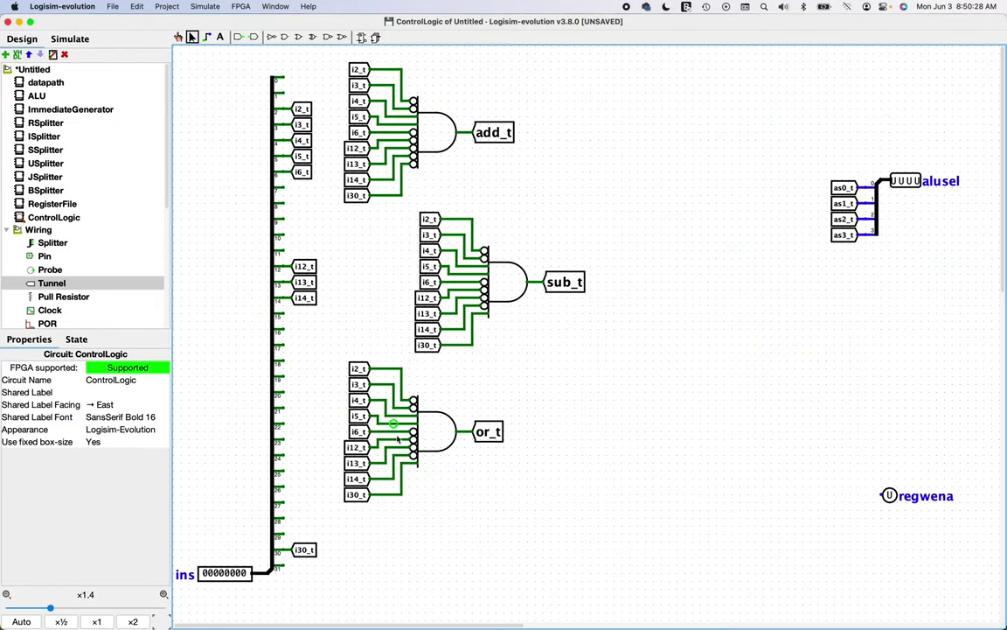
Step: On the or_t AND gate, set Negate 9 to Yes so i30_t stays inverted
left_click(407, 466)
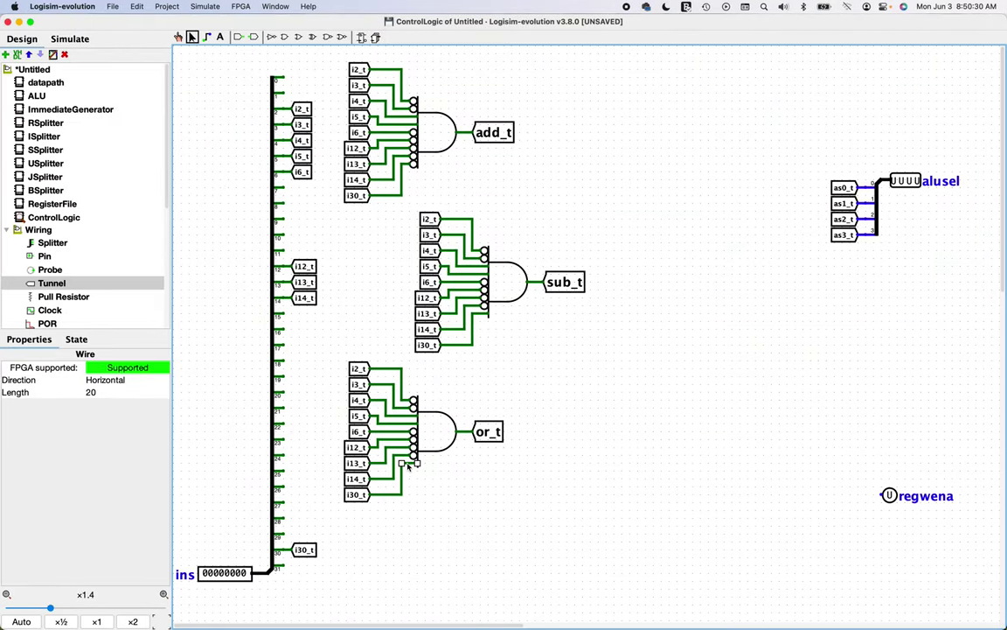
left_click(376, 424)
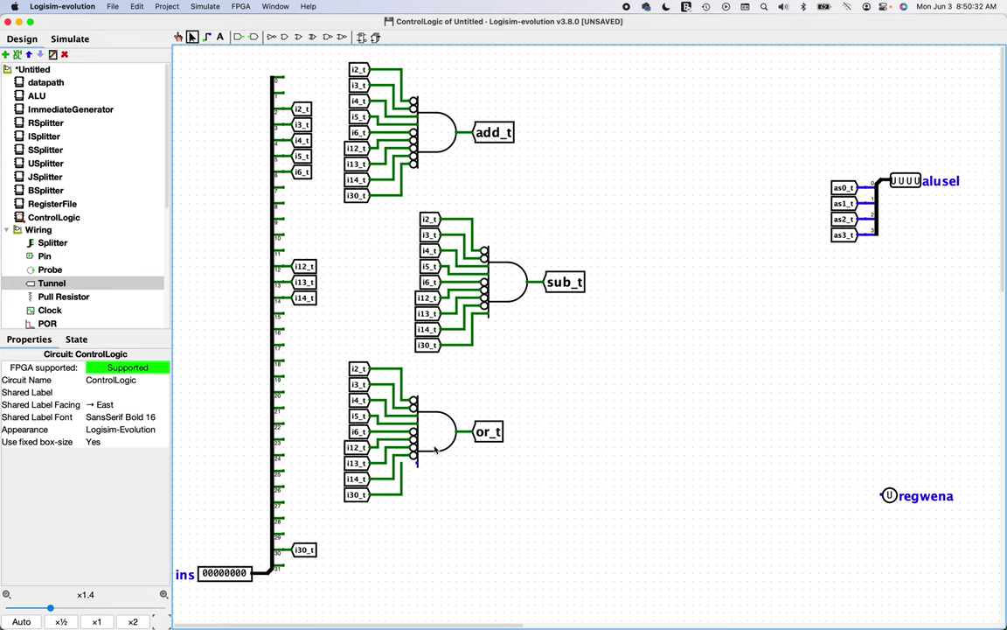
left_click(413, 418)
left_click(93, 565)
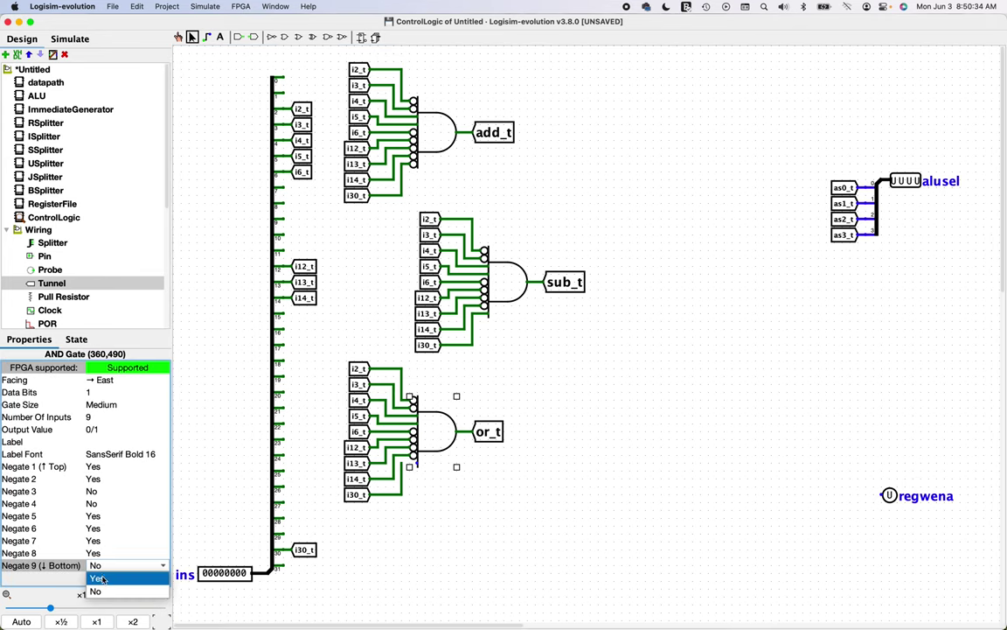
left_click(93, 578)
left_click(416, 479)
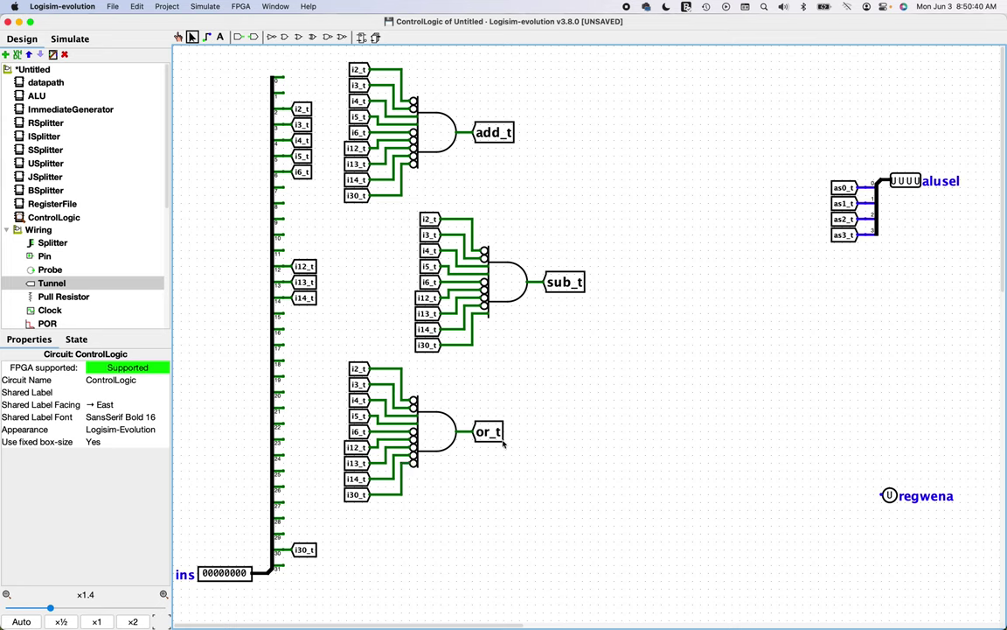
Step: Set Negate 8 and Negate 7 to No for i14_t and i13_t, then box-select the group
left_click(443, 435)
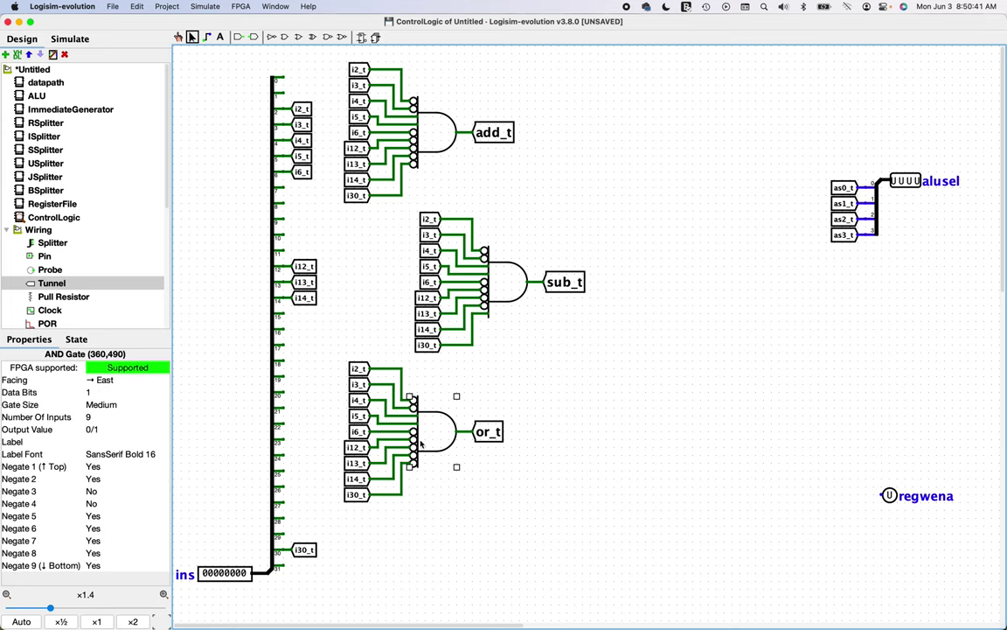
left_click(93, 556)
left_click(94, 557)
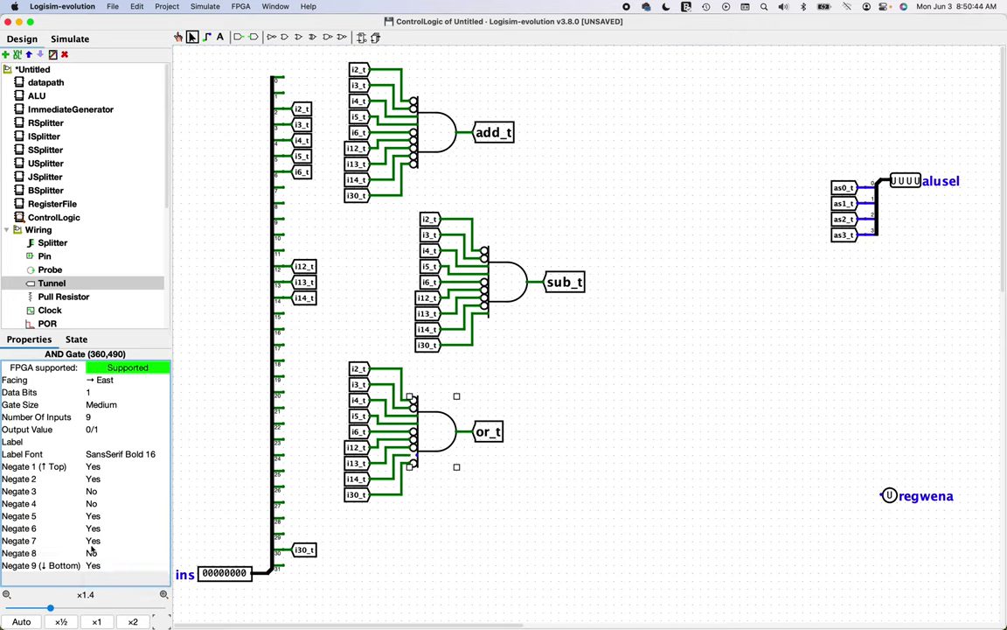
left_click(98, 542)
left_click(96, 565)
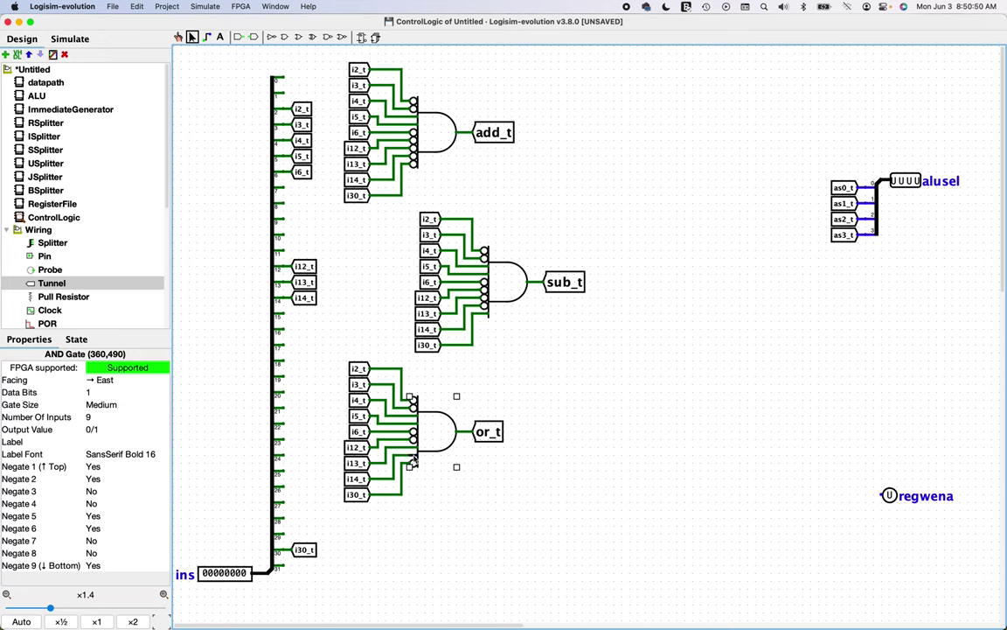
left_click(448, 487)
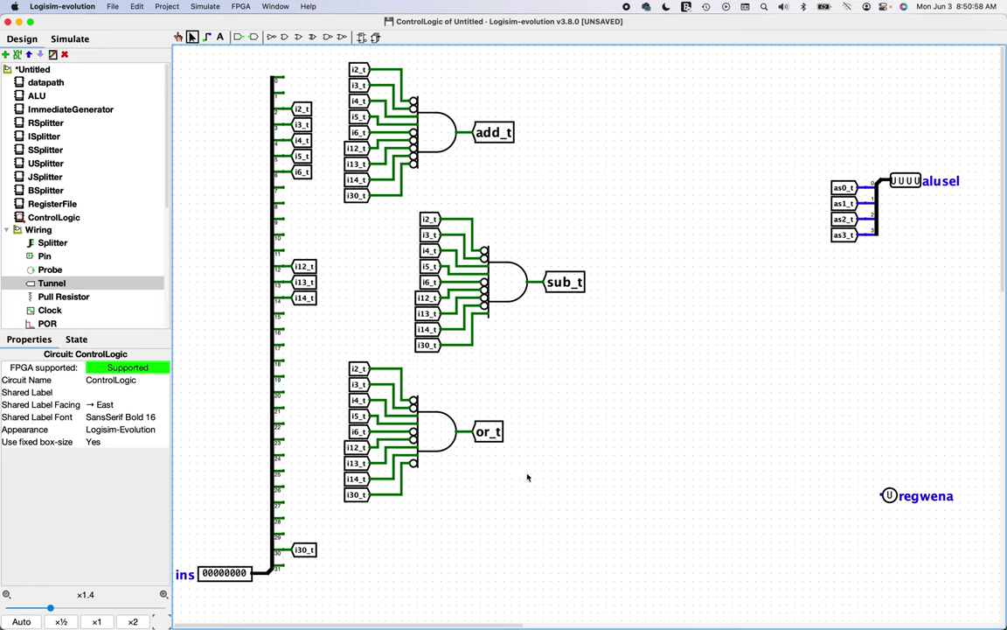
left_click_drag(325, 352, 519, 528)
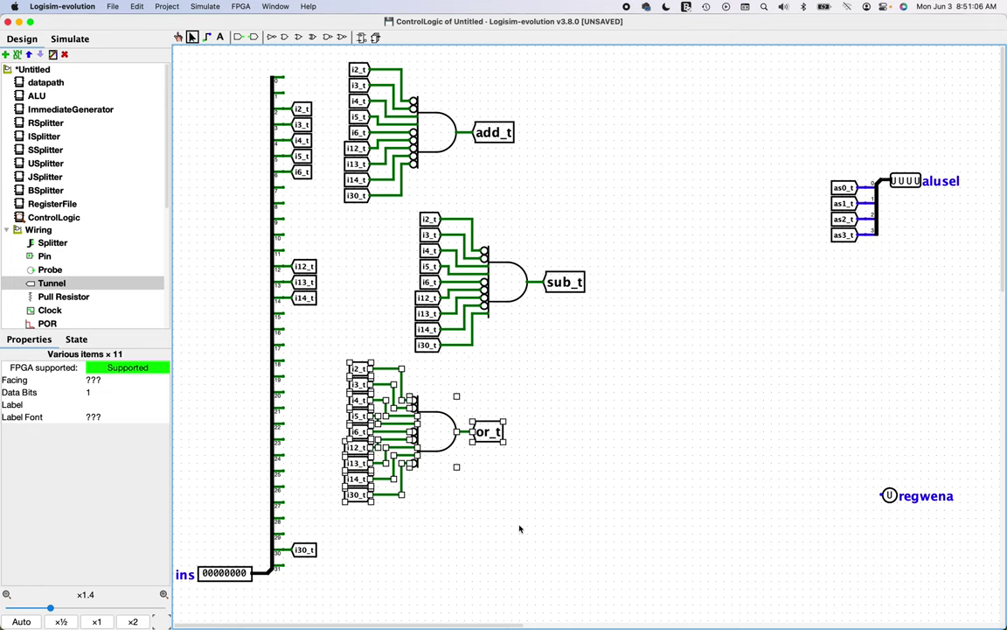
Step: Duplicate the or_t group below it and rename the copy's tunnel to and_t
key("ctrl+d")
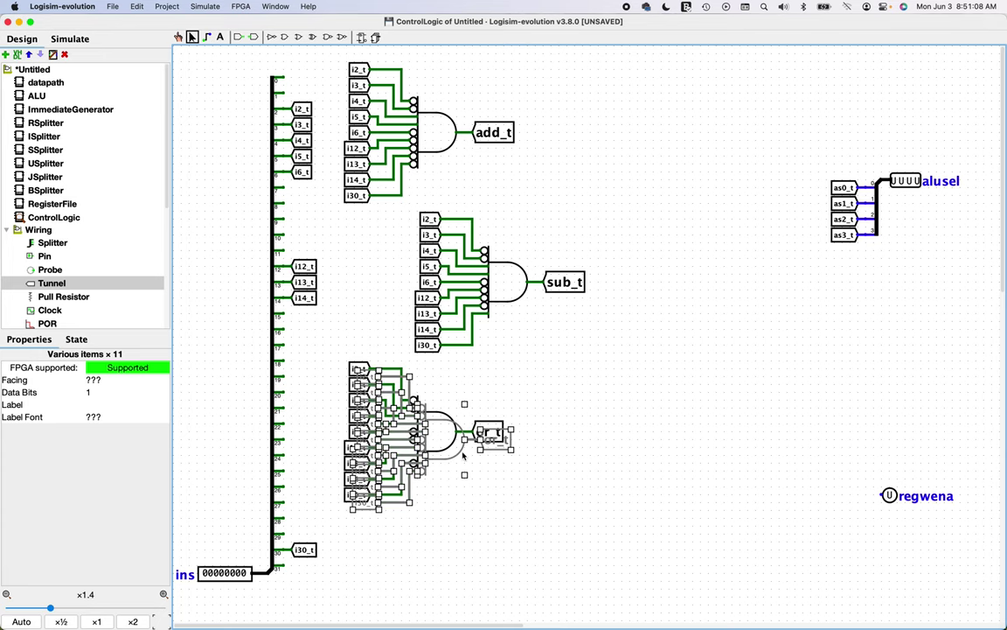
left_click_drag(455, 450, 521, 560)
double_click(568, 550)
key("Left")
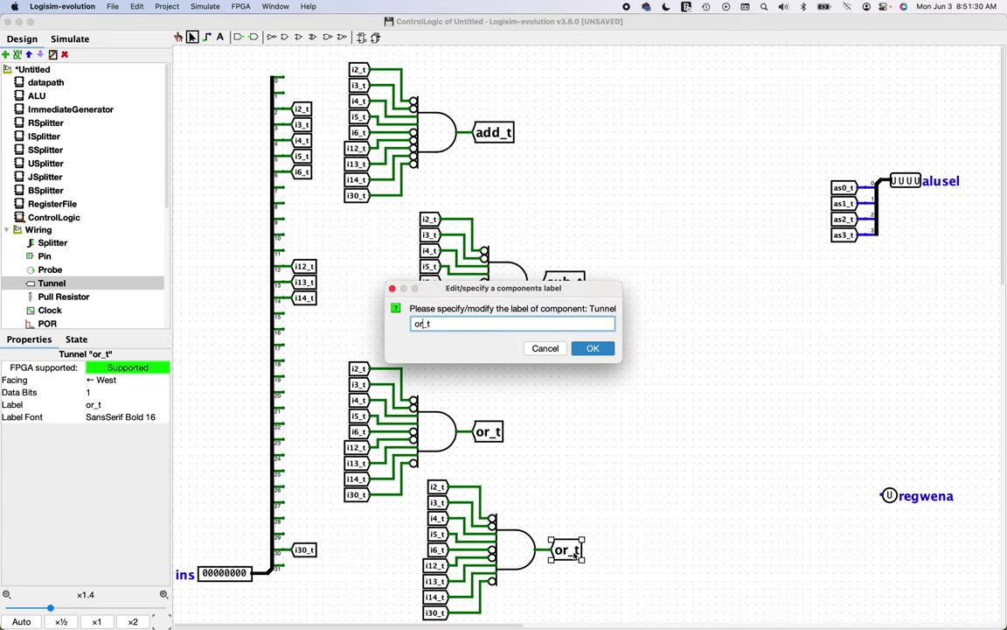
key("Delete")
key("Delete")
type("and")
key("Return")
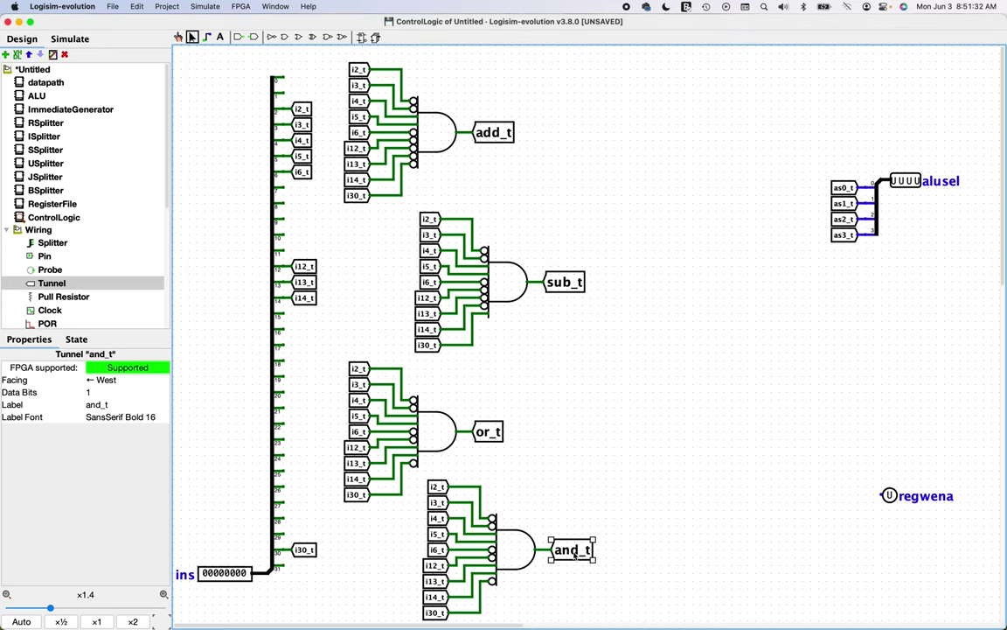
left_click(594, 481)
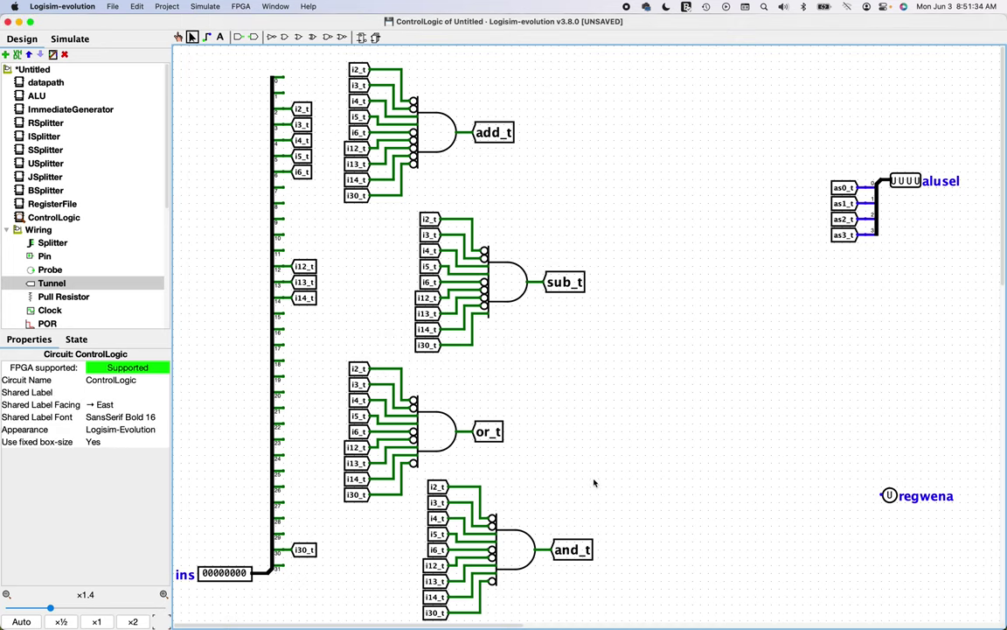
key("ctrl+Right")
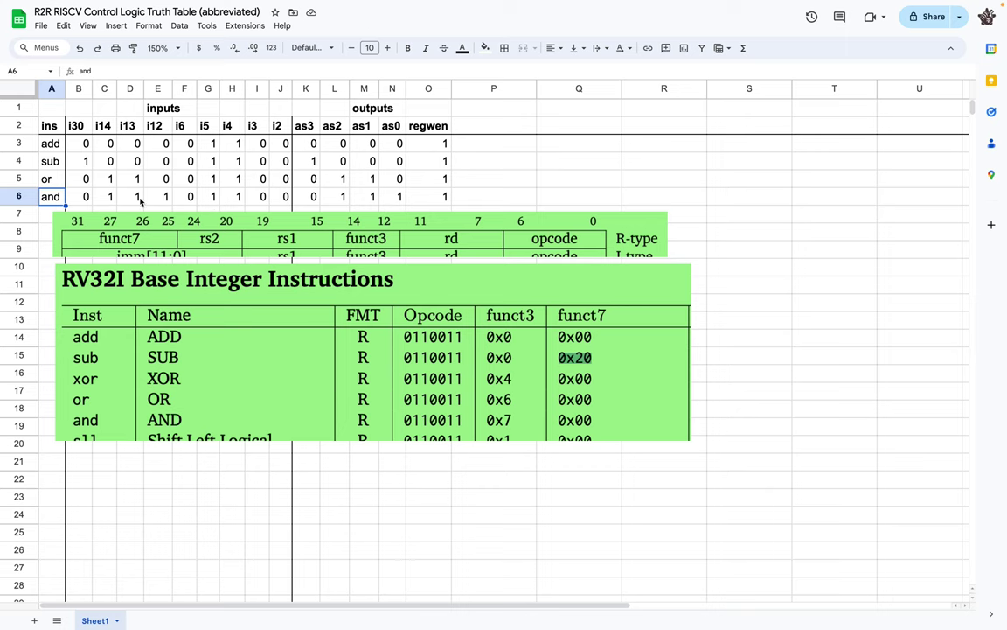
key("super+Tab")
Step: Set Negate 6 to No on the and_t AND gate so i12_t isn't inverted
left_click(518, 549)
left_click(97, 528)
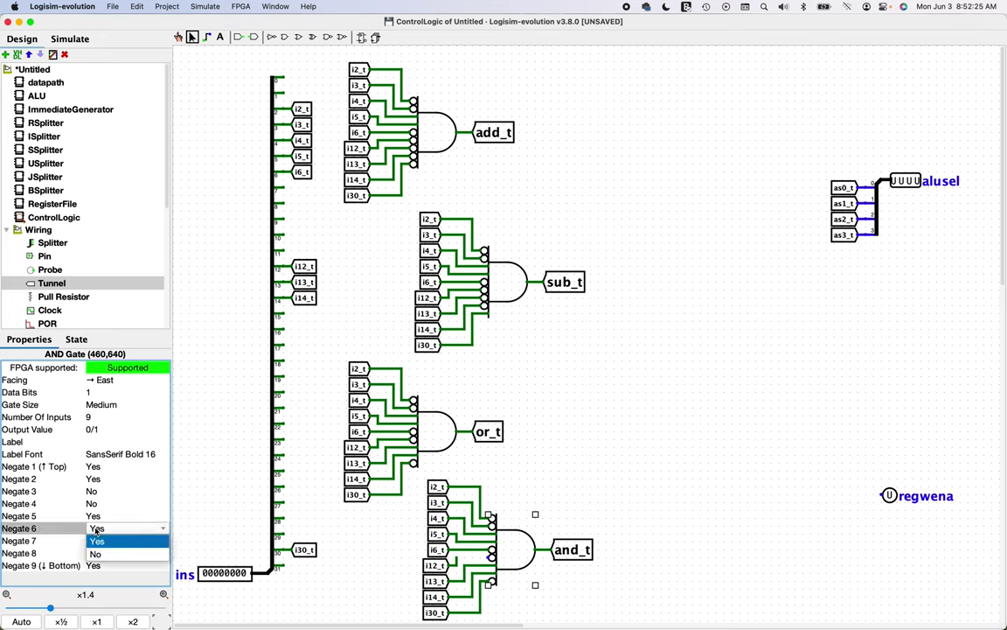
left_click(95, 554)
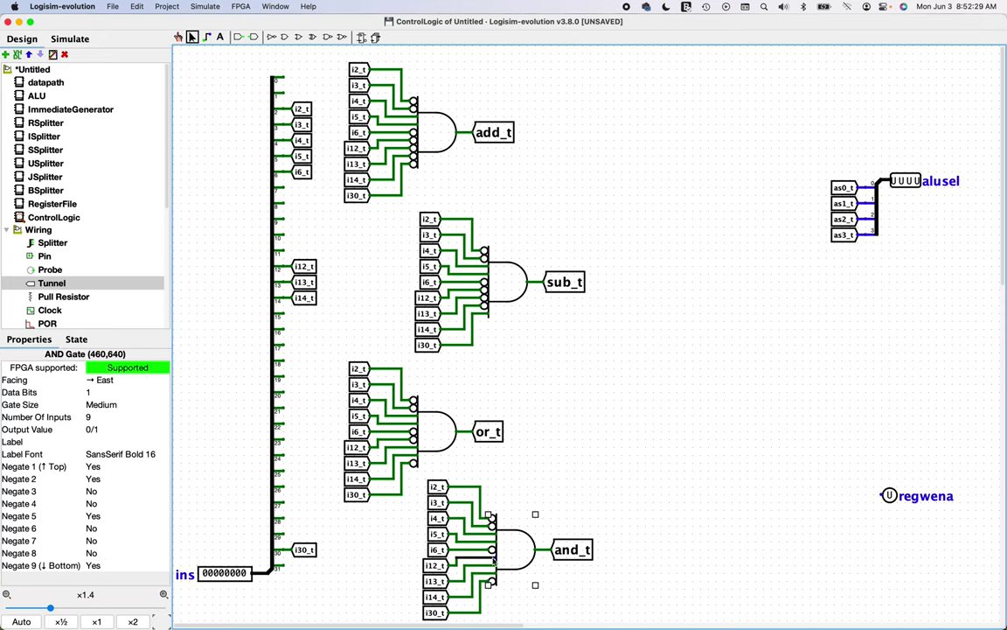
left_click(574, 610)
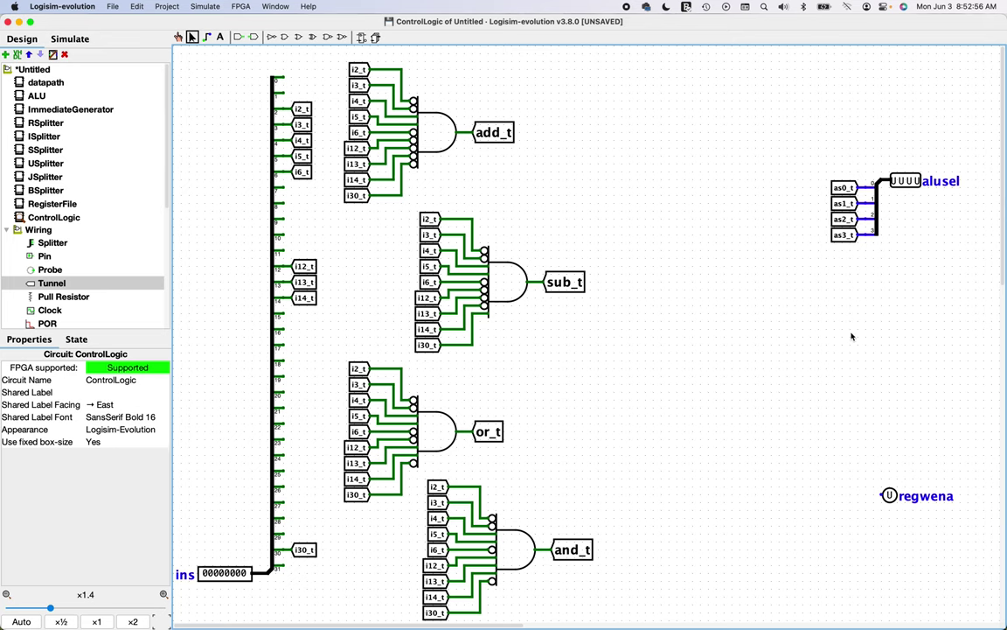
key("super+Tab")
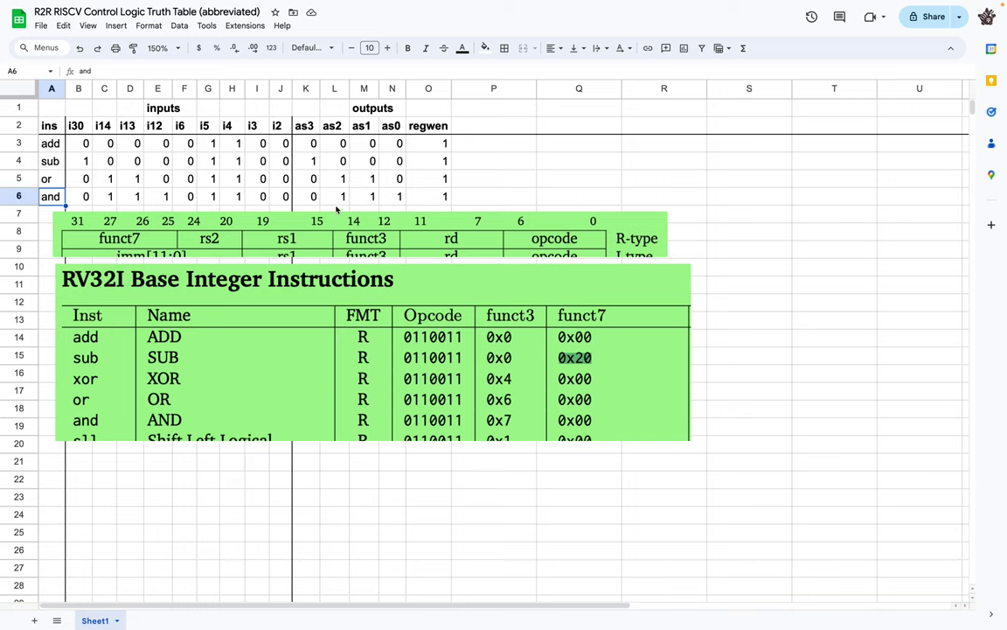
left_click(333, 89)
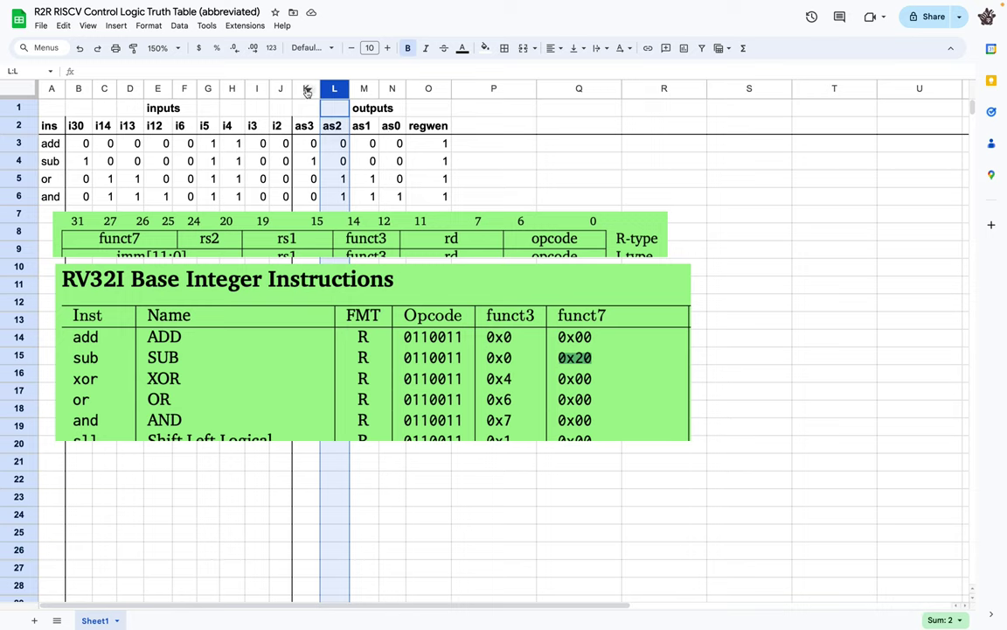
left_click(305, 89)
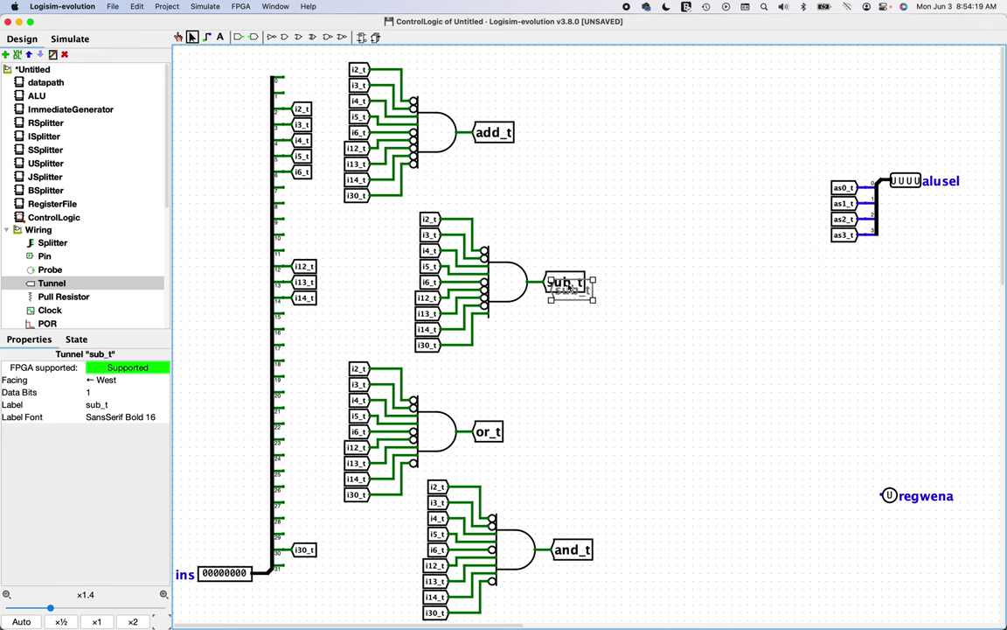
key("ctrl+d")
Step: Place a copy of the sub_t tunnel, name it as3_t, and wire them together
left_click(768, 360)
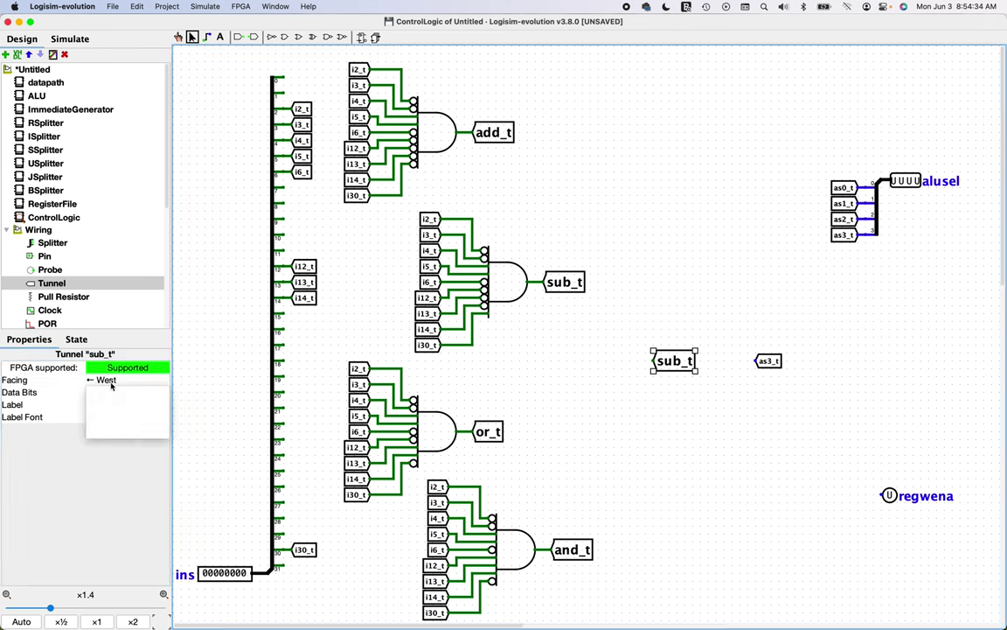
type("as3_t")
left_click_drag(652, 360, 678, 360)
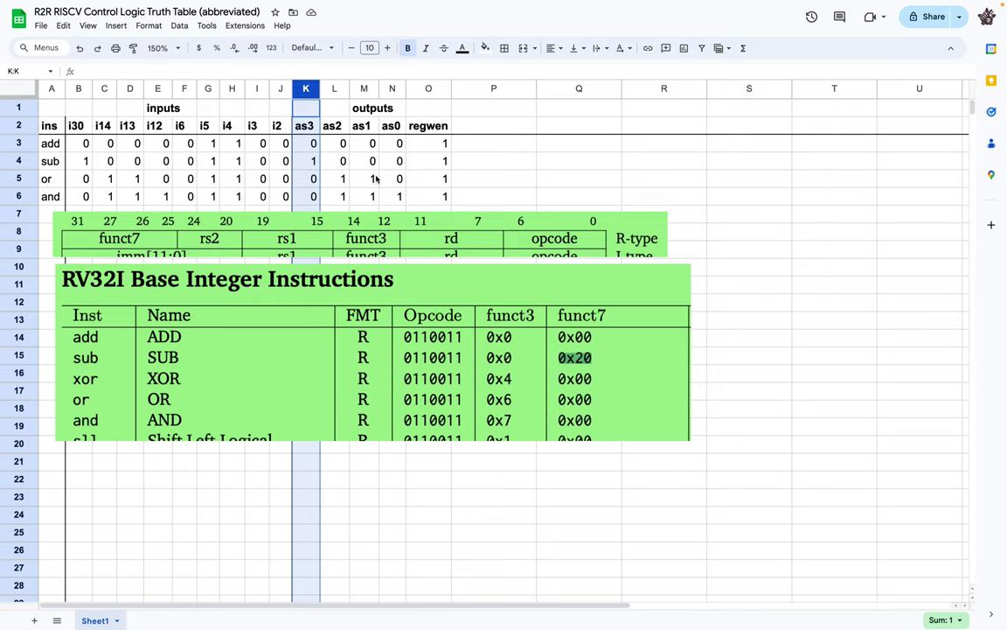
key("ctrl+Left")
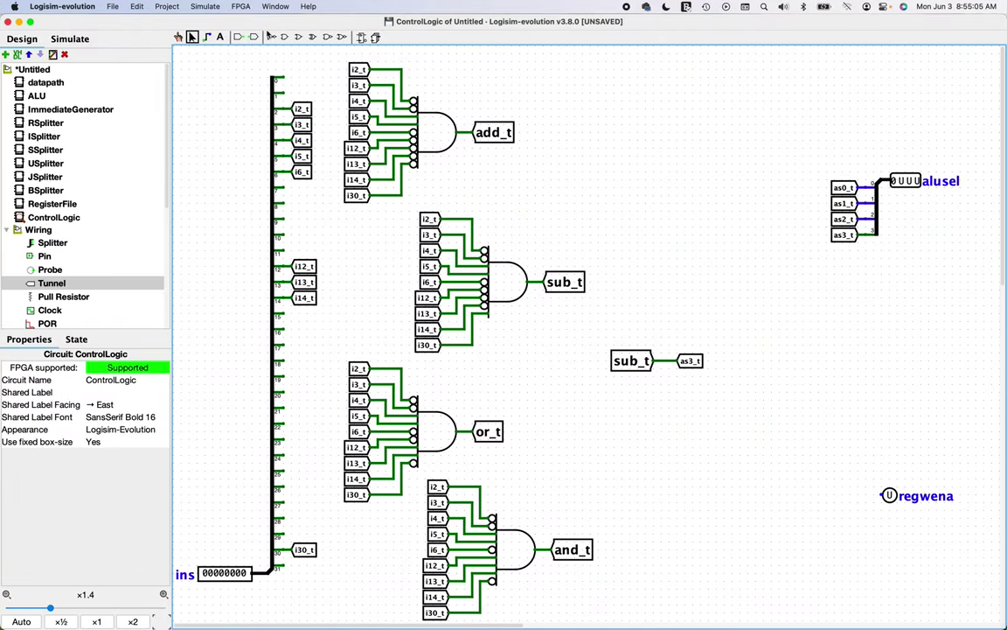
Step: Place an OR gate right of sub_t and attach a west-facing as2_t tunnel copy to its output
left_click(298, 38)
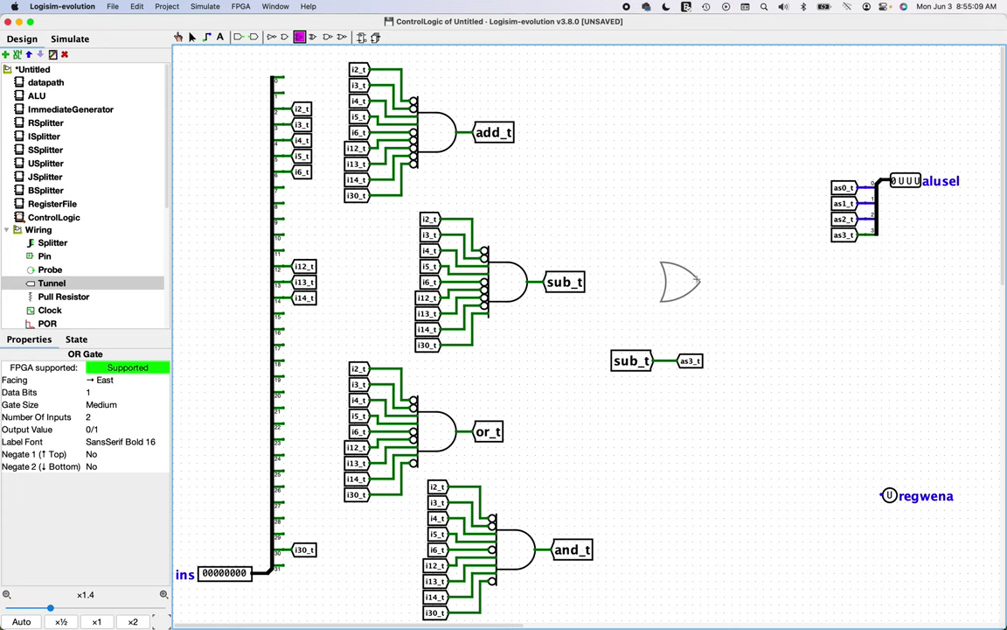
left_click(700, 280)
left_click(709, 278)
left_click(844, 219)
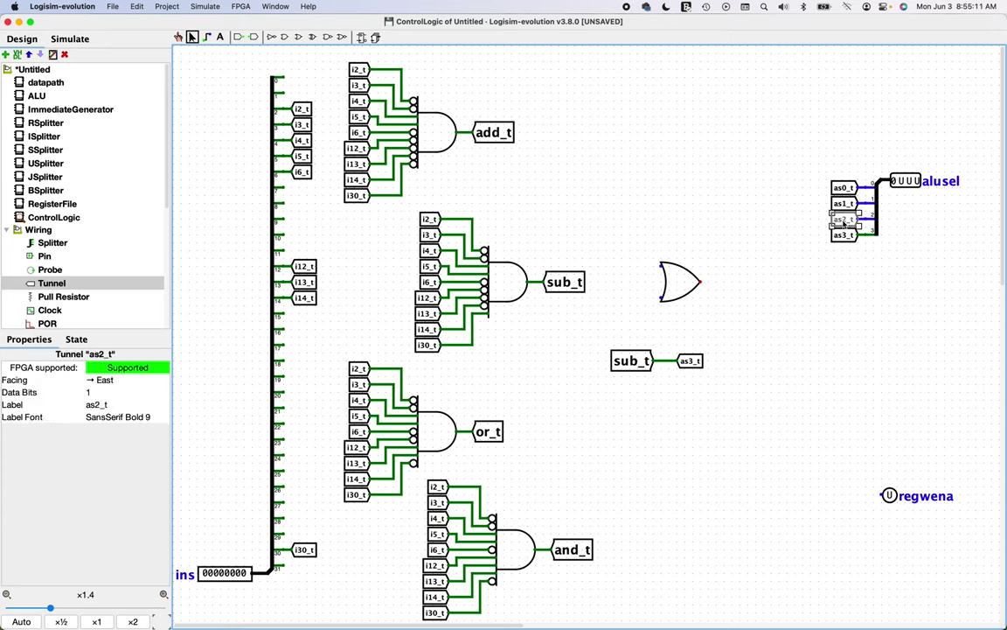
key("ctrl+c")
key("ctrl+v")
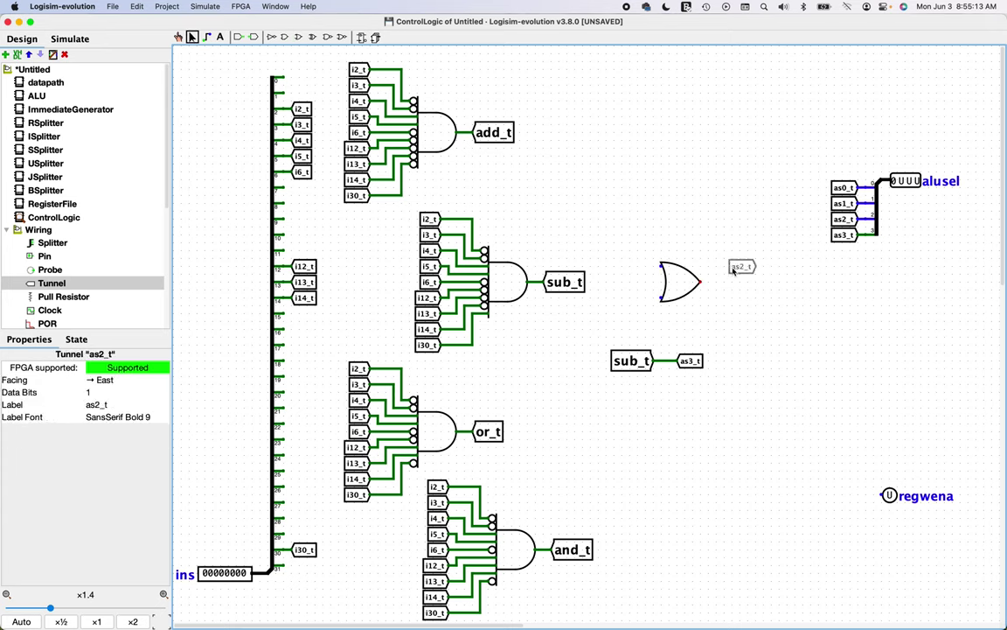
left_click(109, 379)
left_click(106, 431)
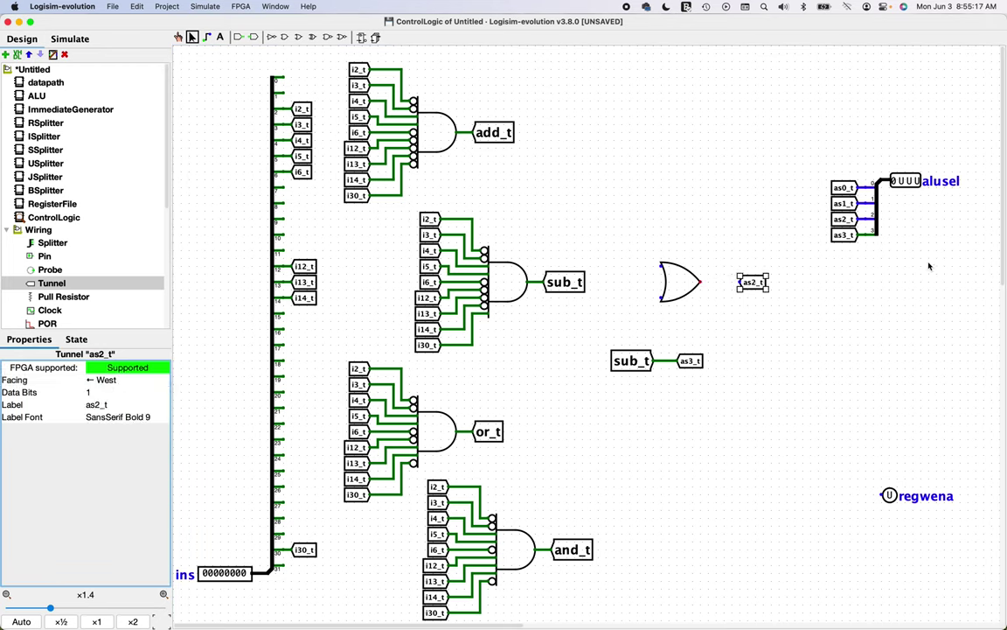
left_click_drag(763, 286, 728, 286)
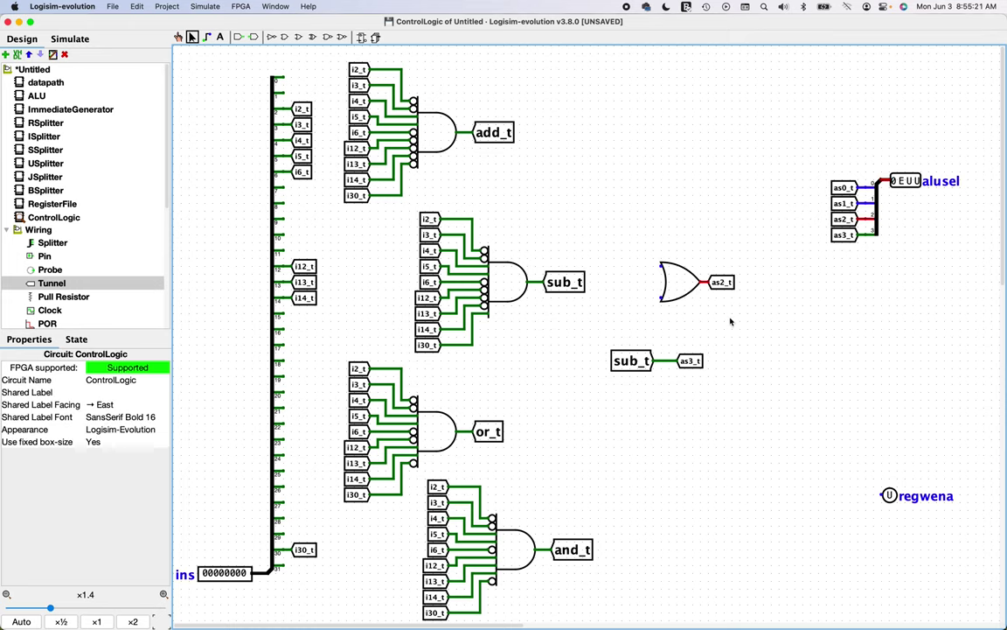
Step: Paste or_t and and_t tunnel copies onto the OR gate's upper and lower inputs
left_click(488, 431)
key("ctrl+c")
key("ctrl+v")
left_click(622, 266)
left_click(573, 549)
key("ctrl+c")
key("ctrl+v")
left_click(624, 298)
left_click(684, 420)
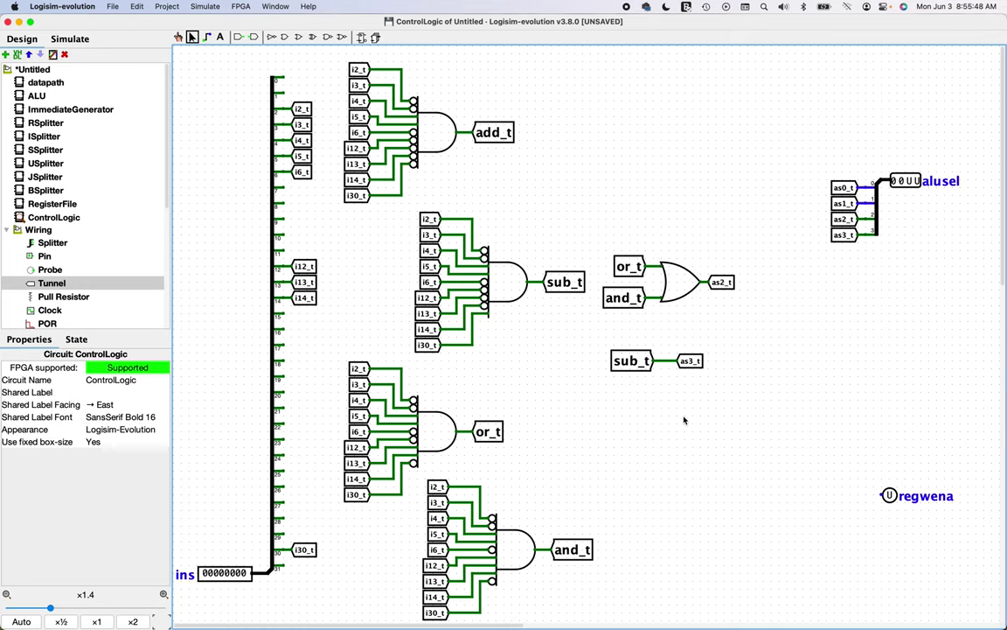
Step: Consult the truth table, then attach the as2_t tunnel to the OR gate output
key("ctrl+Left")
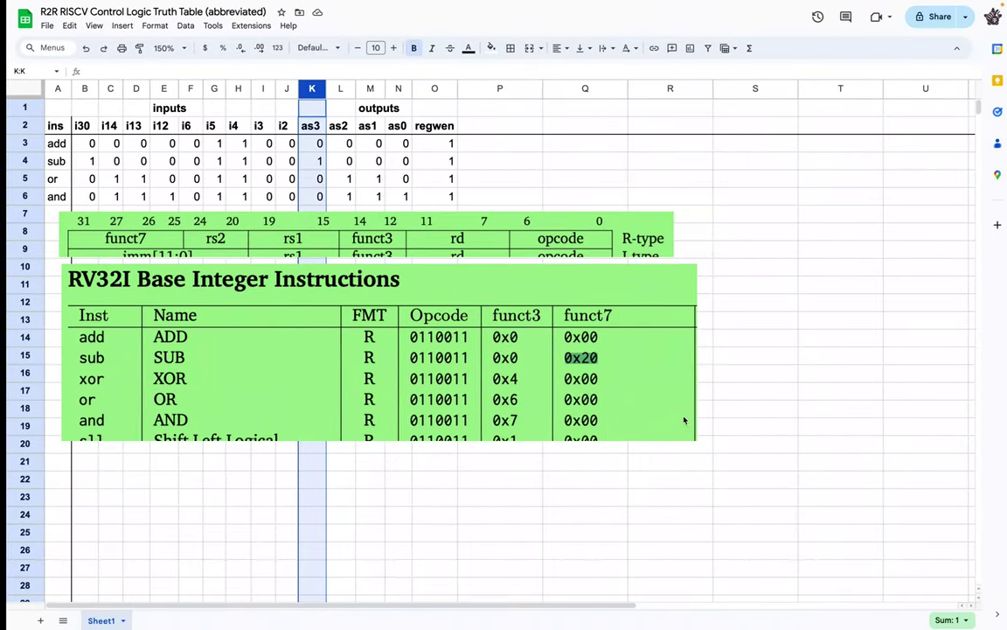
left_click(564, 178)
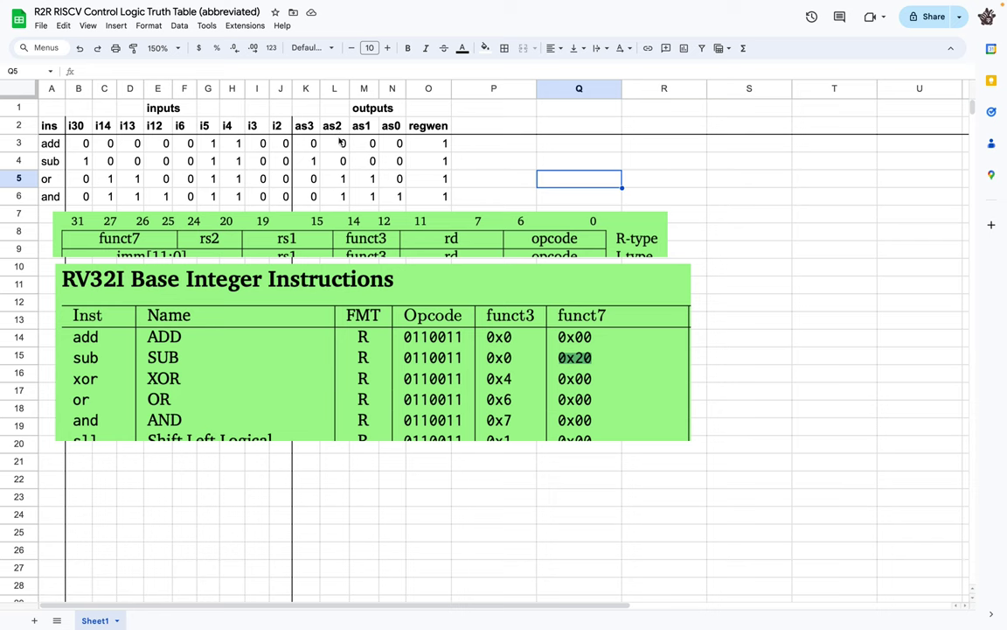
key("super+Tab")
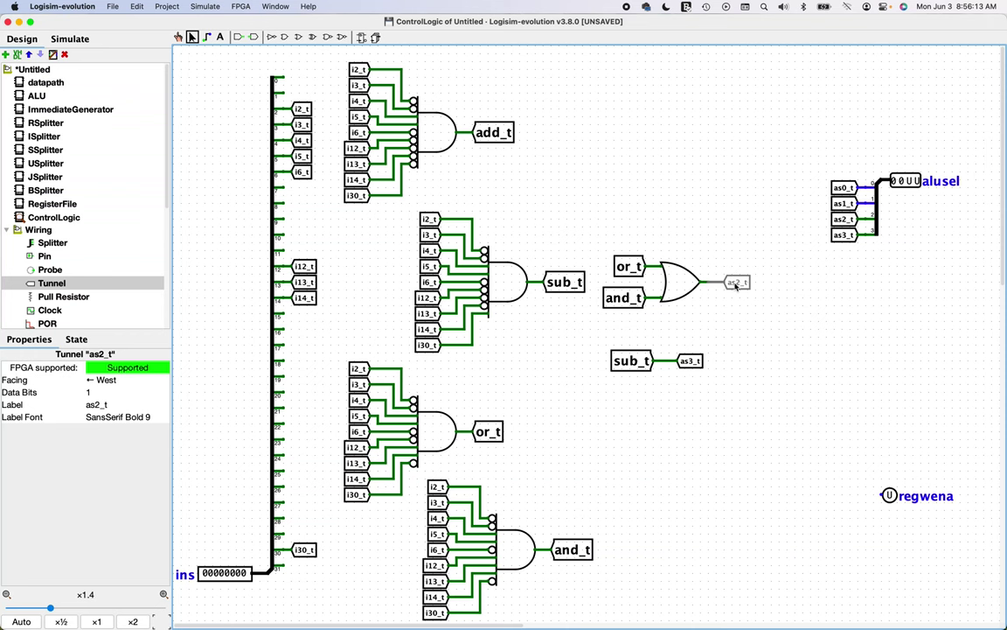
left_click(731, 267)
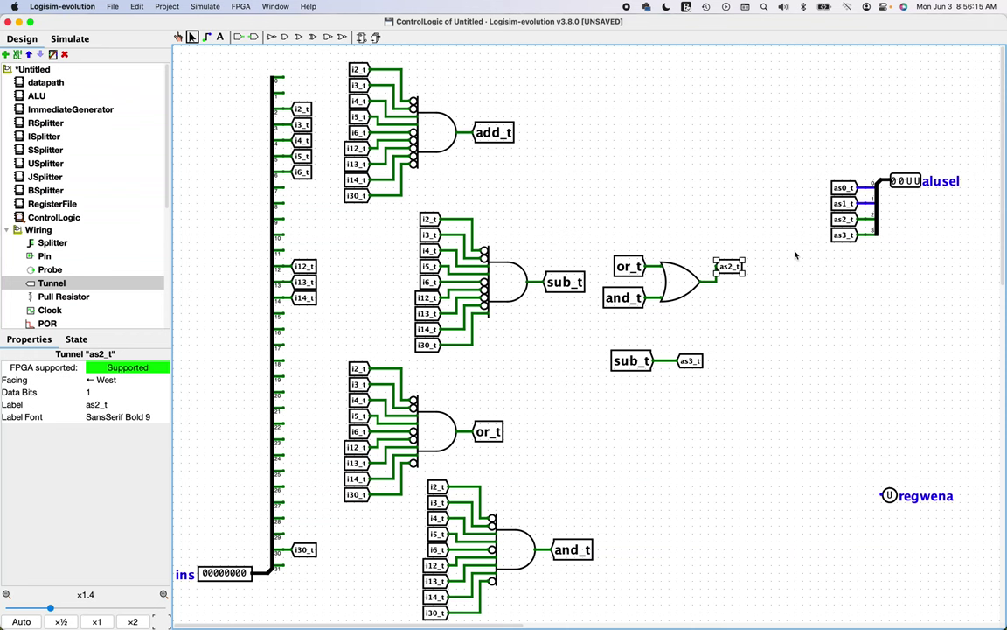
left_click_drag(734, 269, 742, 270)
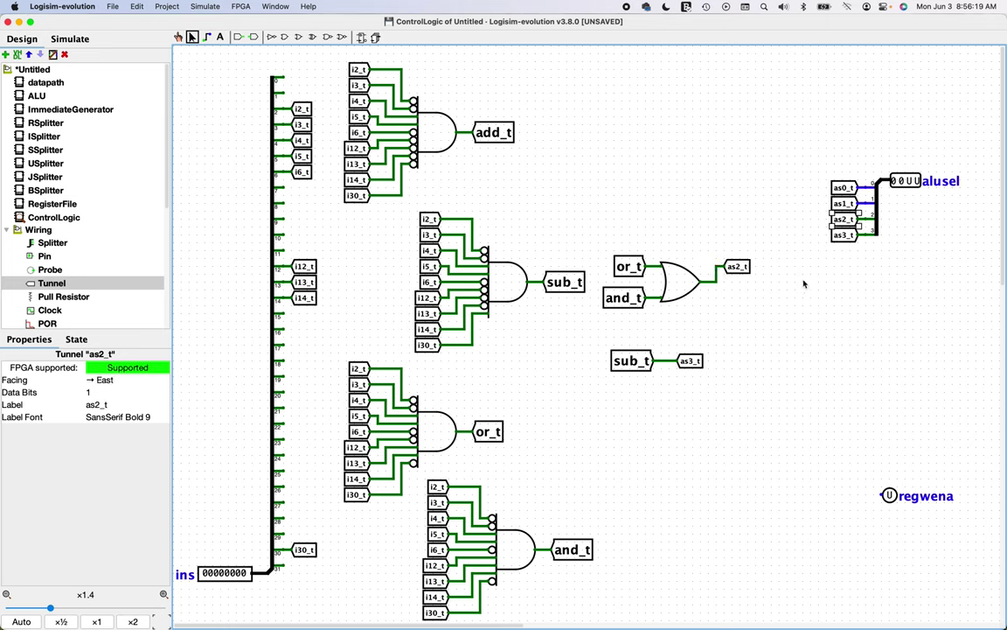
Step: Add a west-facing as1_t tunnel copy on the OR output wire below as2_t
left_click(841, 203)
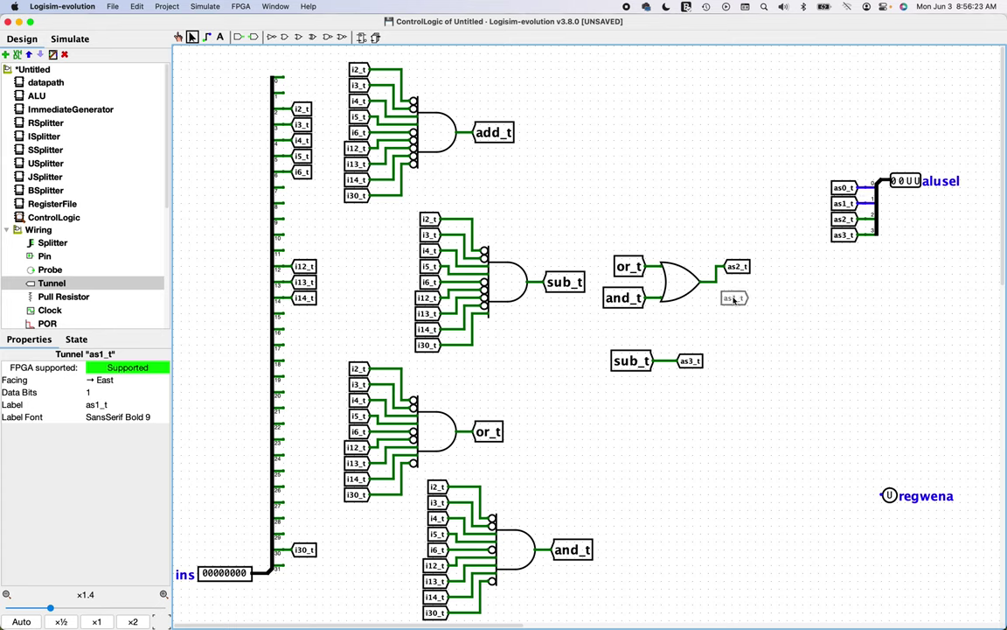
left_click(734, 299)
left_click(105, 379)
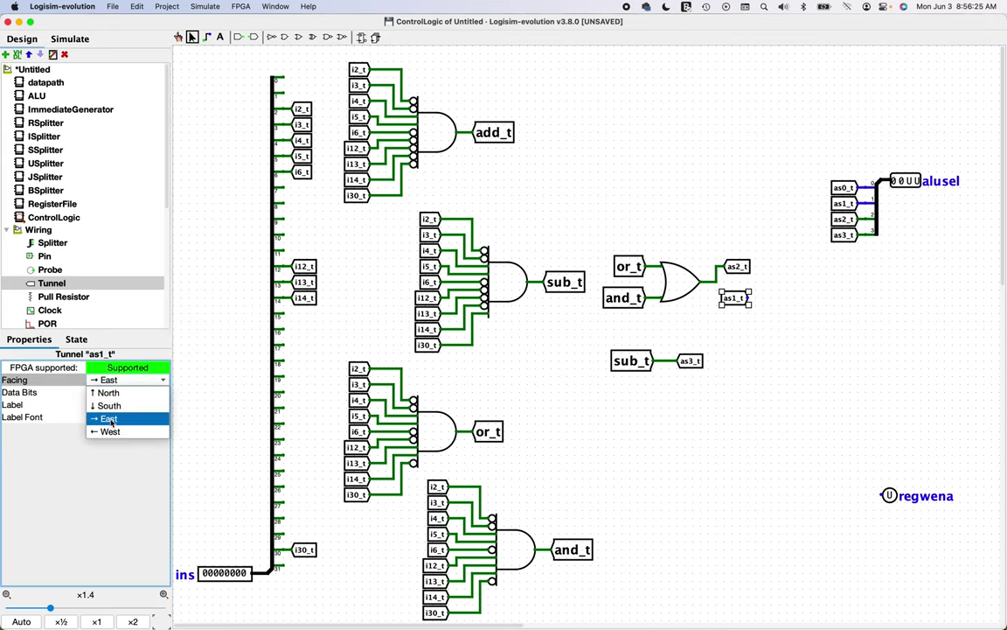
left_click(104, 431)
left_click_drag(758, 303, 734, 294)
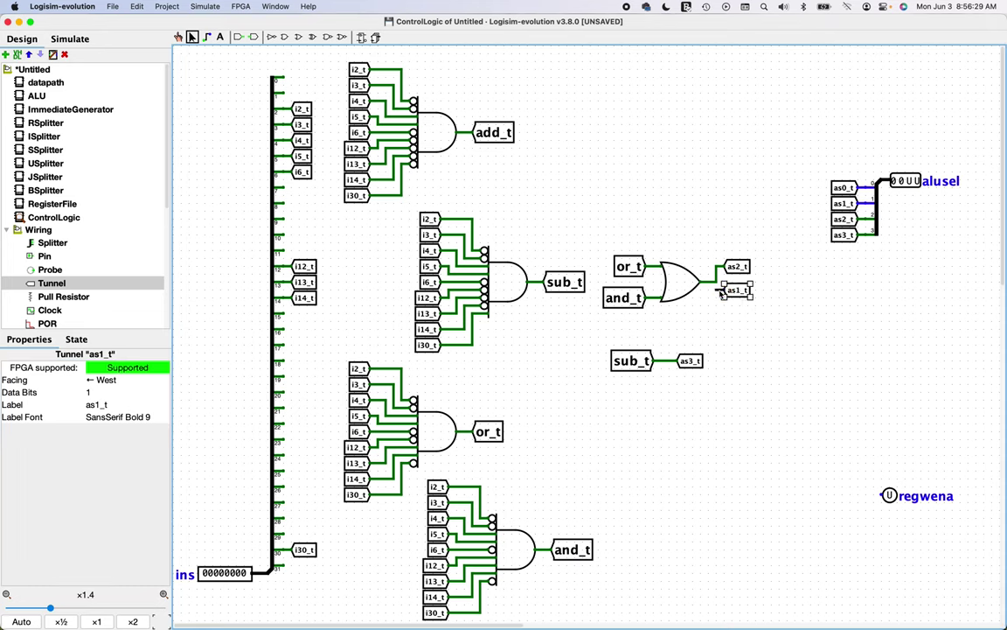
left_click(717, 312)
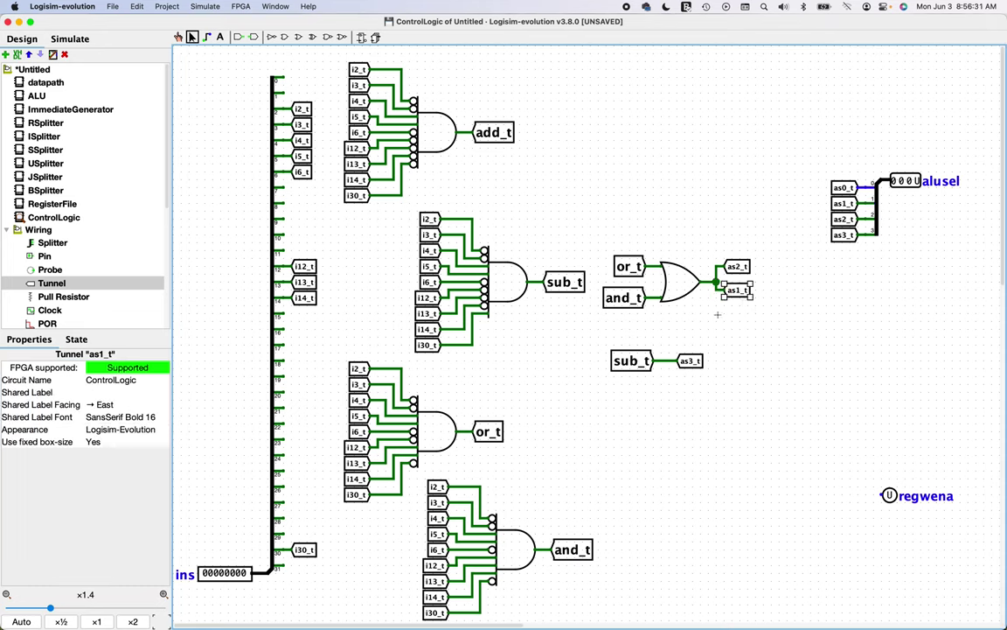
left_click(738, 270)
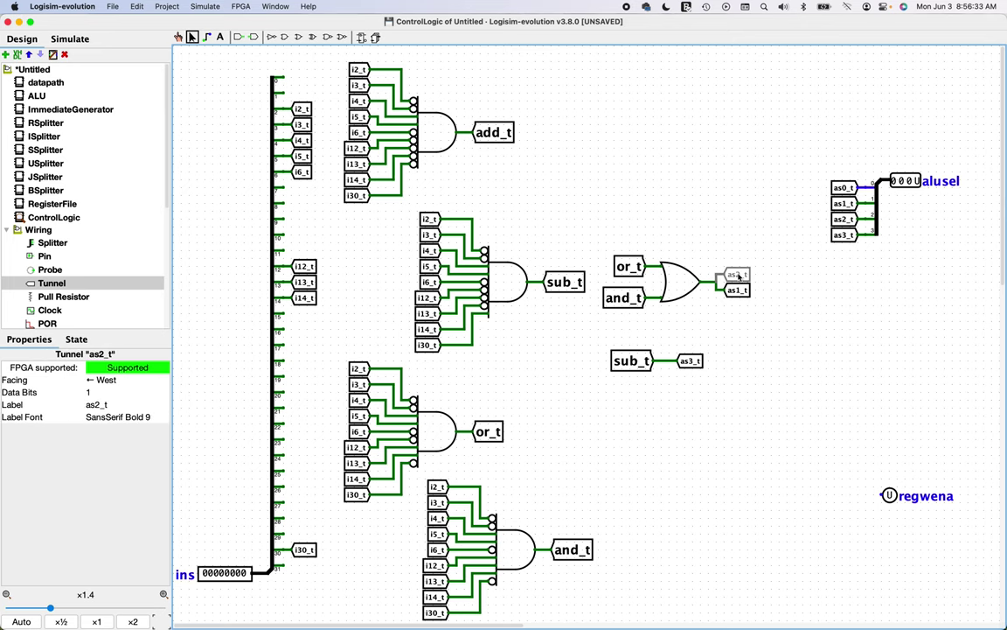
left_click(776, 279)
key("ctrl+Right")
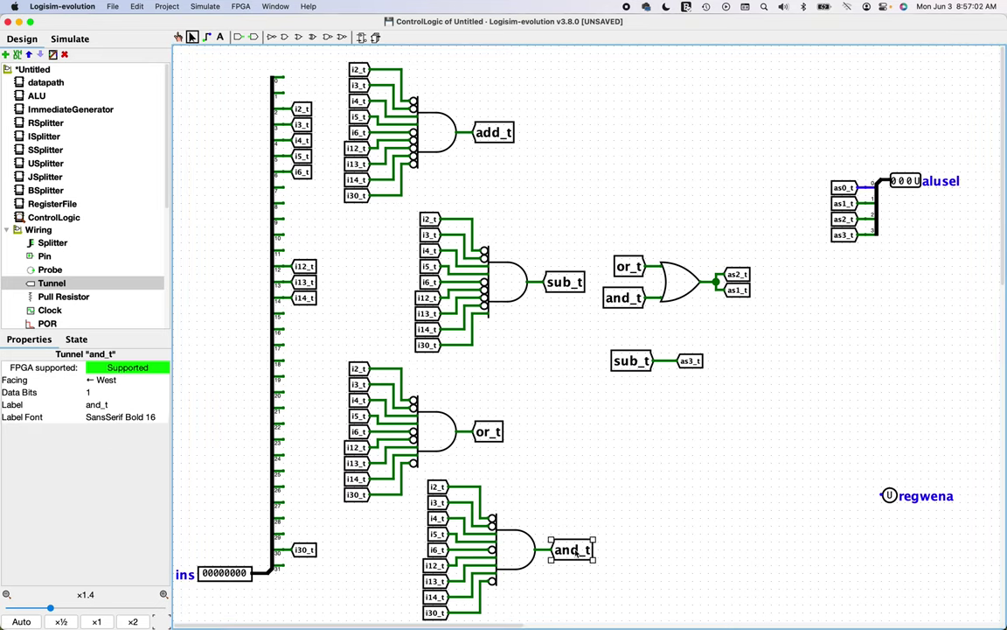
Step: Place an as0_t tunnel beside and_t, wire the two together, and check the truth table
left_click(612, 155)
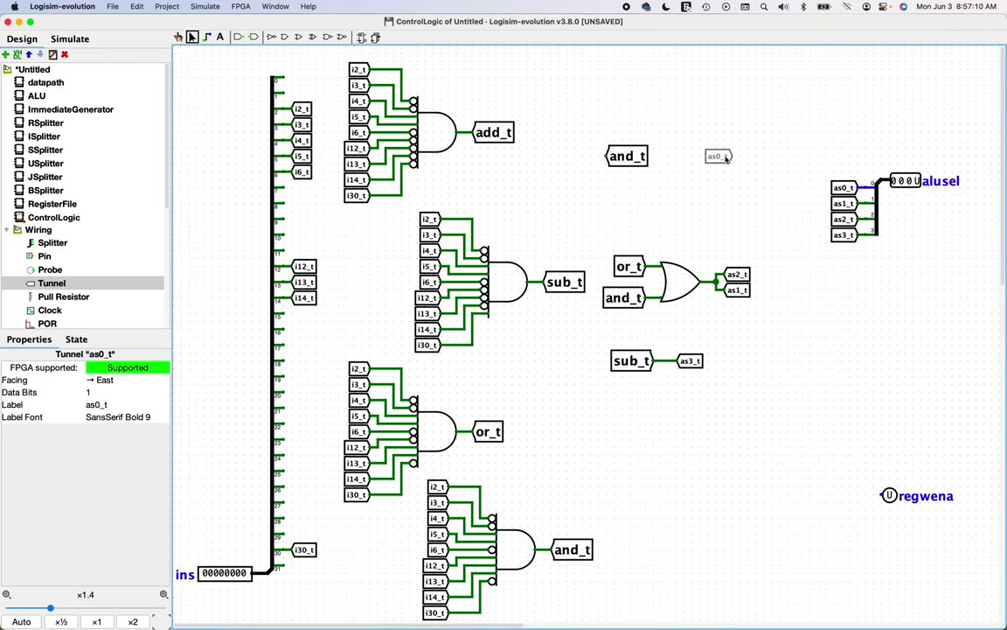
left_click(725, 158)
left_click_drag(648, 156, 682, 156)
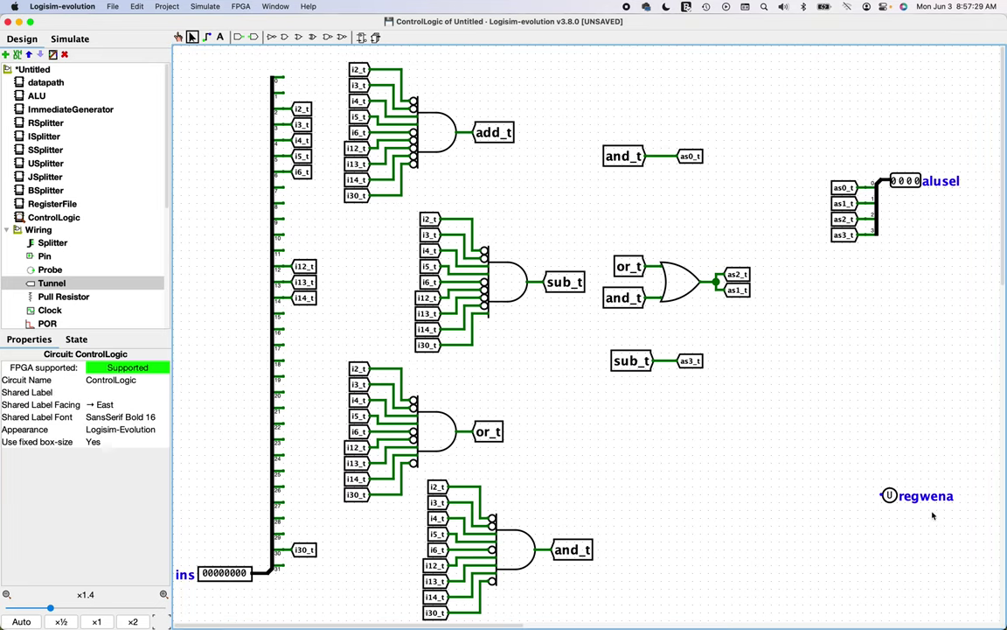
key("ctrl+Left")
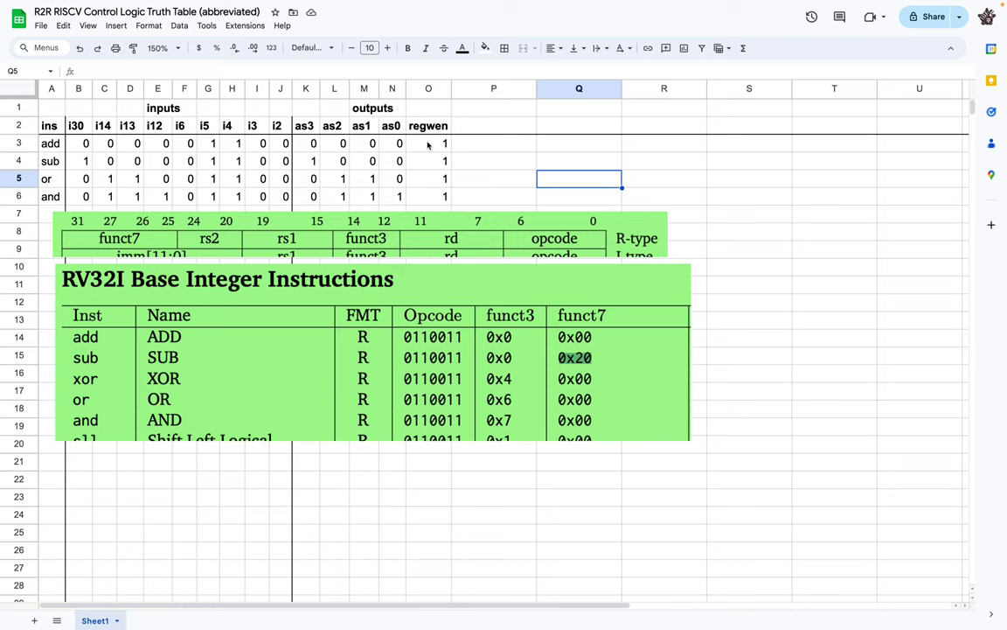
key("ctrl+Left")
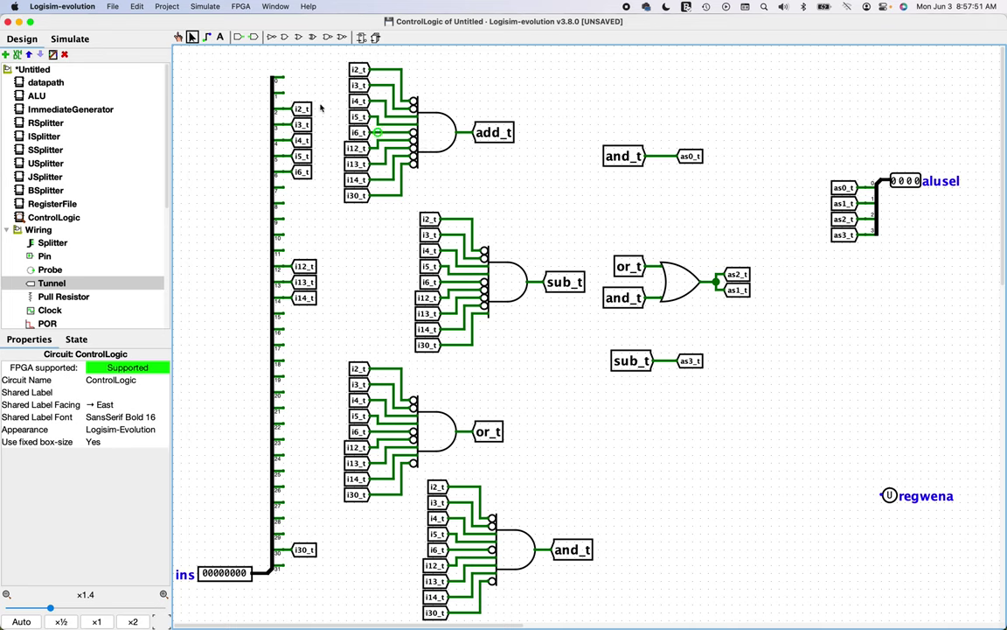
Step: Place an OR gate beside regwena and paste the four instruction tunnels with a smaller label font
left_click(299, 35)
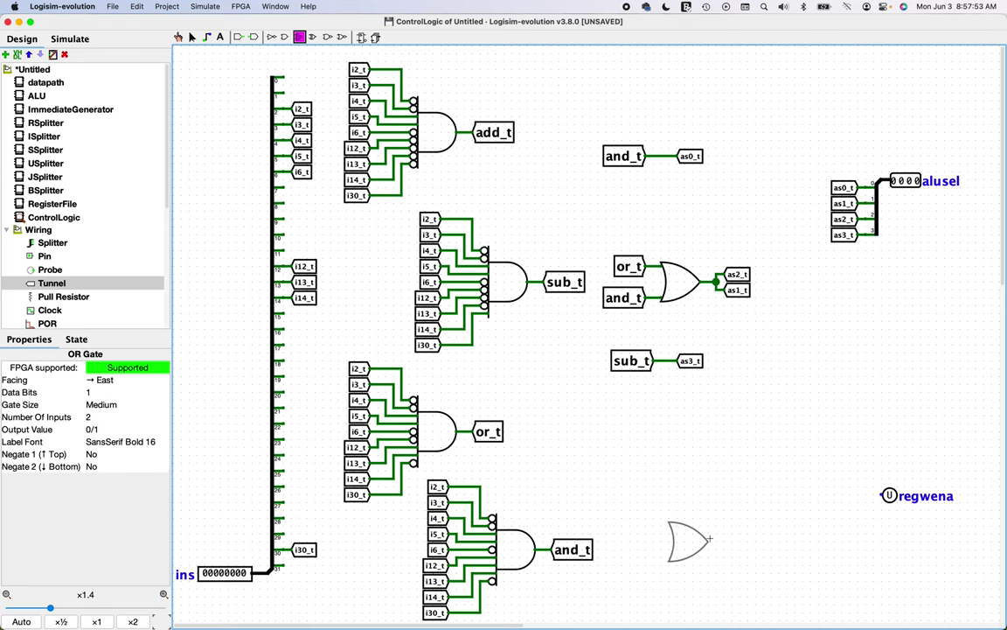
left_click(899, 551)
left_click(191, 36)
left_click_drag(899, 551, 773, 494)
key("ctrl+v")
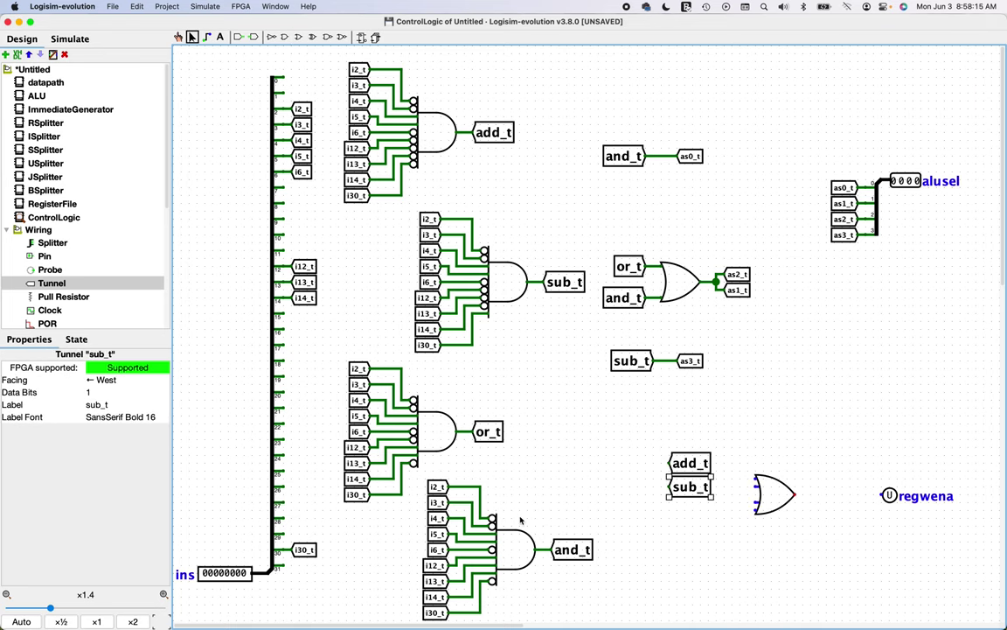
left_click_drag(630, 448, 699, 525)
left_click(120, 416)
left_click(473, 405)
left_click(602, 460)
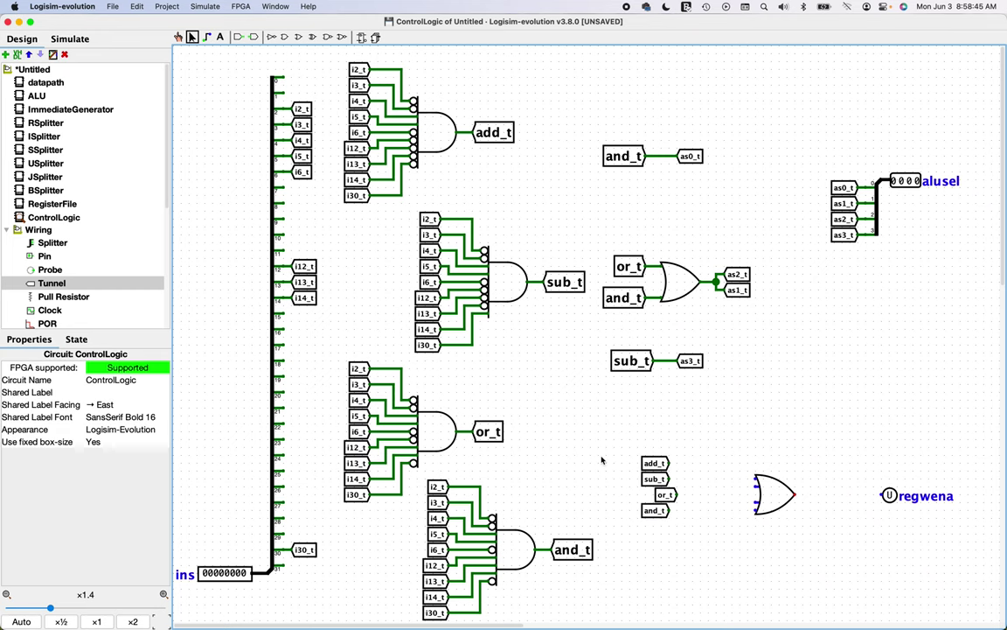
Step: Attach the add_t, sub_t, or_t and and_t tunnels to the OR inputs and wire its output to regwena
left_click_drag(654, 478, 716, 487)
left_click_drag(654, 463, 716, 470)
left_click_drag(665, 494, 716, 517)
left_click(772, 548)
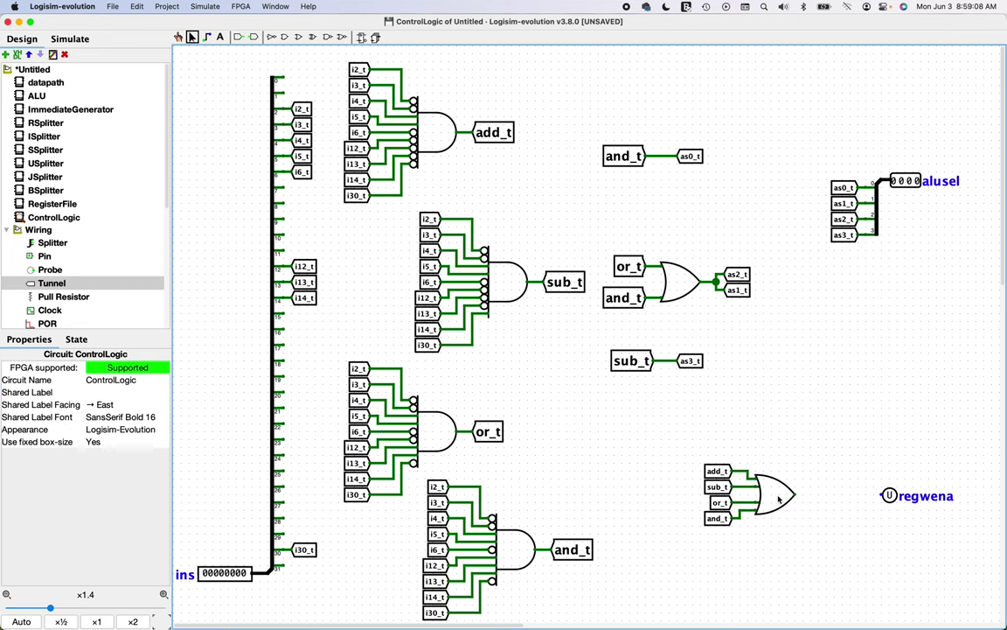
left_click_drag(794, 495, 883, 496)
left_click(53, 84)
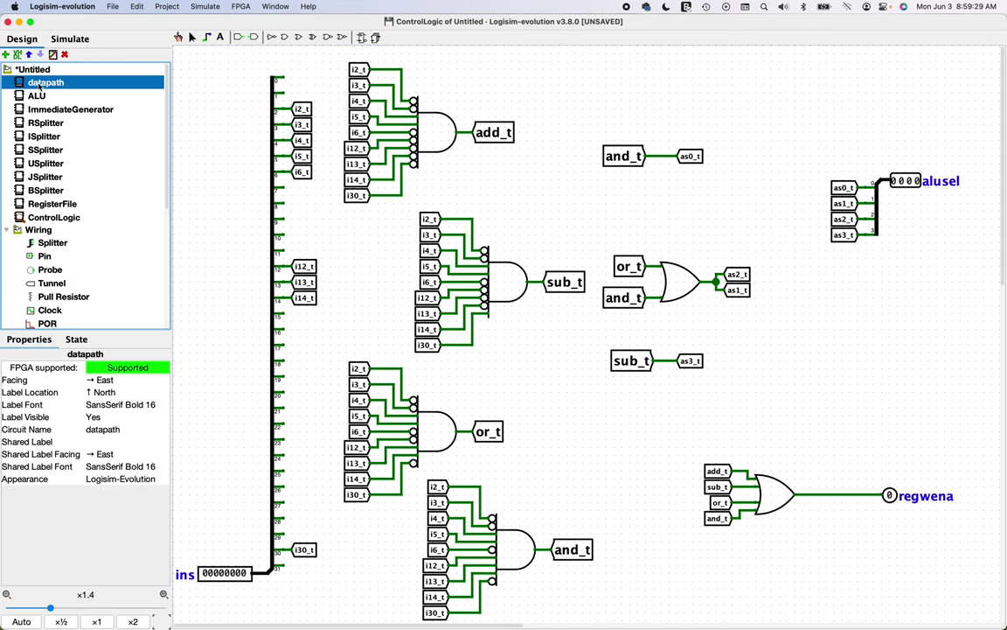
Step: In the datapath, place a ControlLogic block below and wire the ins line to its ins input
double_click(39, 85)
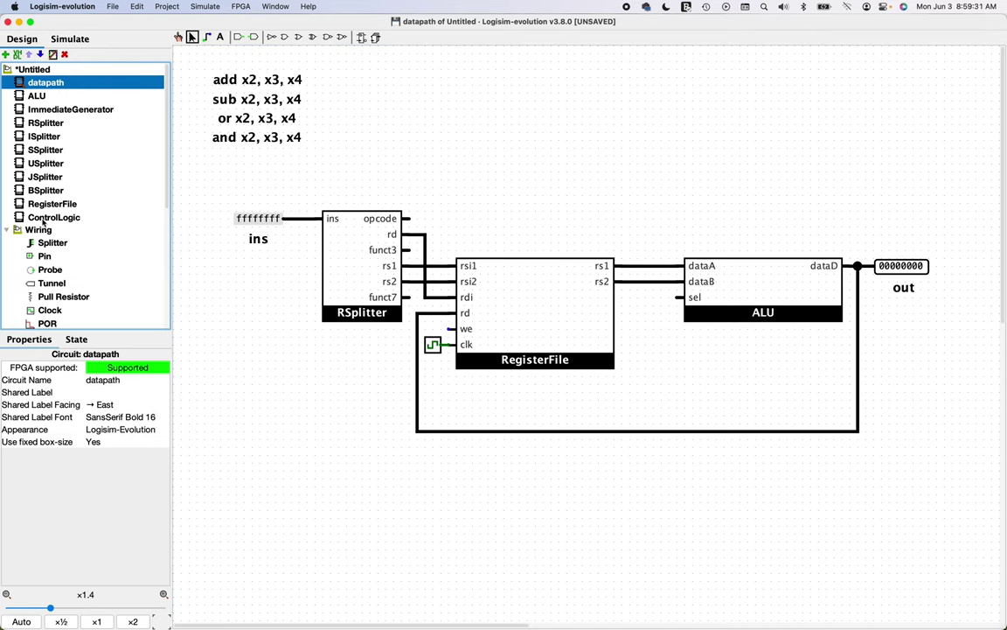
left_click_drag(42, 222, 490, 517)
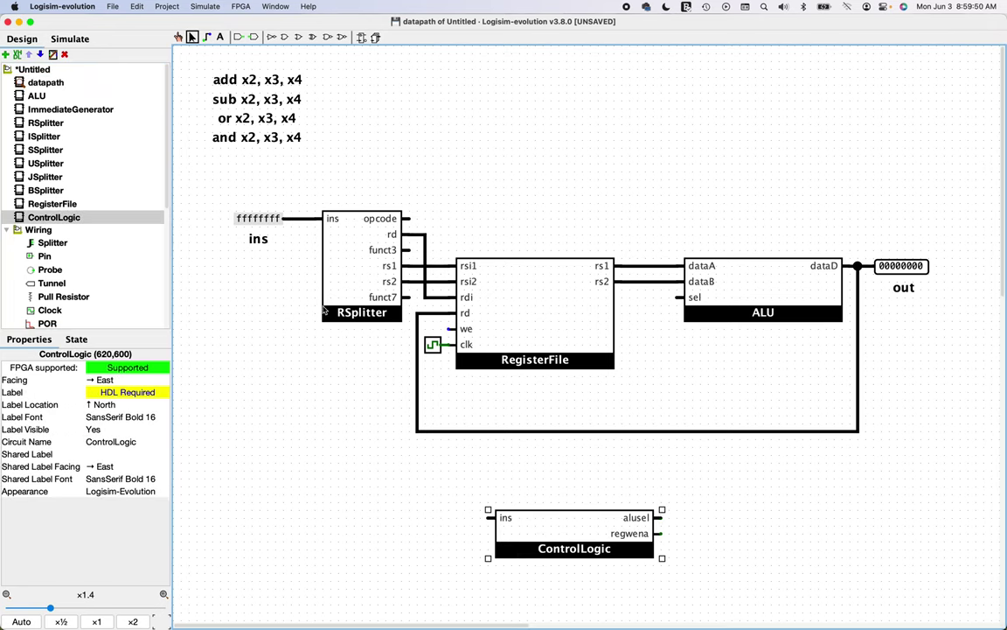
mouse_move(299, 219)
left_mouse_down()
mouse_move(285, 409)
mouse_move(382, 515)
mouse_move(502, 522)
left_mouse_up()
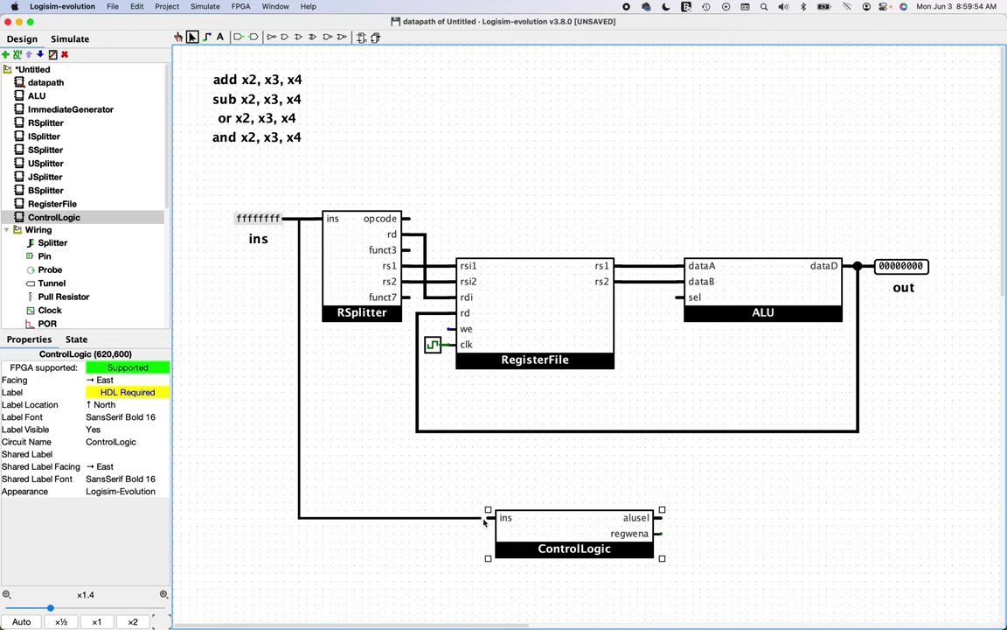
left_click(683, 482)
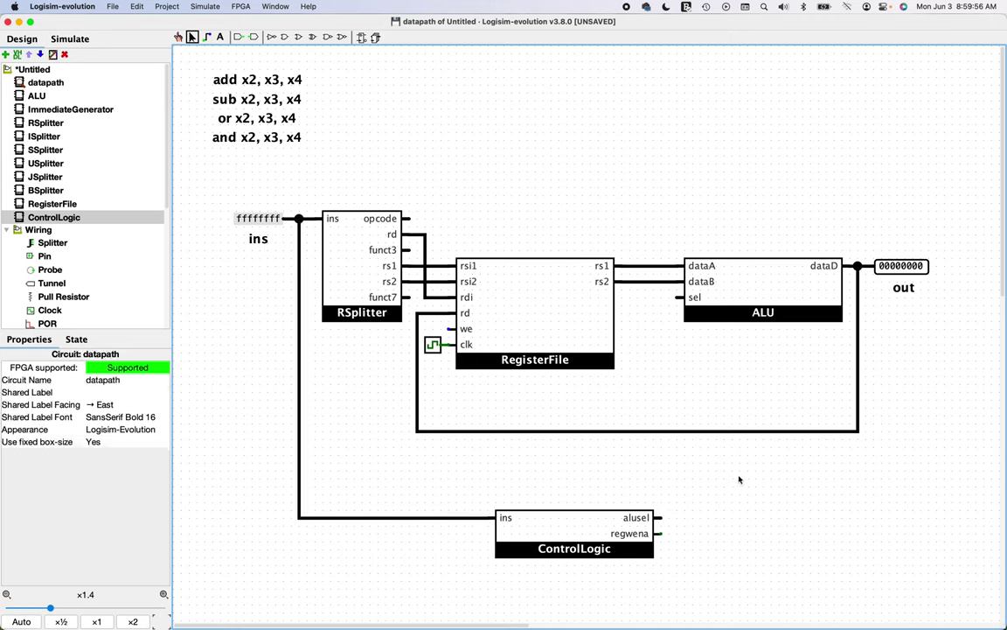
Step: Replace a misrouted wire with alusel-to-ALU sel, and wire regwena to the RegisterFile we input
mouse_move(664, 516)
left_mouse_down()
mouse_move(690, 517)
mouse_move(667, 326)
mouse_move(685, 473)
left_mouse_up()
left_click(686, 519)
key("BackSpace")
left_click_drag(667, 519, 684, 297)
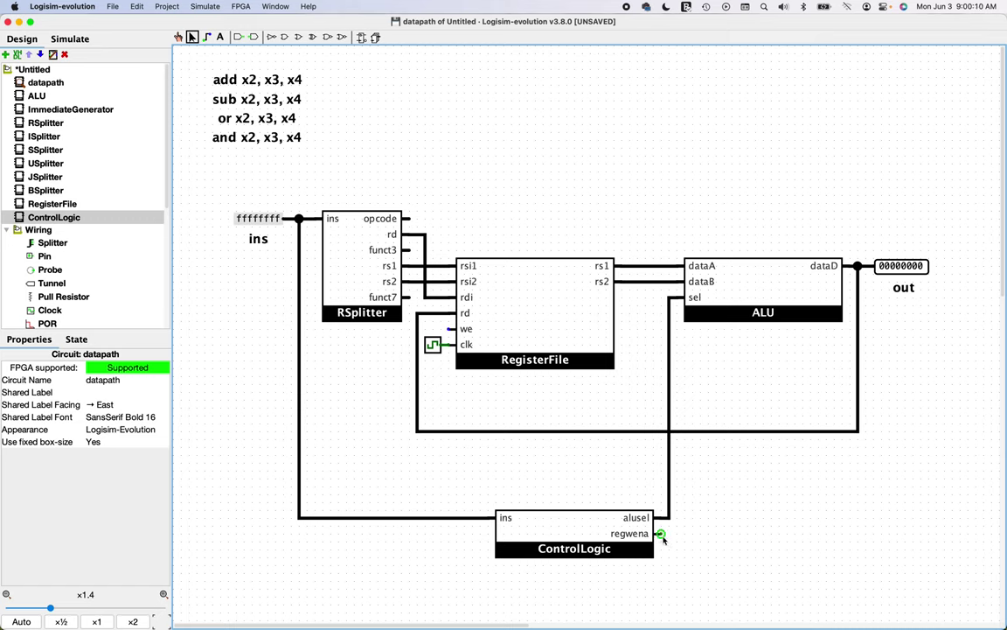
left_click_drag(661, 533, 449, 329)
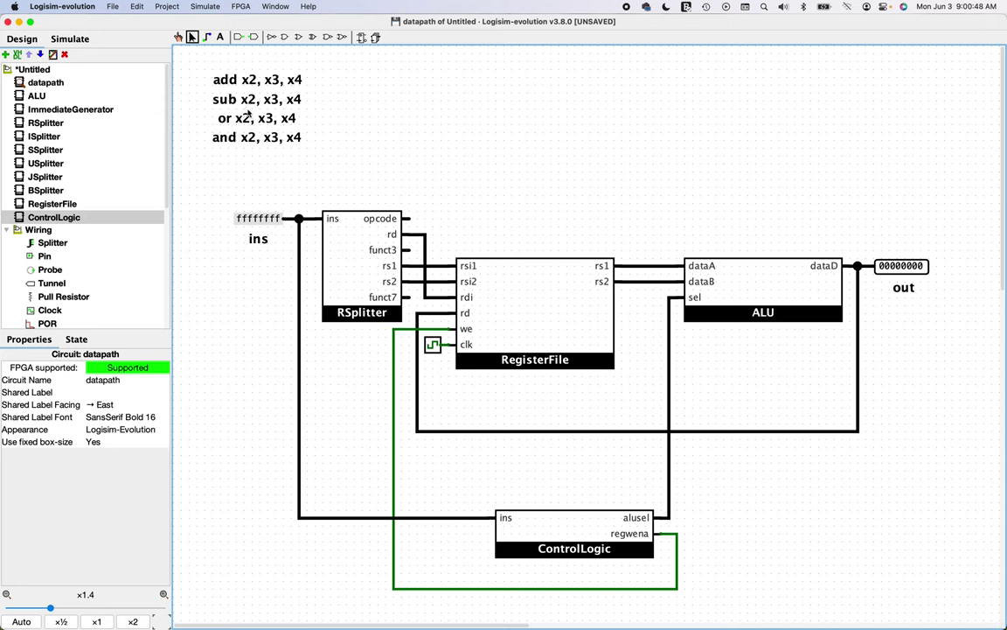
Step: Add text labels 0x00418133, 0x40418133, 0x0041e133 and 0x0041f133 beside the four instructions
left_click(220, 37)
left_click(321, 76)
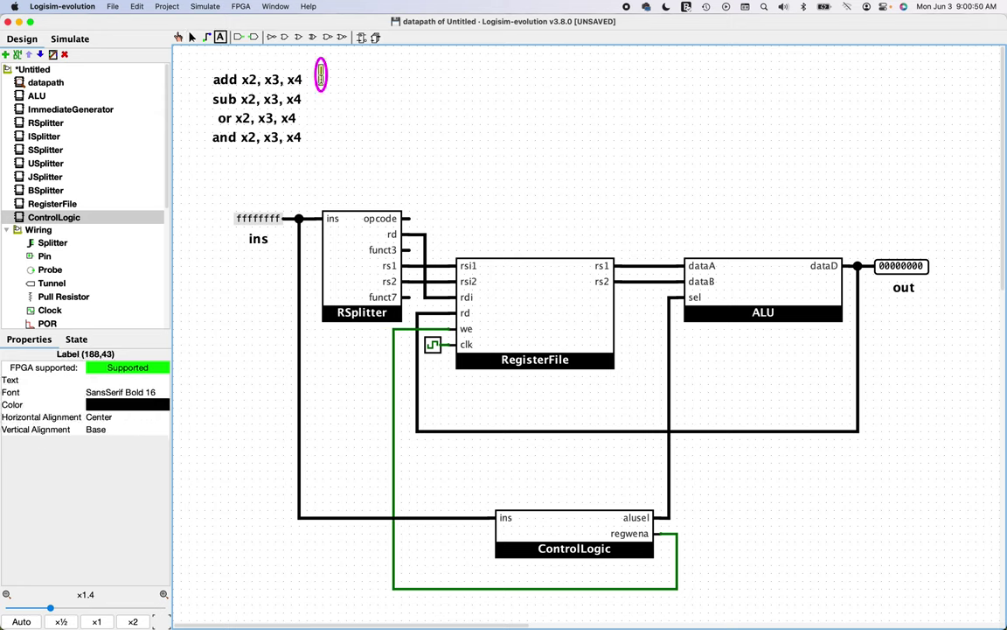
type("0x00418133")
left_click(337, 101)
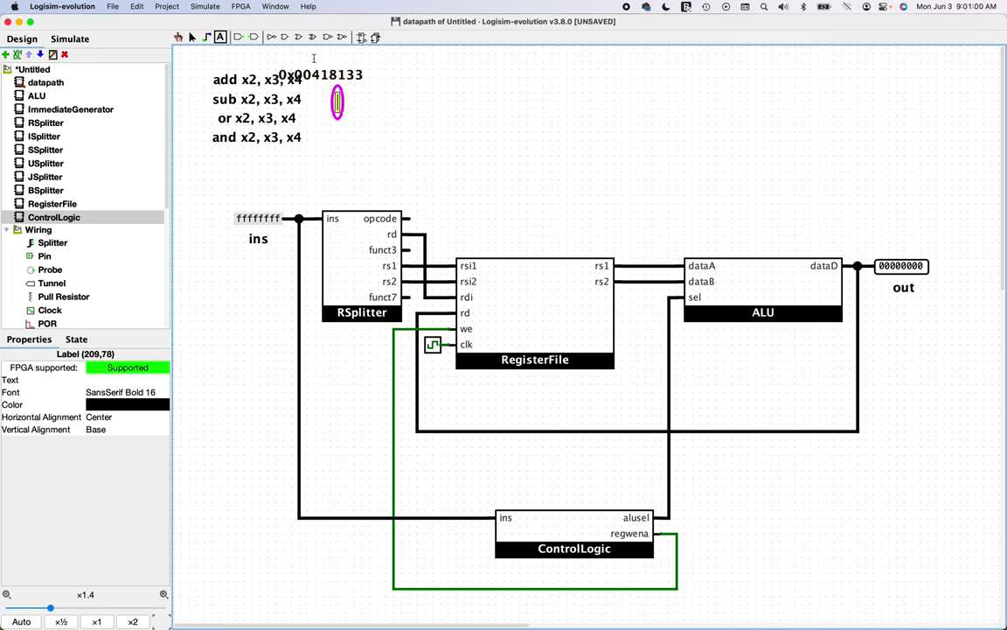
type("0x40418133")
left_click(342, 127)
type("0x0041e133")
left_click(337, 145)
type("0x0041f133")
Step: Line the four hex labels up in a column beside their instructions
left_click(192, 37)
left_click_drag(320, 75, 363, 77)
left_click_drag(338, 102, 362, 120)
left_click_drag(348, 145, 376, 145)
left_click(395, 153)
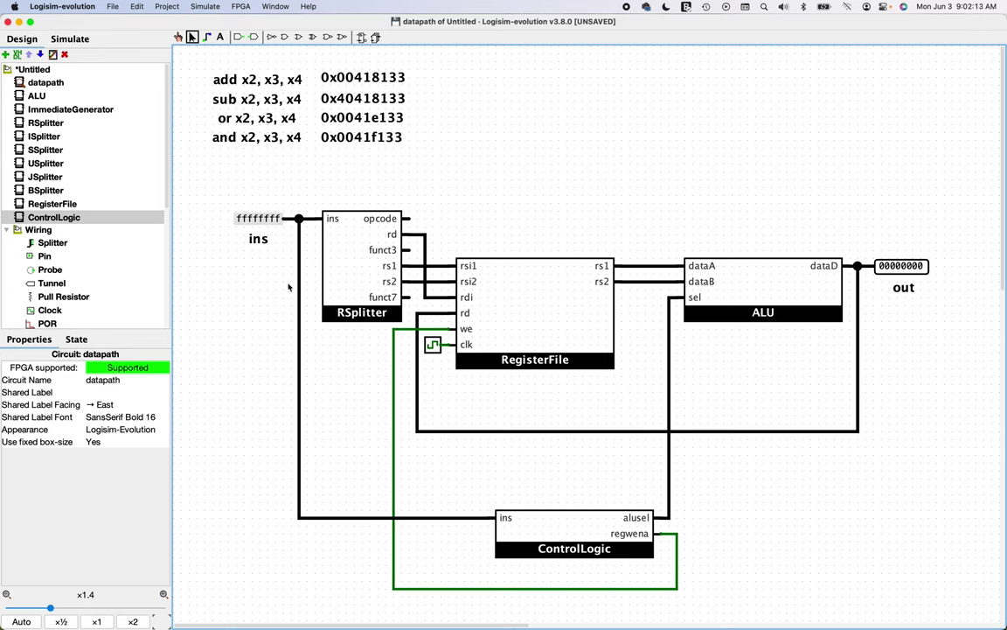
Step: Change the ins constant's value from ffffffff to 0x00418133, the add instruction
left_click(237, 215)
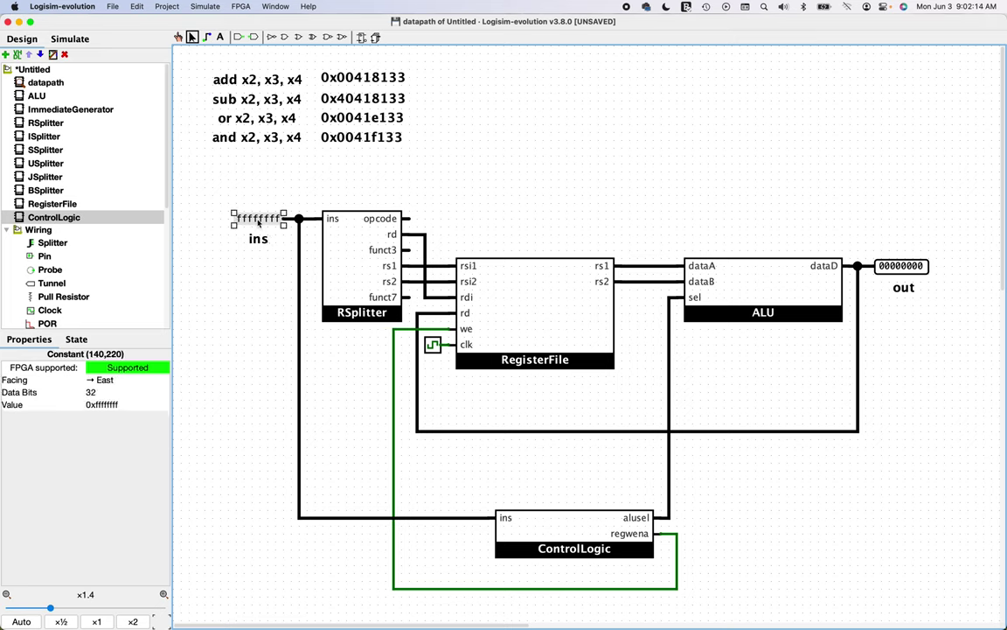
left_click(126, 405)
key("BackSpace")
key("BackSpace")
key("BackSpace")
key("BackSpace")
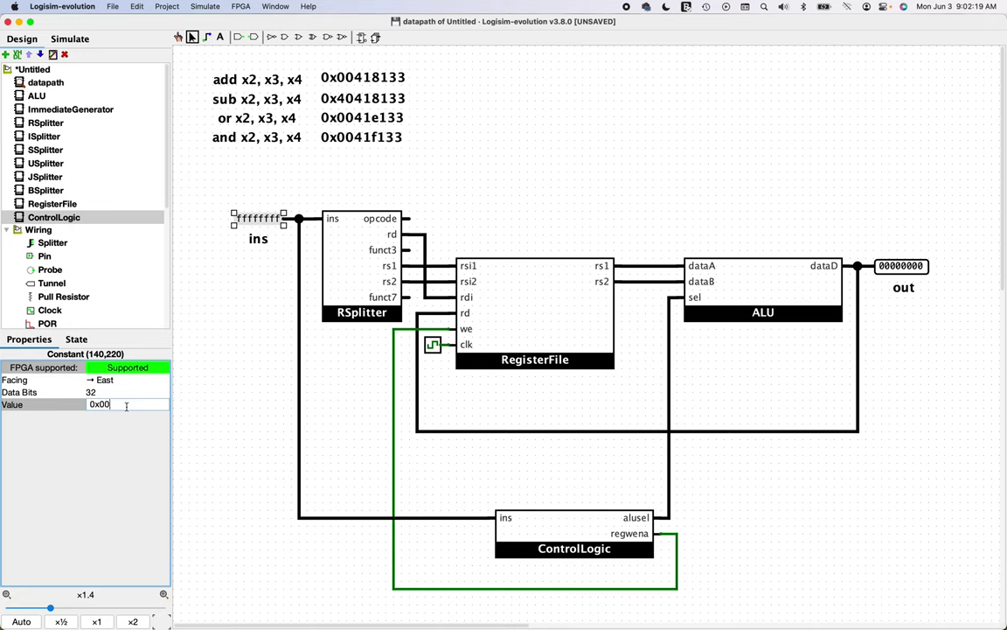
type("00418133")
key("Return")
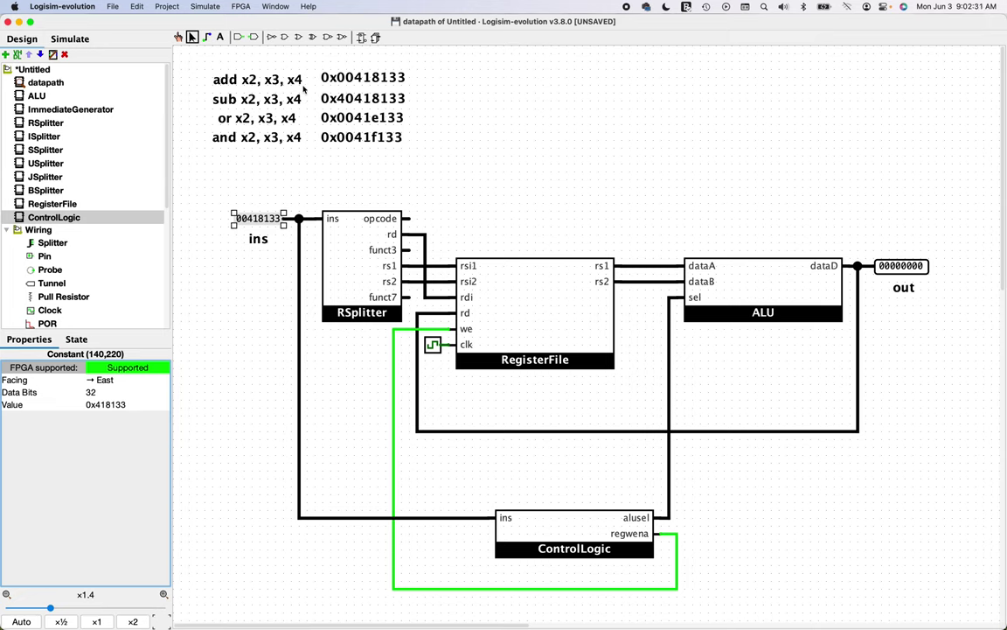
Step: Open the running RegisterFile subcircuit from the simulation tree
left_click(71, 39)
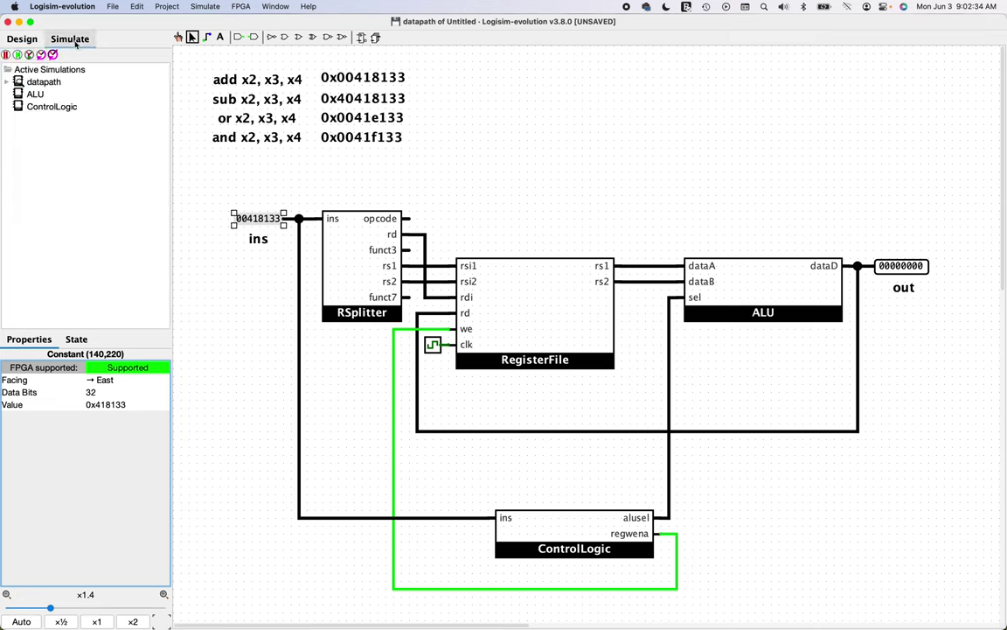
left_click(8, 81)
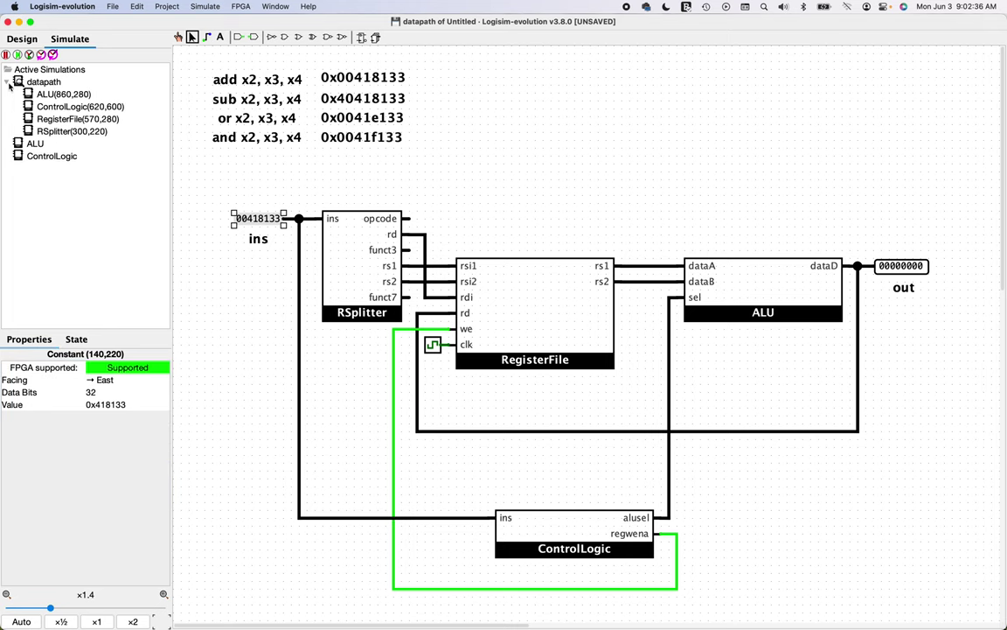
double_click(61, 119)
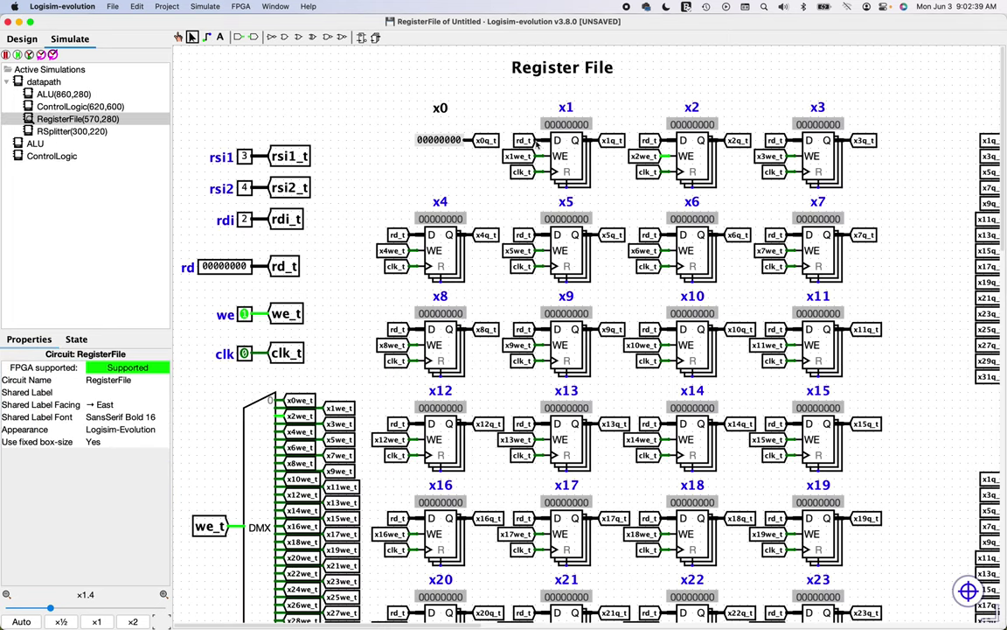
Step: Poke 5 into register x3 and 1 into x4, then go back to datapath
left_click(839, 128)
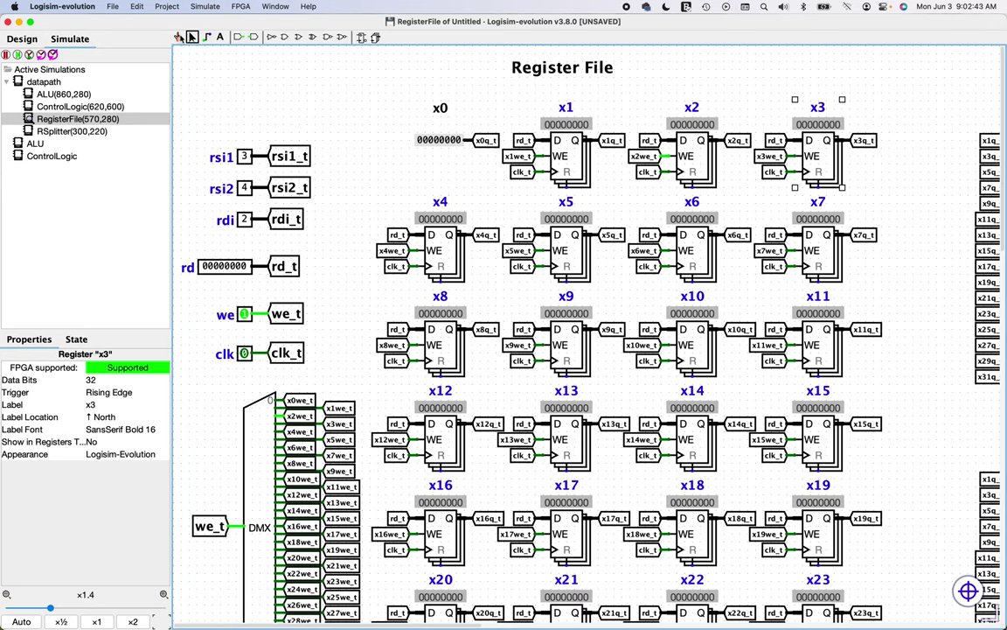
left_click(179, 37)
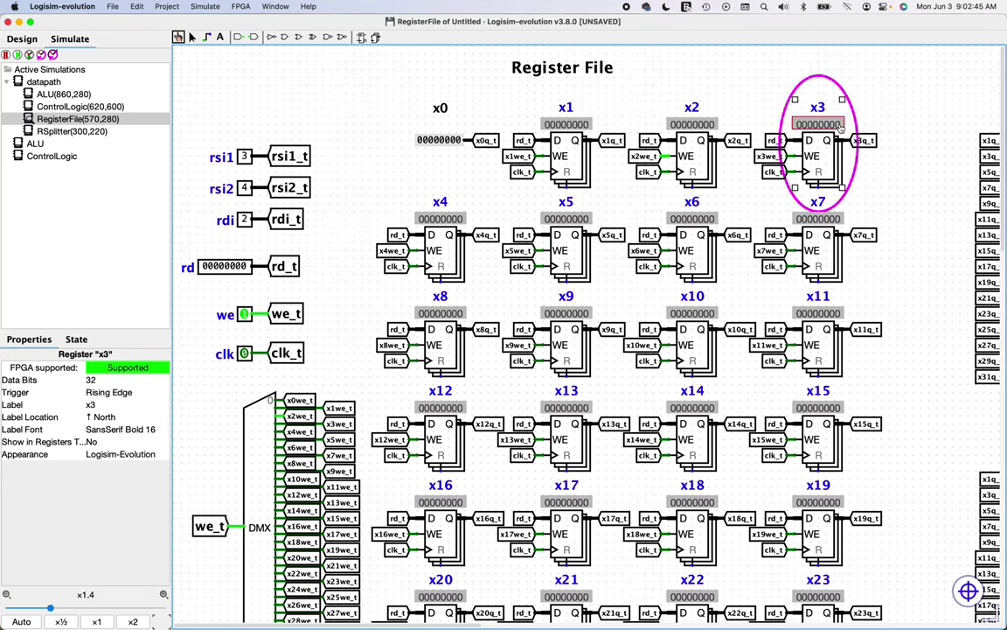
type("5")
left_click(462, 220)
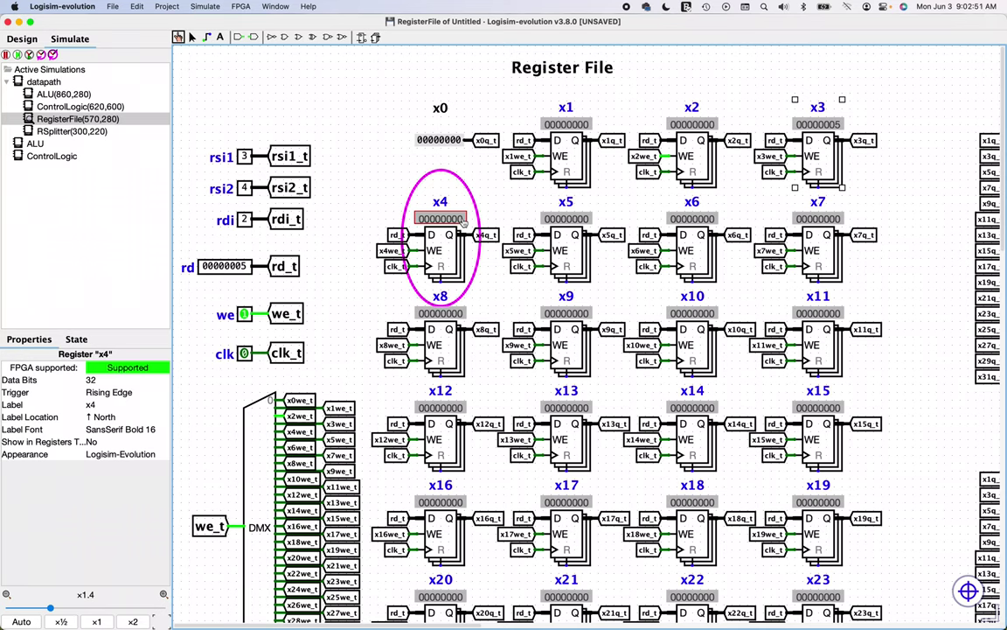
type("1")
left_click(42, 83)
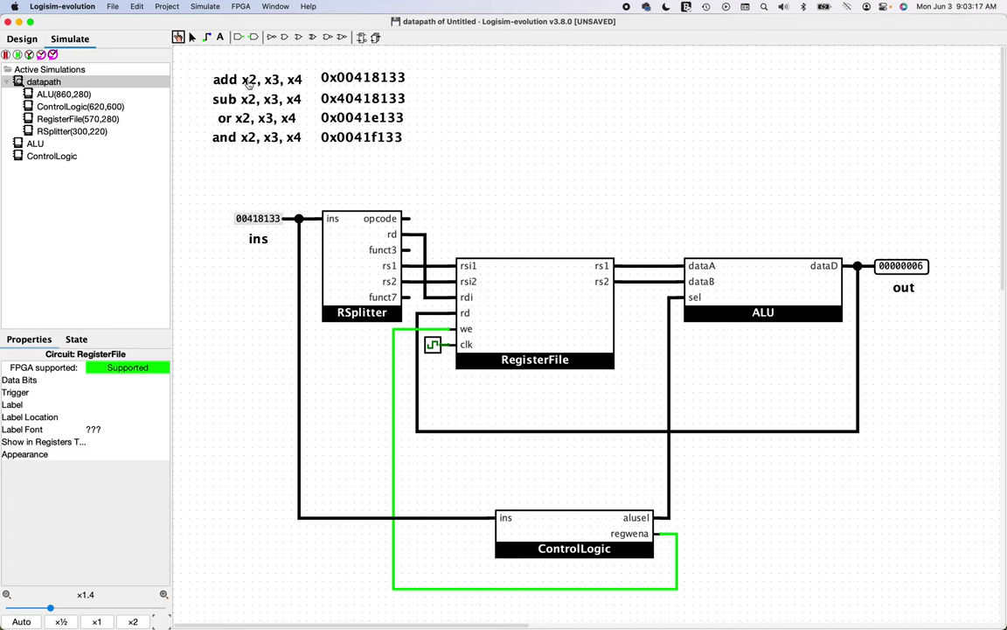
left_click(50, 122)
double_click(41, 118)
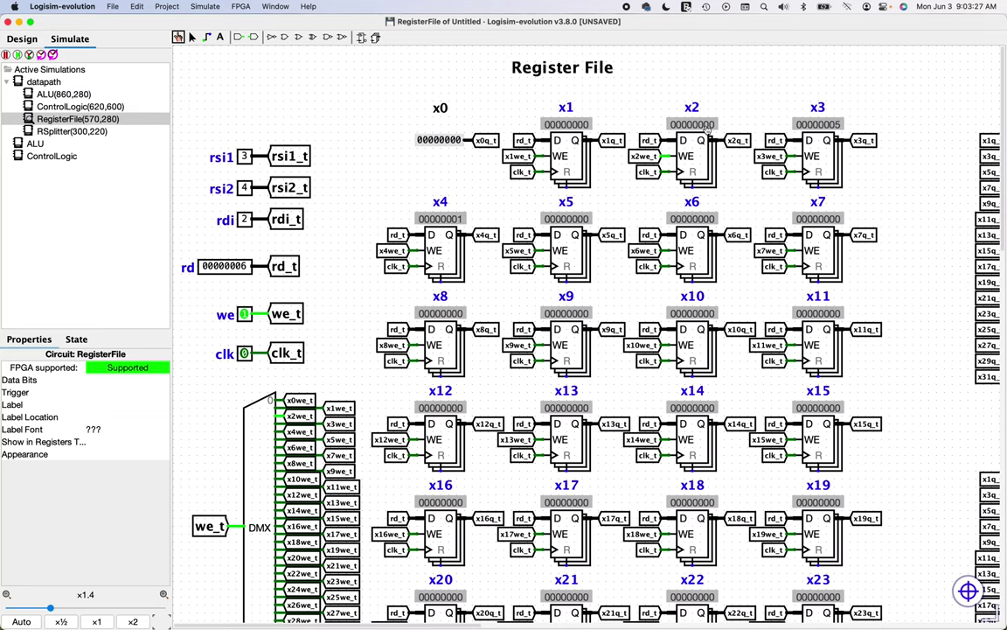
double_click(43, 79)
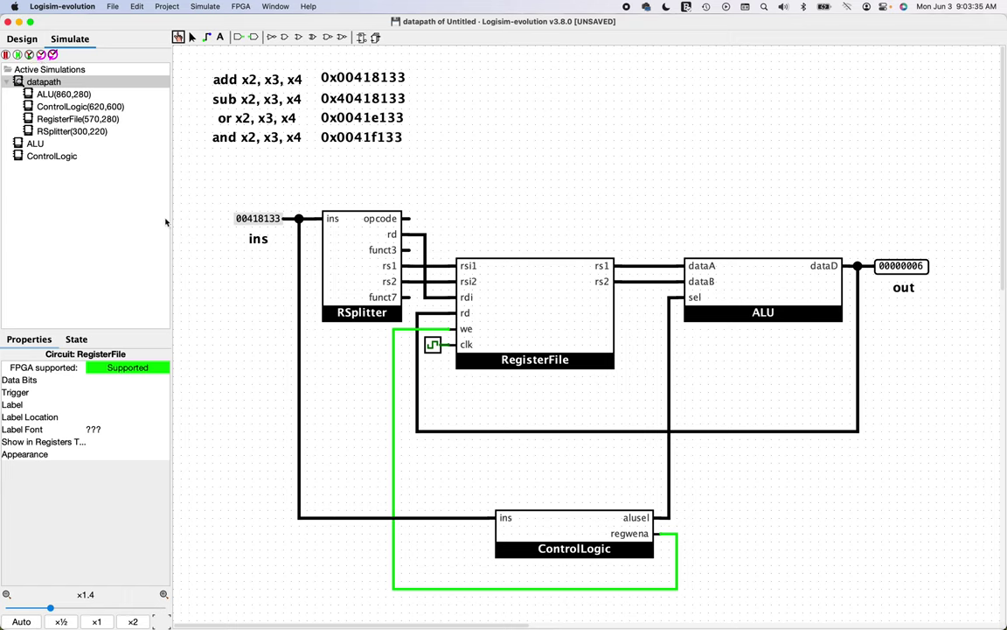
left_click(65, 121)
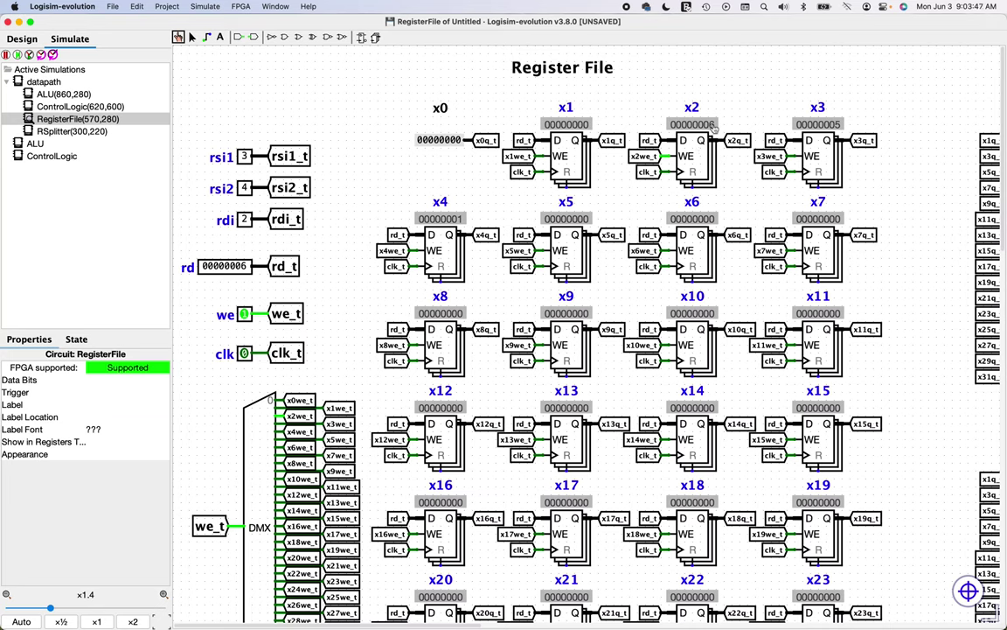
left_click(46, 82)
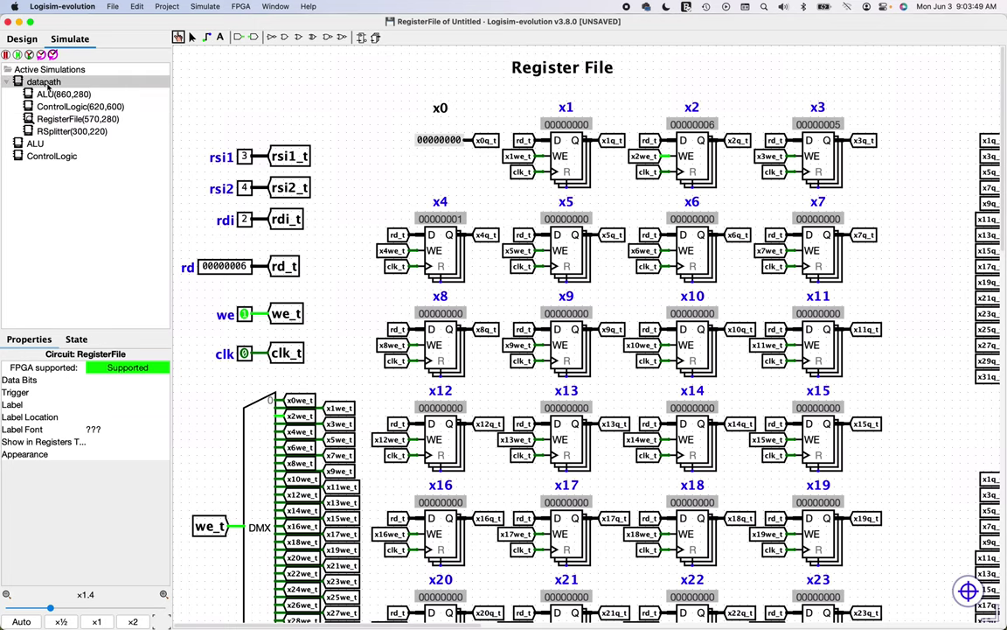
left_click(45, 82)
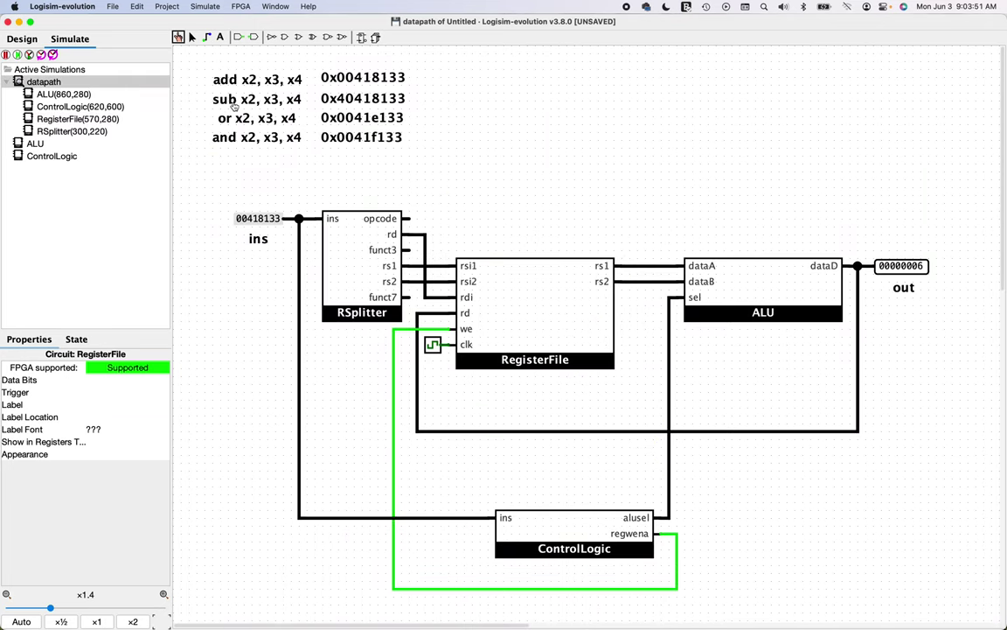
left_click(268, 224)
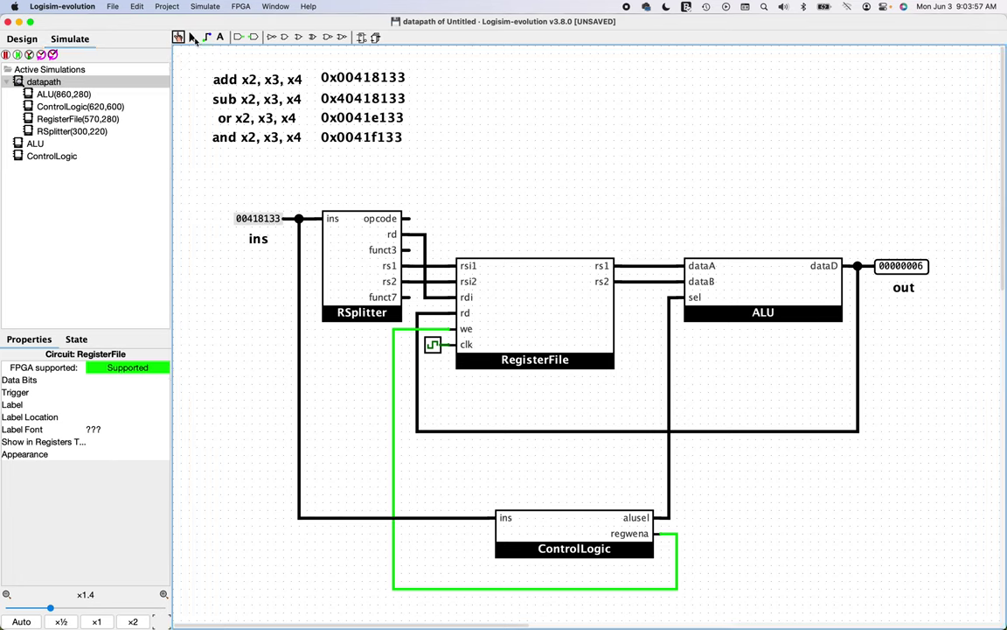
Step: Set the ins constant to 0x40418133, the sub instruction
left_click(192, 38)
left_click(238, 218)
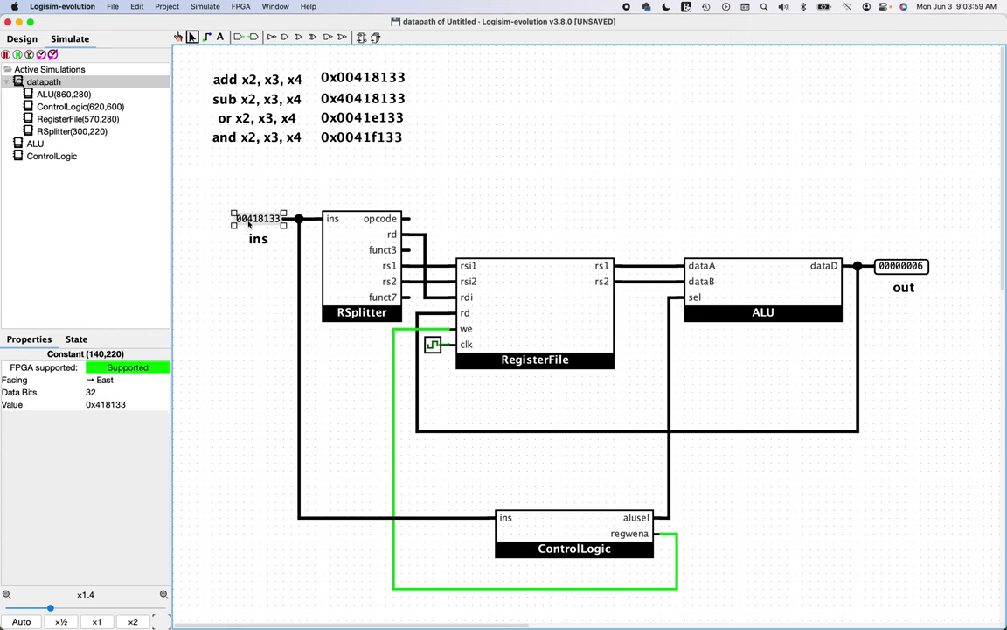
left_click(131, 404)
key("BackSpace")
key("BackSpace")
key("BackSpace")
key("BackSpace")
key("BackSpace")
key("BackSpace")
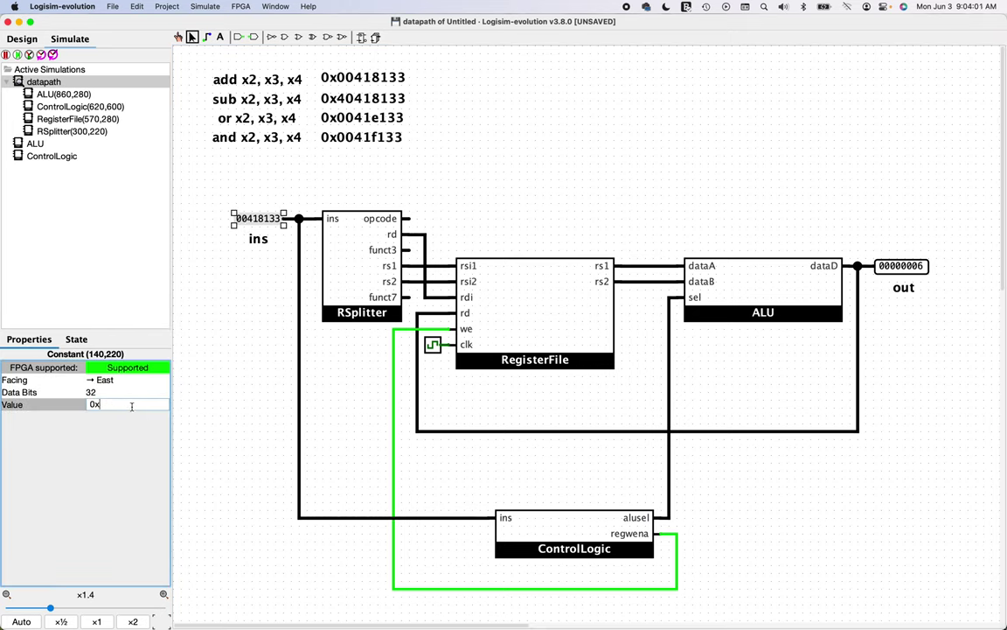
type("40418133")
key("Return")
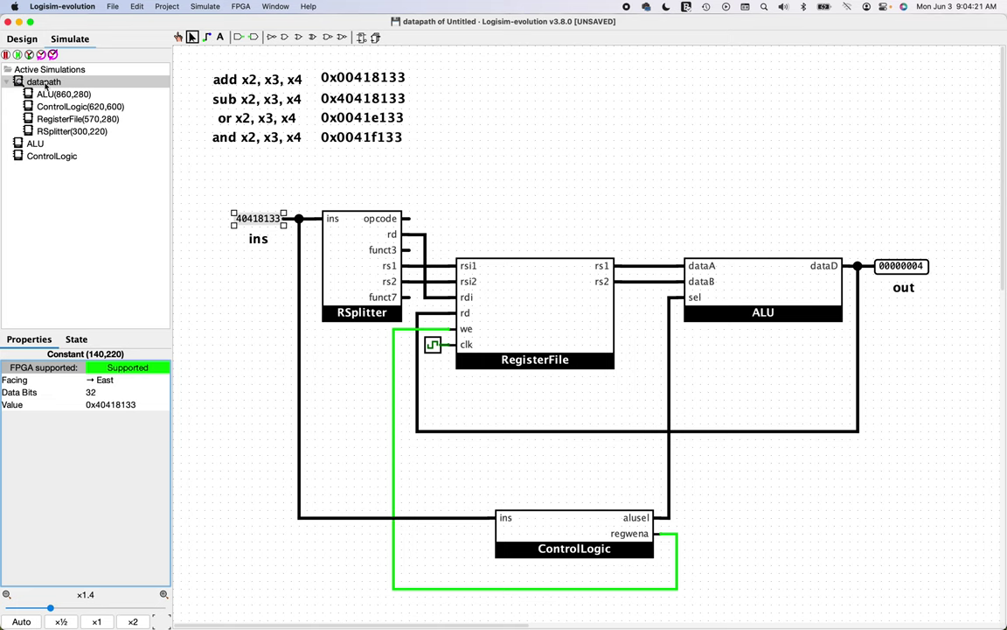
Step: Check in RegisterFile that x2 now holds 4, then return to datapath
double_click(54, 120)
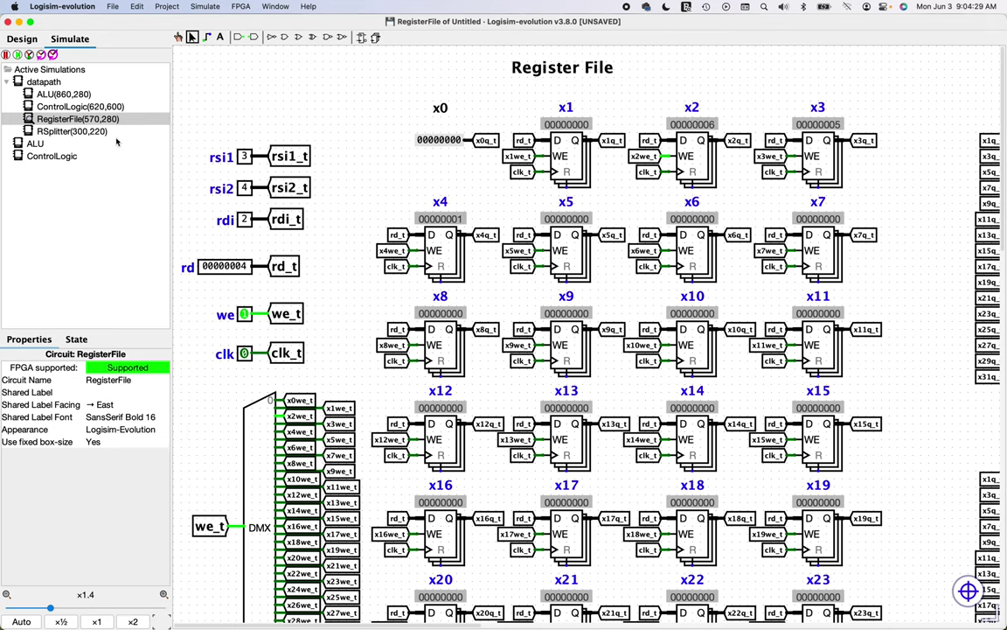
double_click(43, 81)
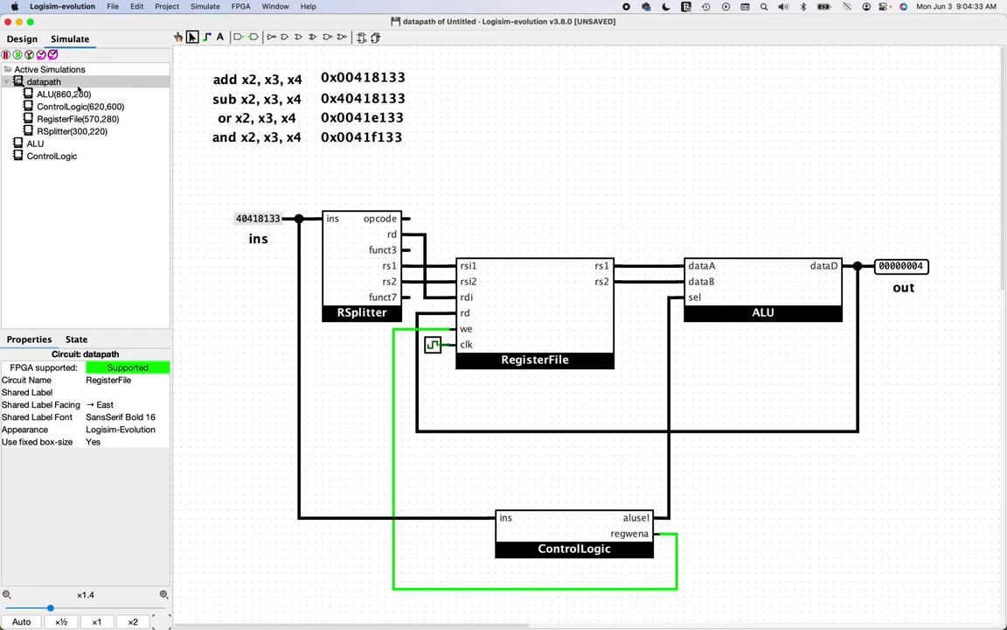
double_click(55, 120)
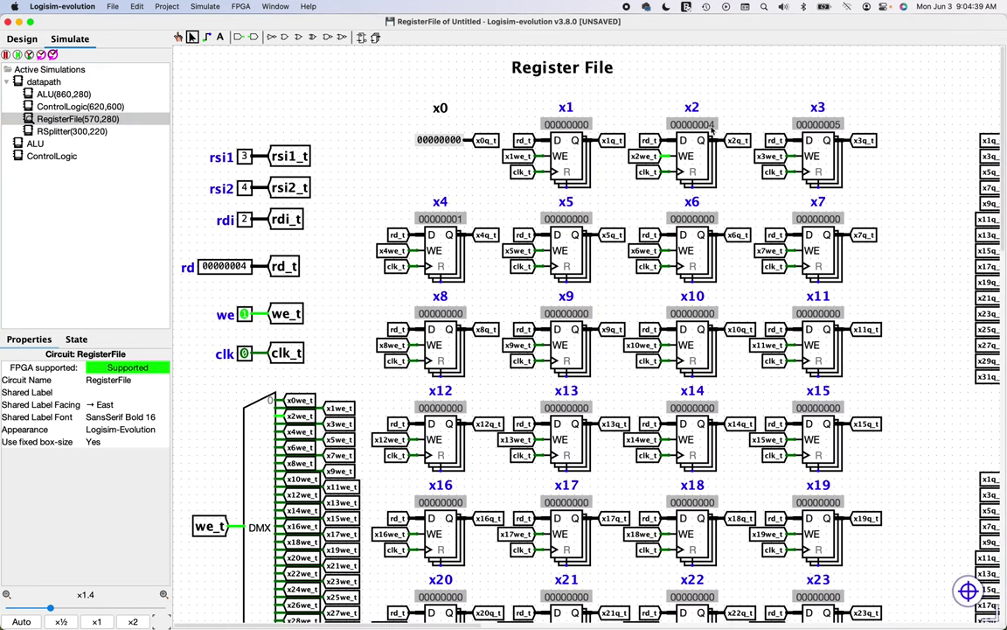
left_click(54, 82)
double_click(44, 84)
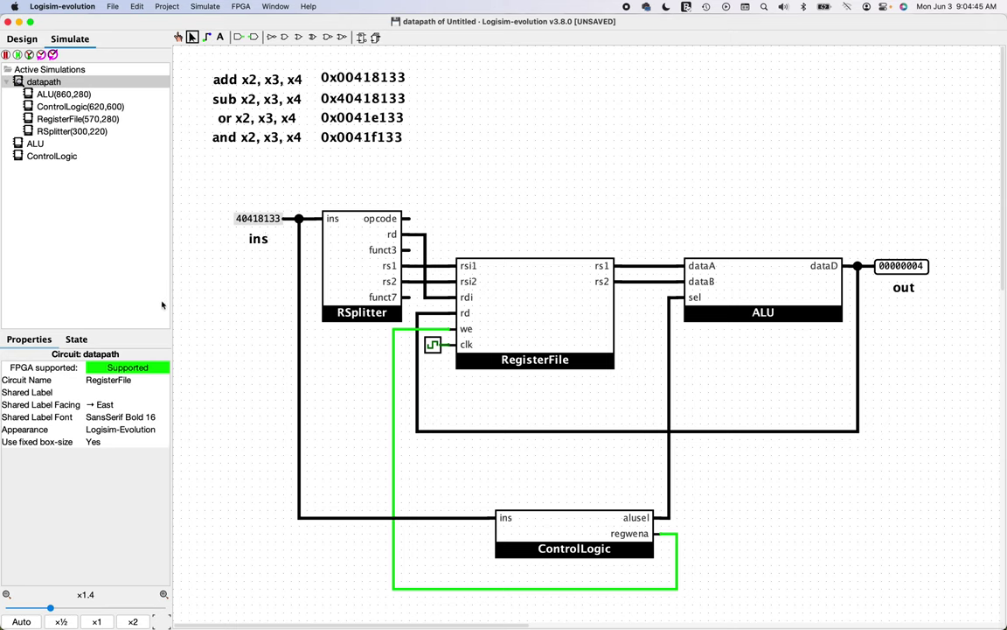
Step: Set the ins constant to 0x0041e133, the or instruction
left_click(247, 222)
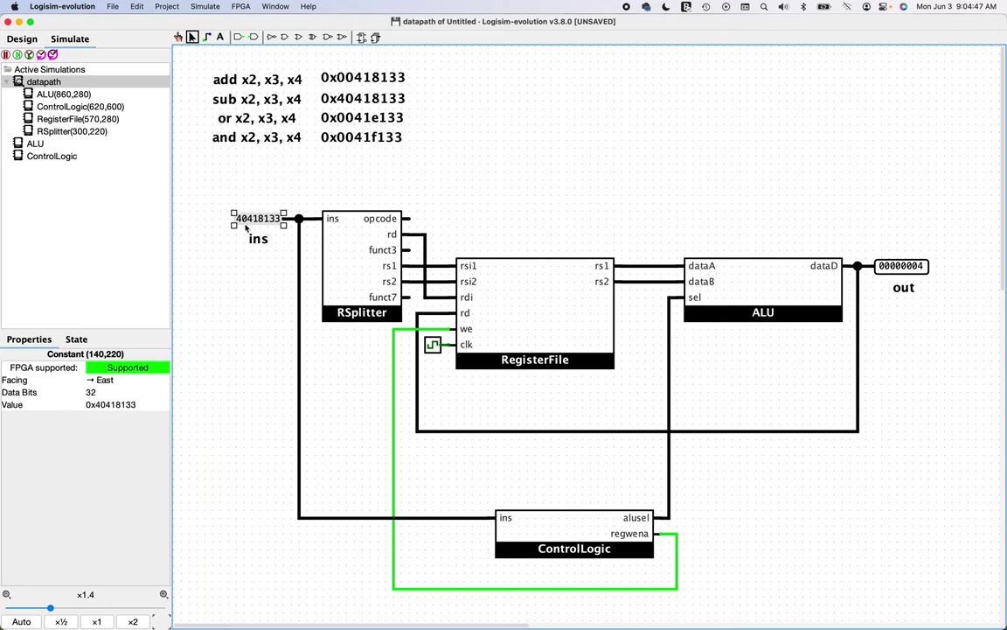
left_click(158, 405)
key("BackSpace")
key("BackSpace")
key("BackSpace")
key("BackSpace")
key("BackSpace")
key("BackSpace")
key("BackSpace")
key("BackSpace")
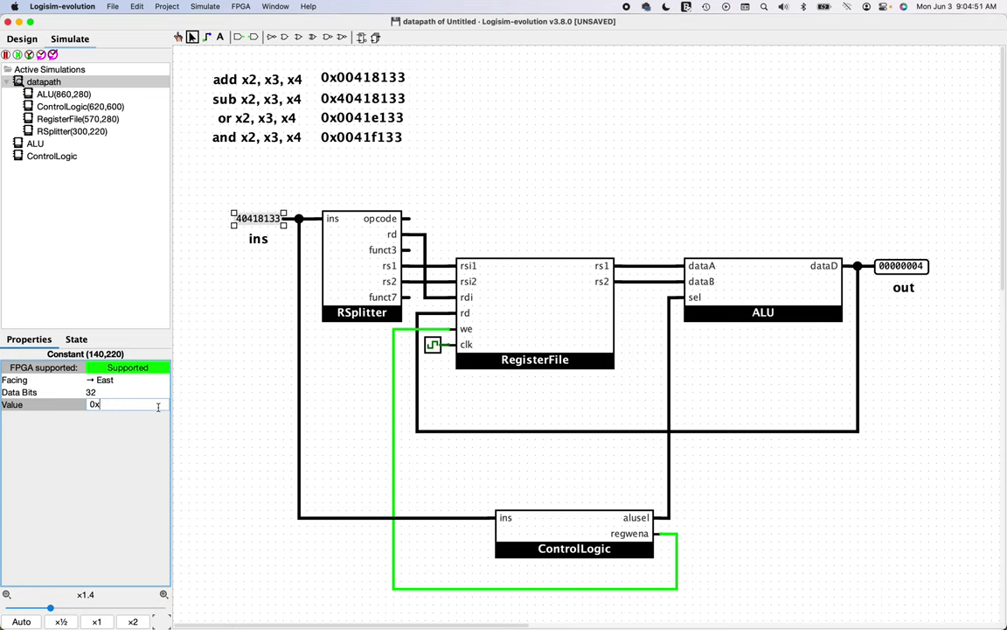
type("0041e133")
key("Return")
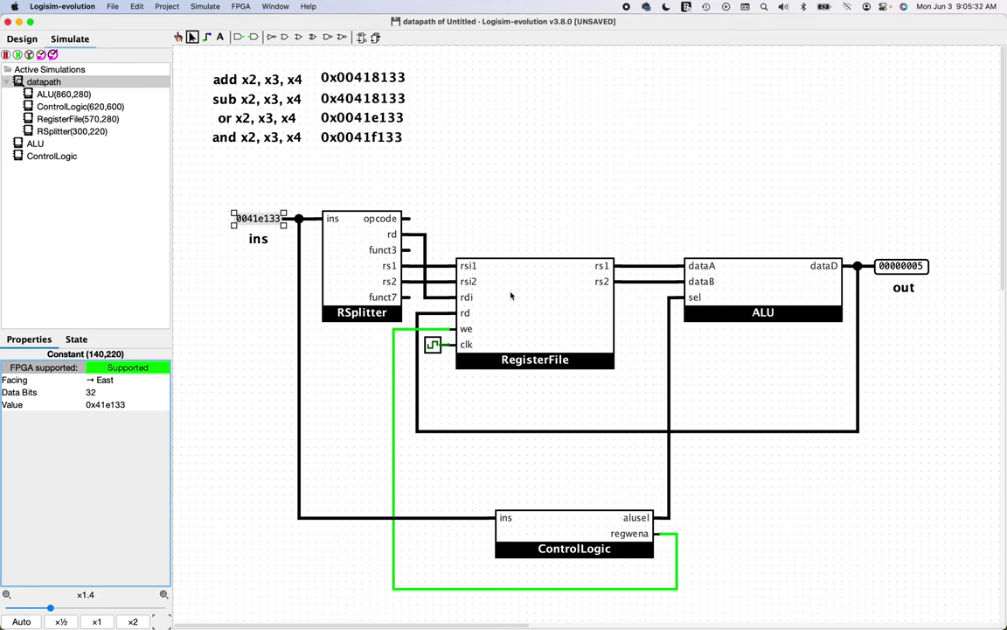
Step: Check in RegisterFile that x2 now holds 5, then return to datapath
left_click(55, 118)
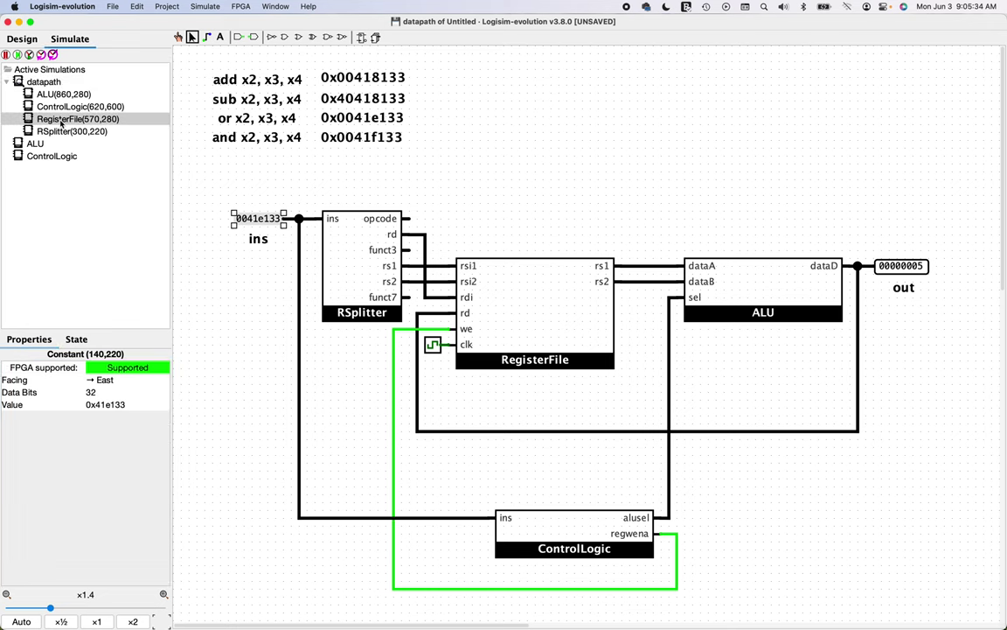
double_click(60, 120)
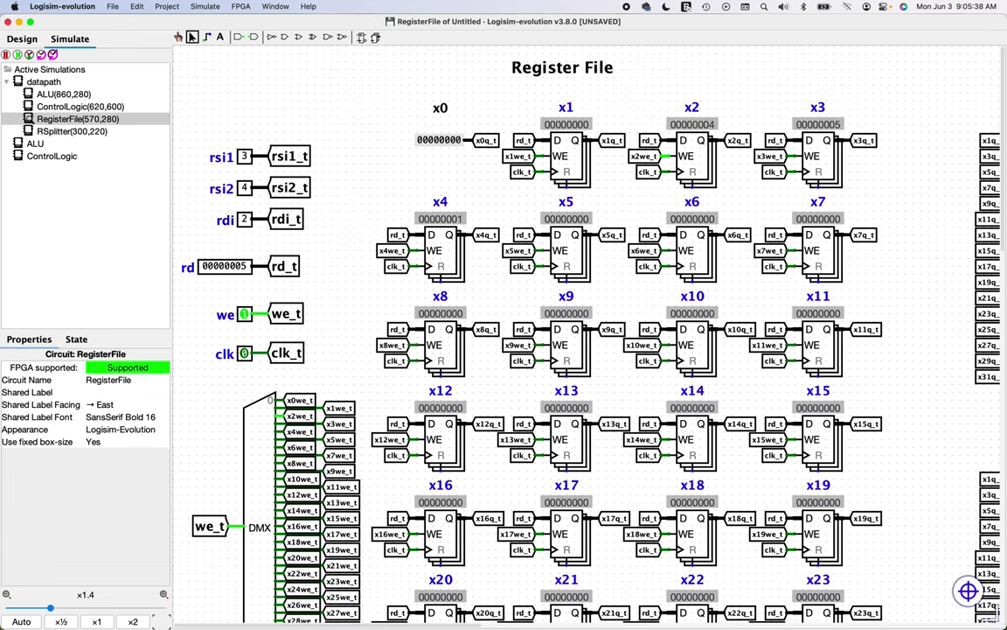
left_click(44, 82)
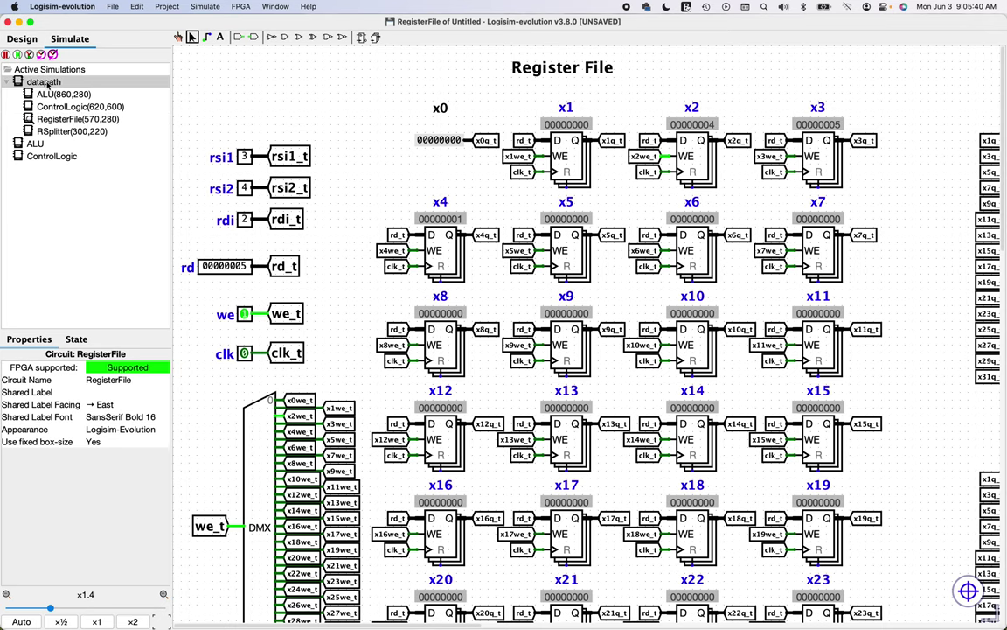
double_click(46, 84)
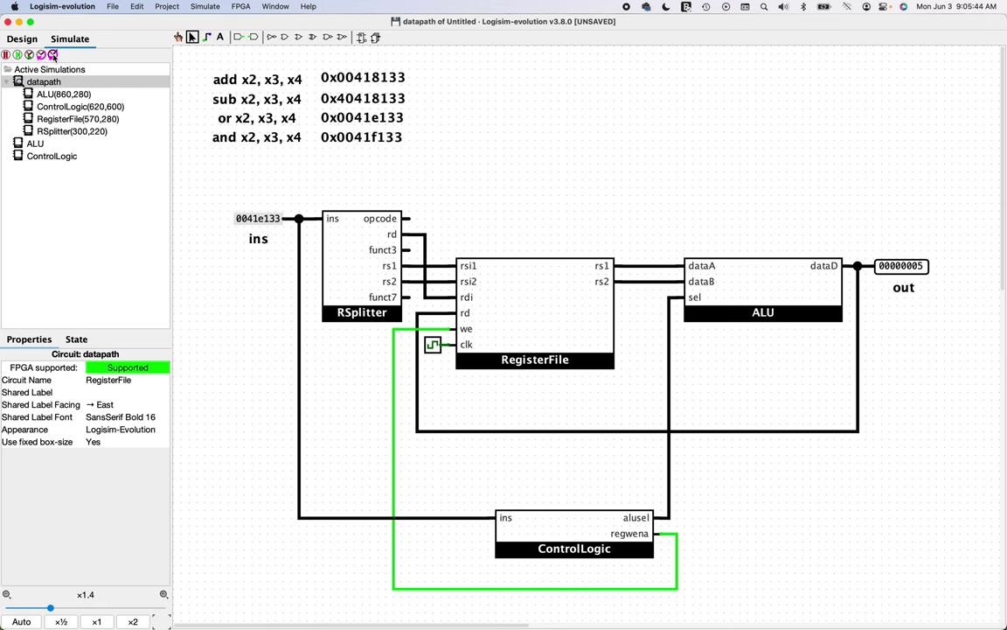
double_click(59, 119)
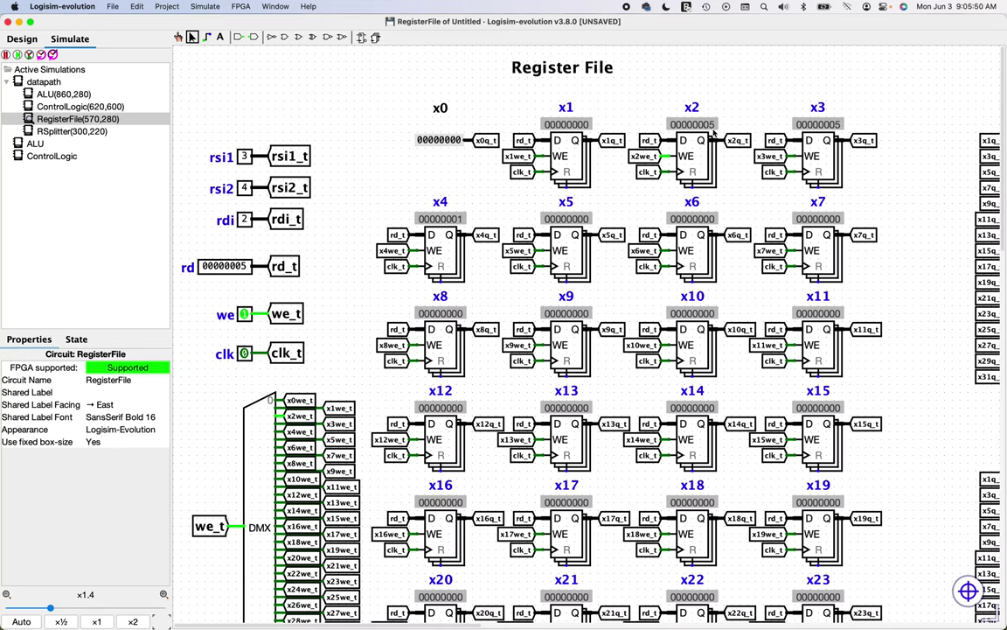
left_click(46, 82)
double_click(43, 82)
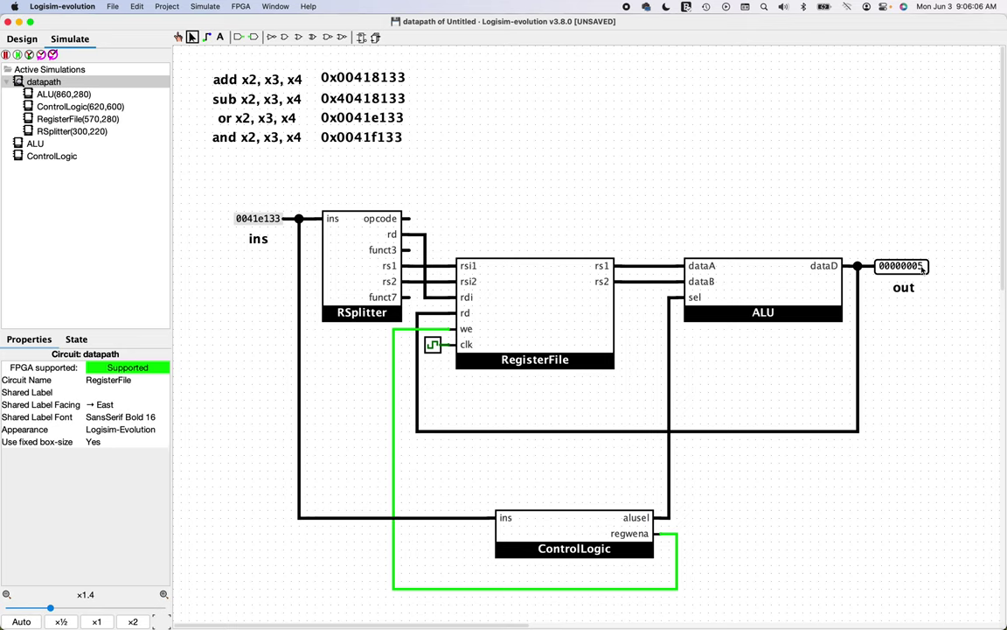
Step: Set the ins constant to 0x0041f133, the and instruction
left_click(238, 219)
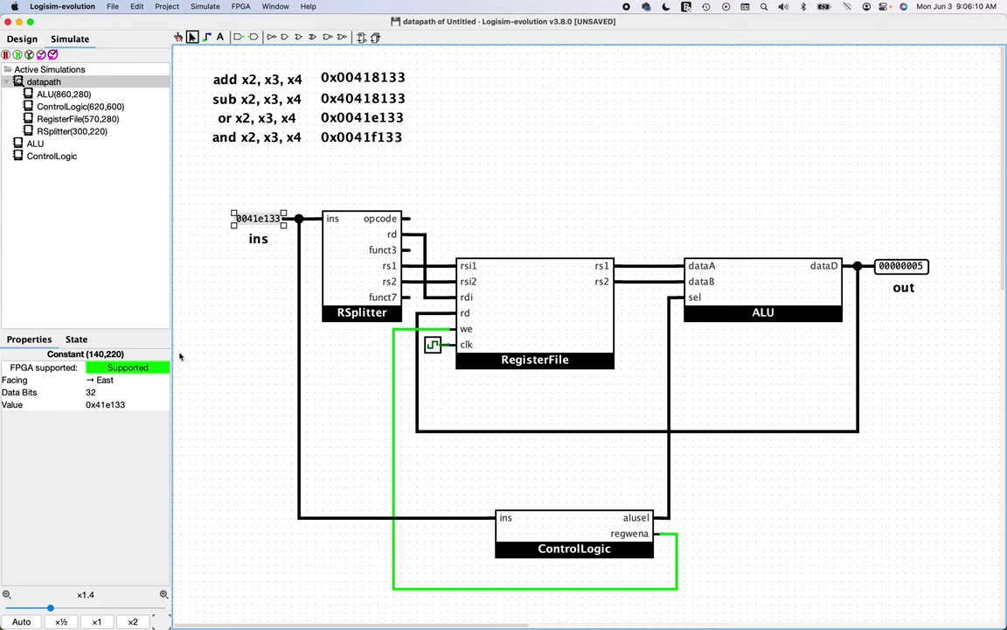
left_click(140, 405)
key("BackSpace")
key("BackSpace")
key("BackSpace")
key("BackSpace")
key("BackSpace")
key("BackSpace")
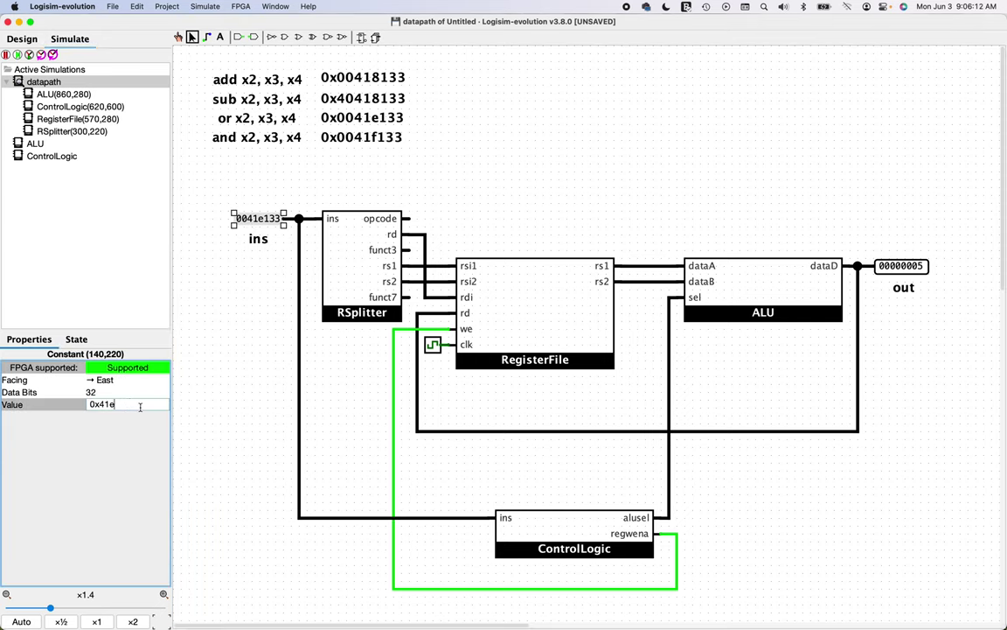
type("0041f133")
key("Return")
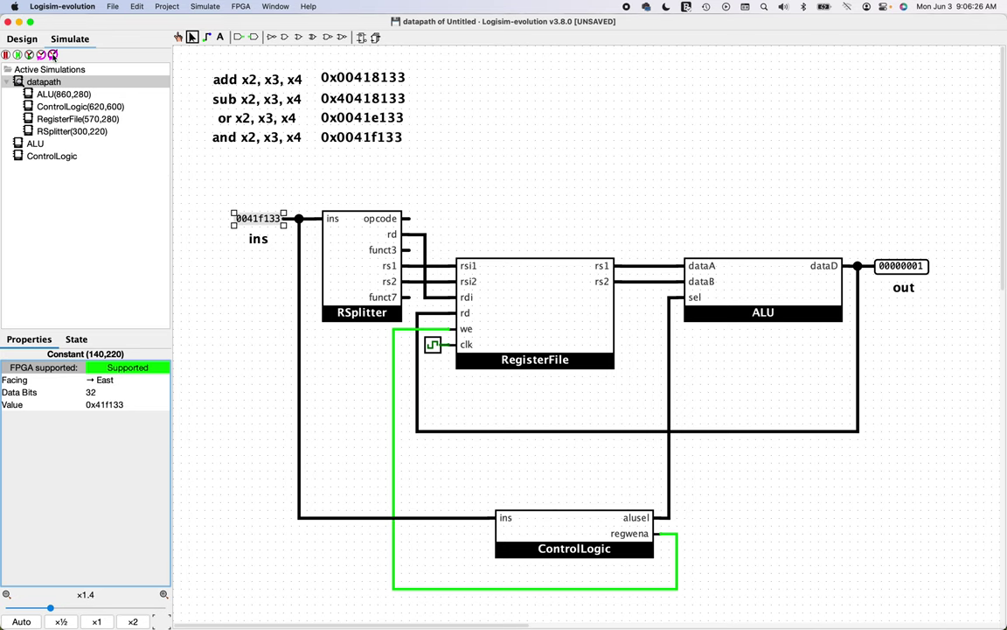
Step: Check in RegisterFile that x2 now holds 1, then return to datapath
left_click(63, 121)
double_click(63, 120)
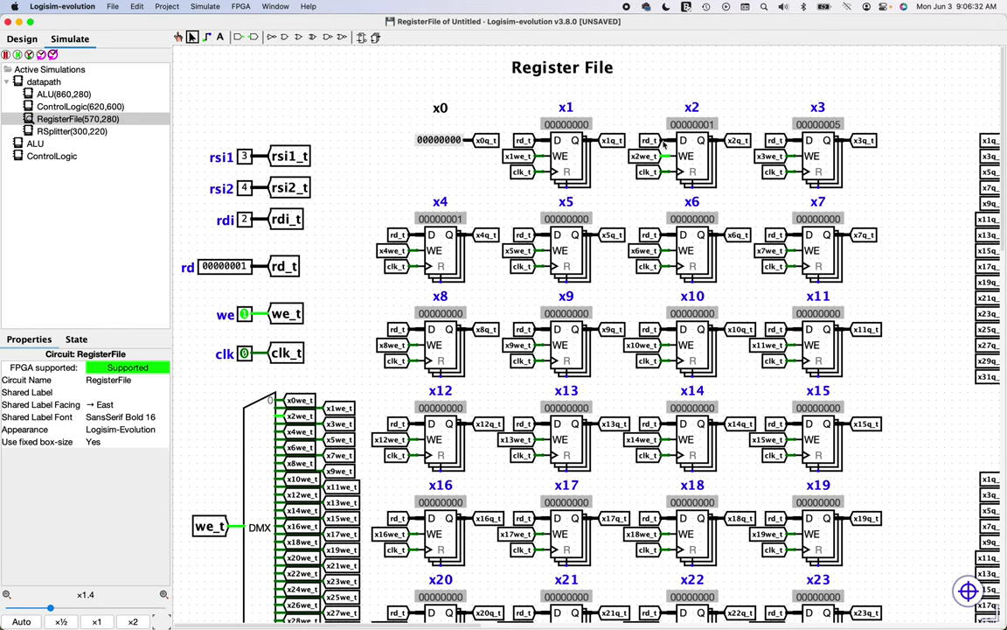
double_click(49, 81)
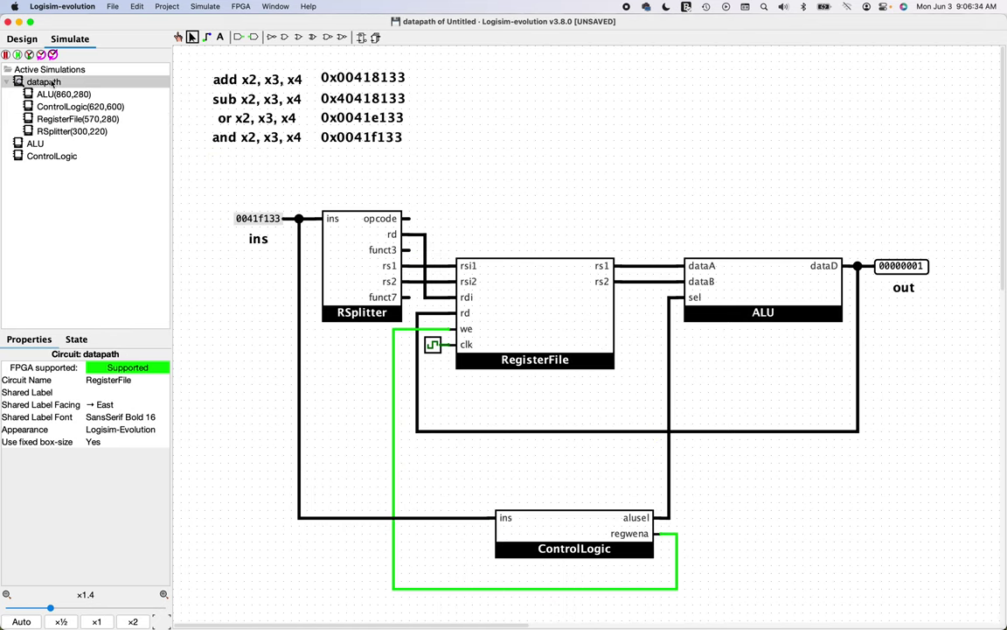